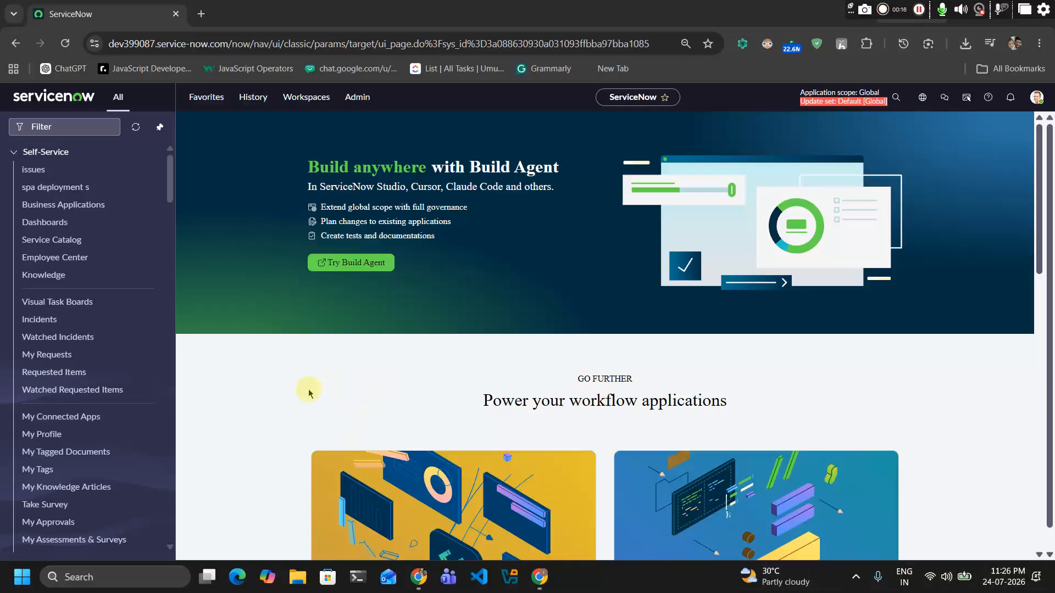
Step: Open the CMDB Workspace from the available workspaces and go to its CMDB 360 page
click(306, 98)
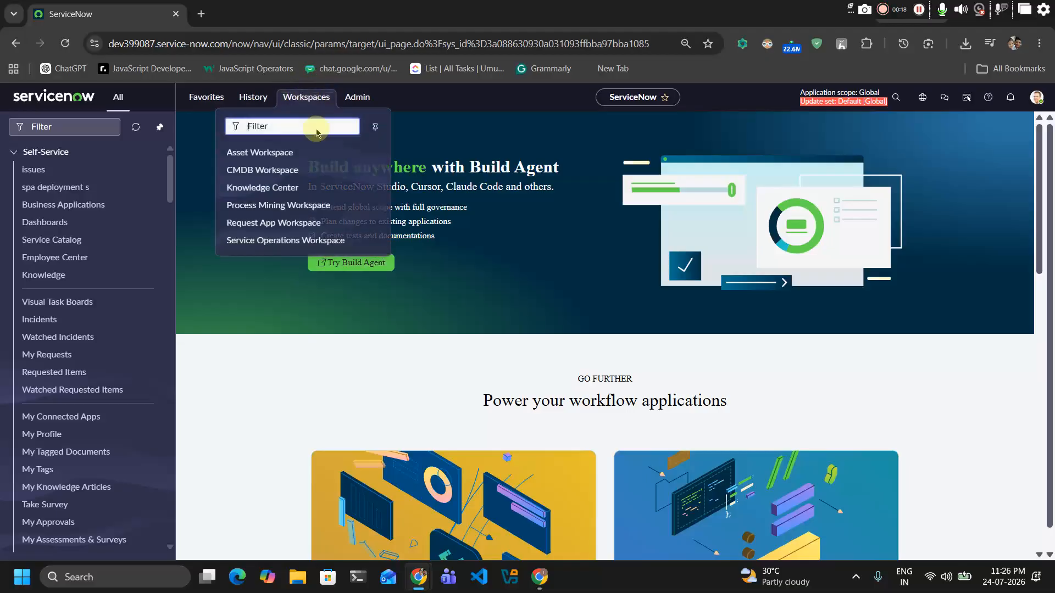
click(276, 175)
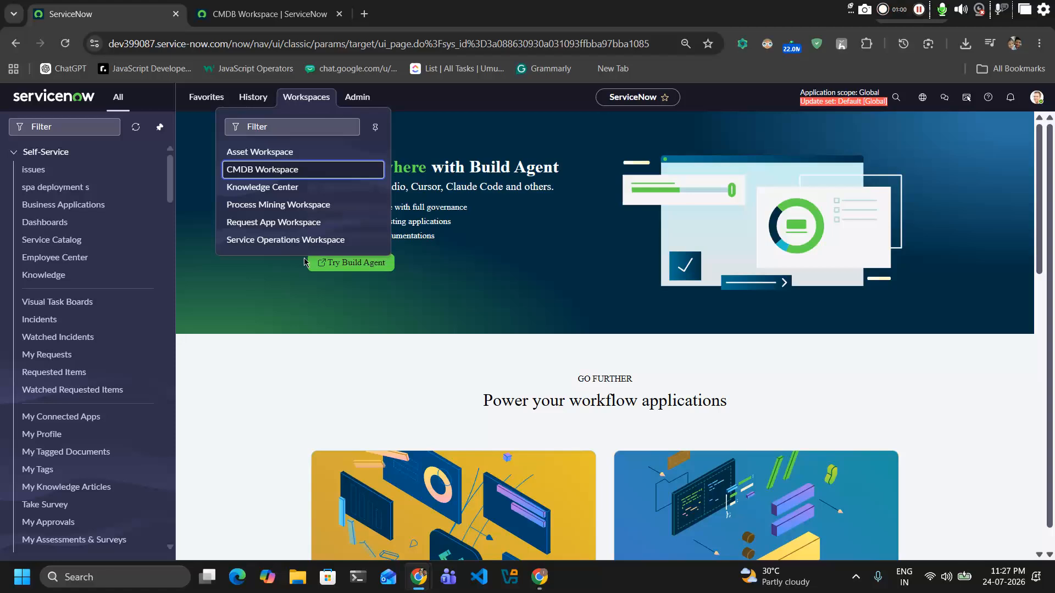
click(274, 5)
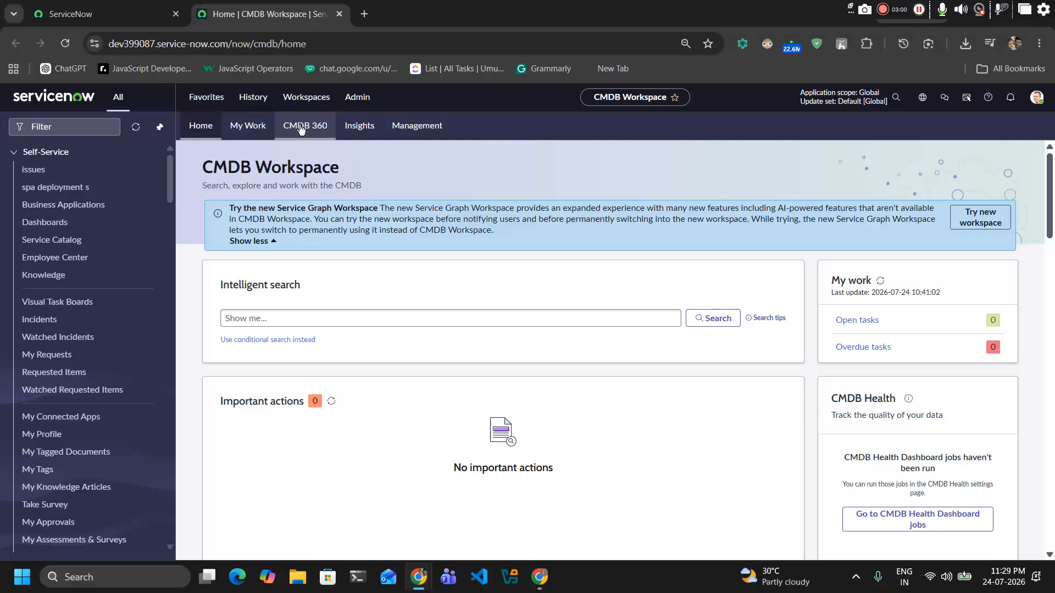
click(313, 129)
click(226, 165)
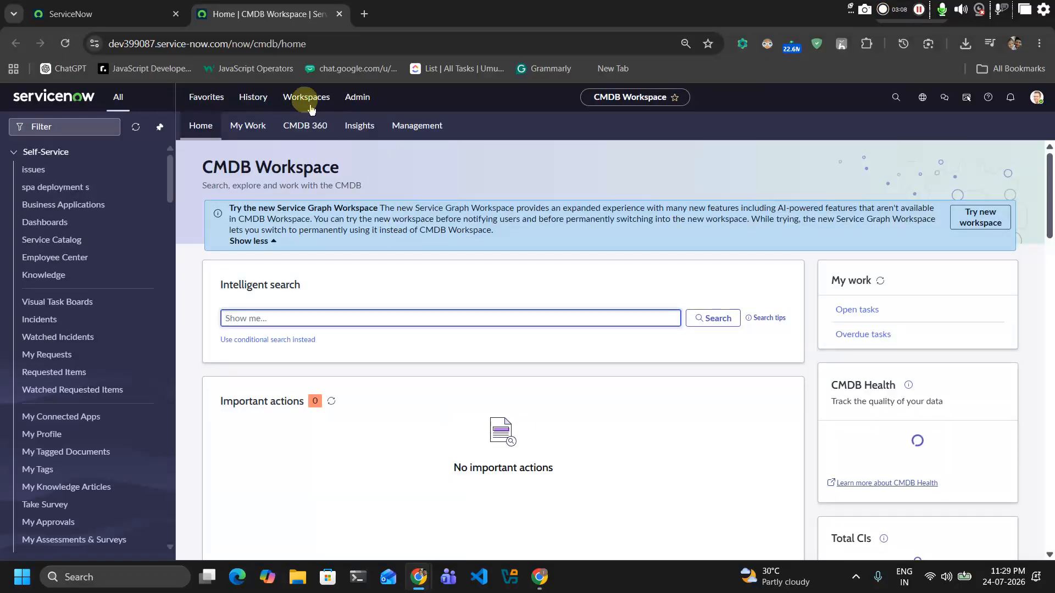
click(302, 126)
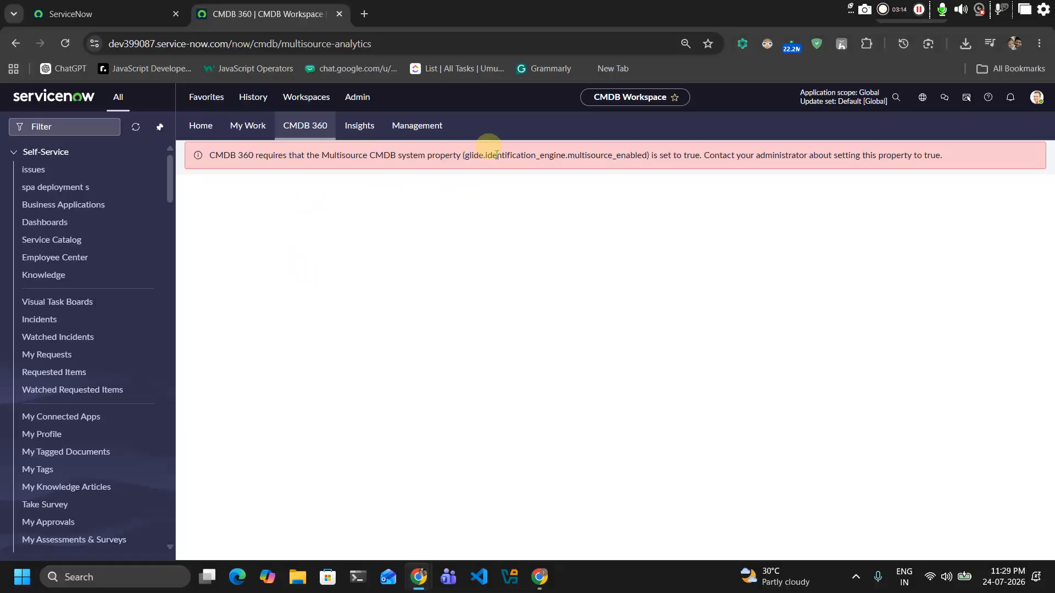
Step: Copy the property name glide.identification_engine.multisource_enabled from the page message and open the System Properties list (sys_properties) in a new tab
drag(464, 155, 647, 158)
key(ctrl+c)
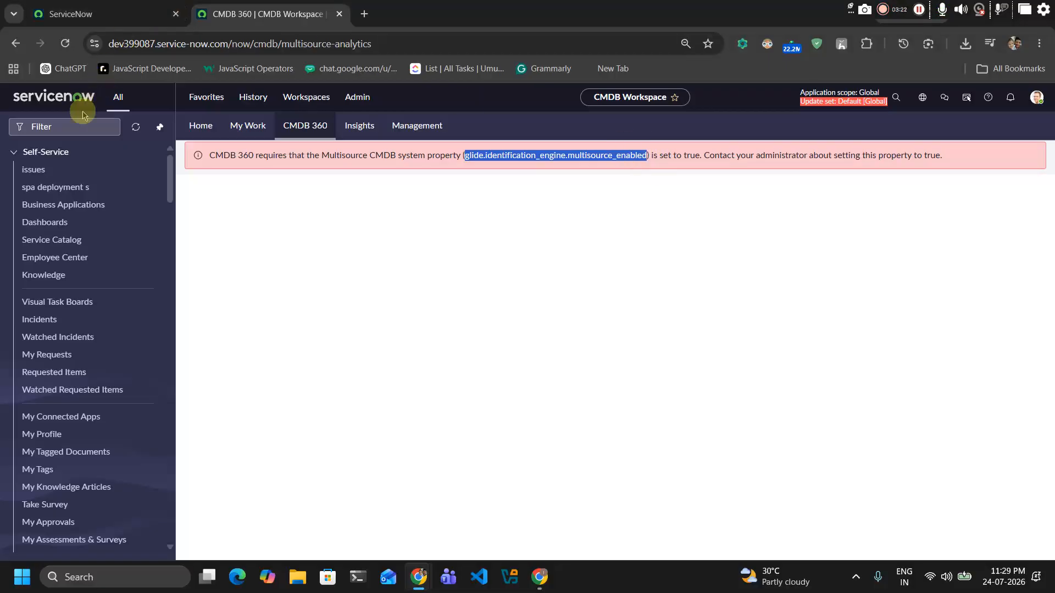
click(77, 126)
text(sy)
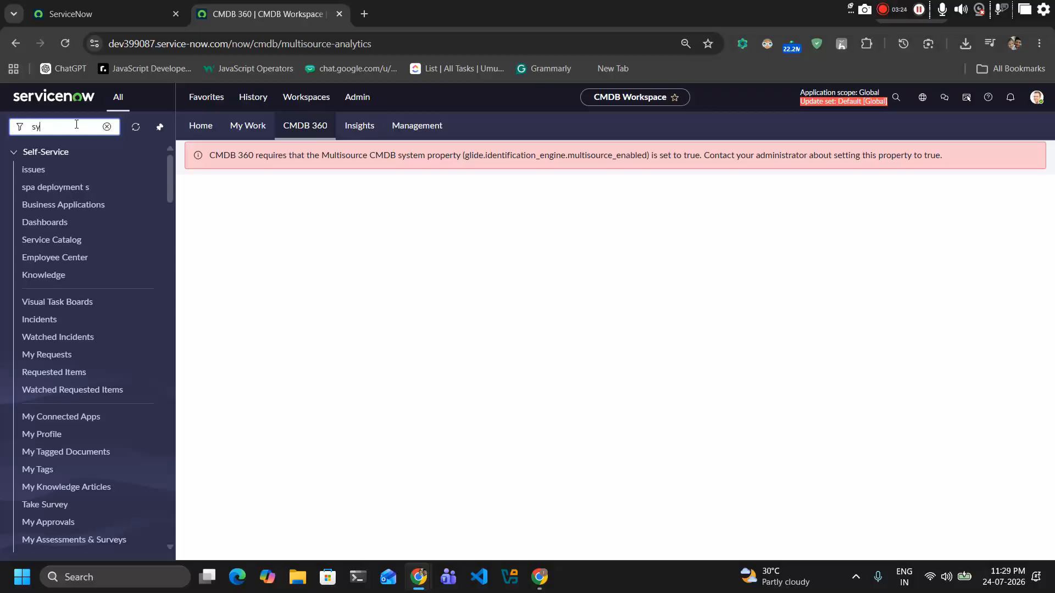
text(s)
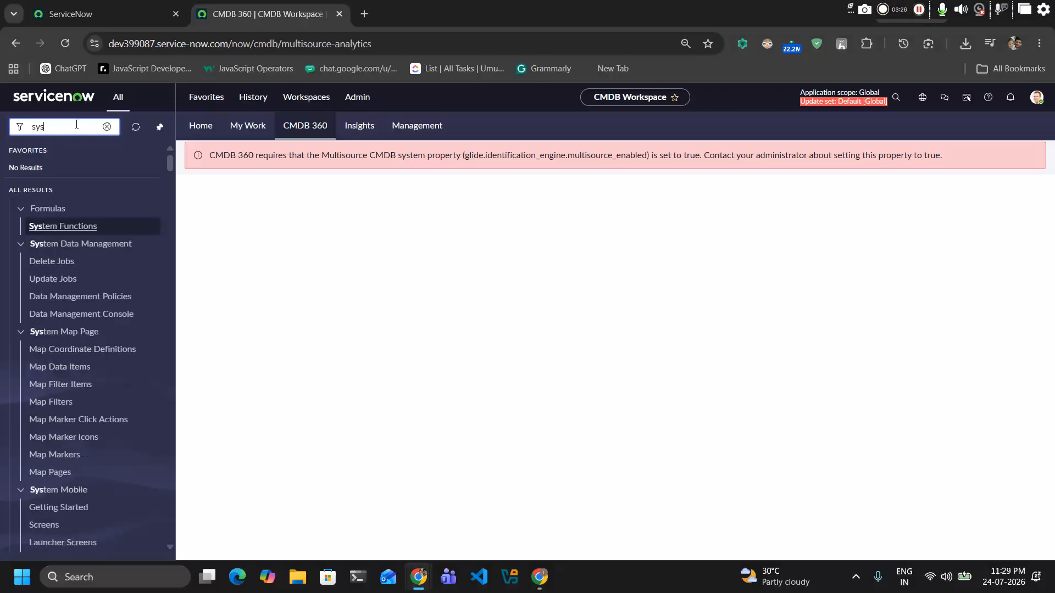
text(_p)
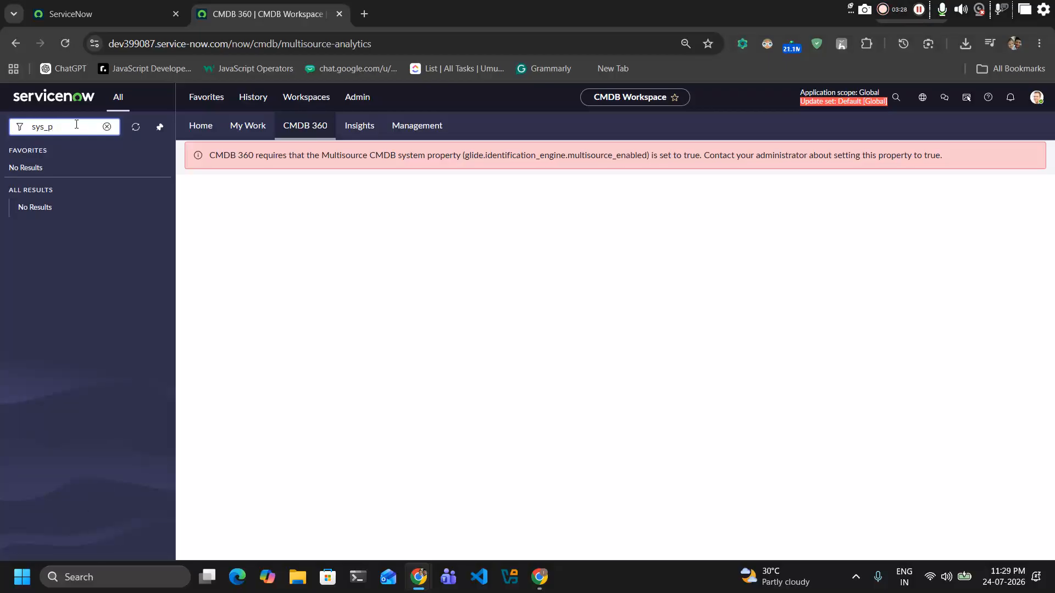
text(eo)
text(IST)
key(Return)
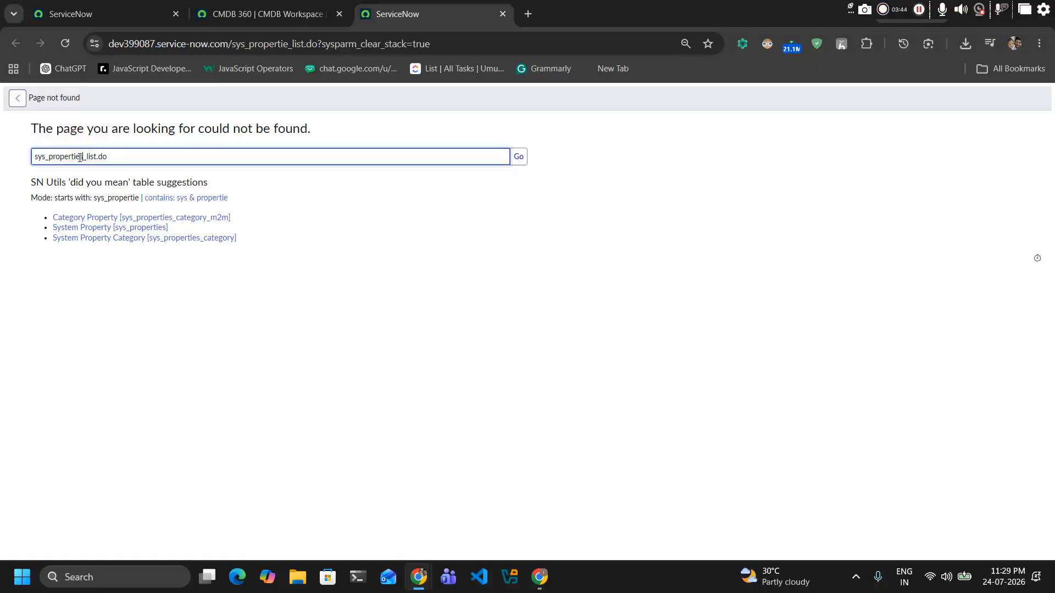
drag(183, 182, 225, 171)
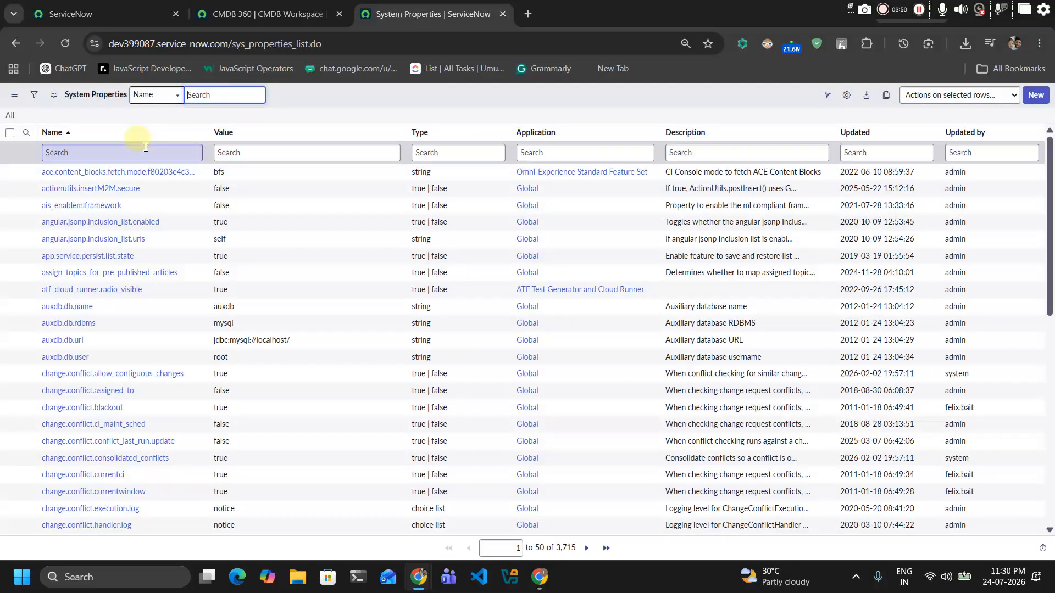
Step: Filter the System Properties list by the name glide.identification_engine.multisource_enabled
click(146, 148)
key(ctrl+v)
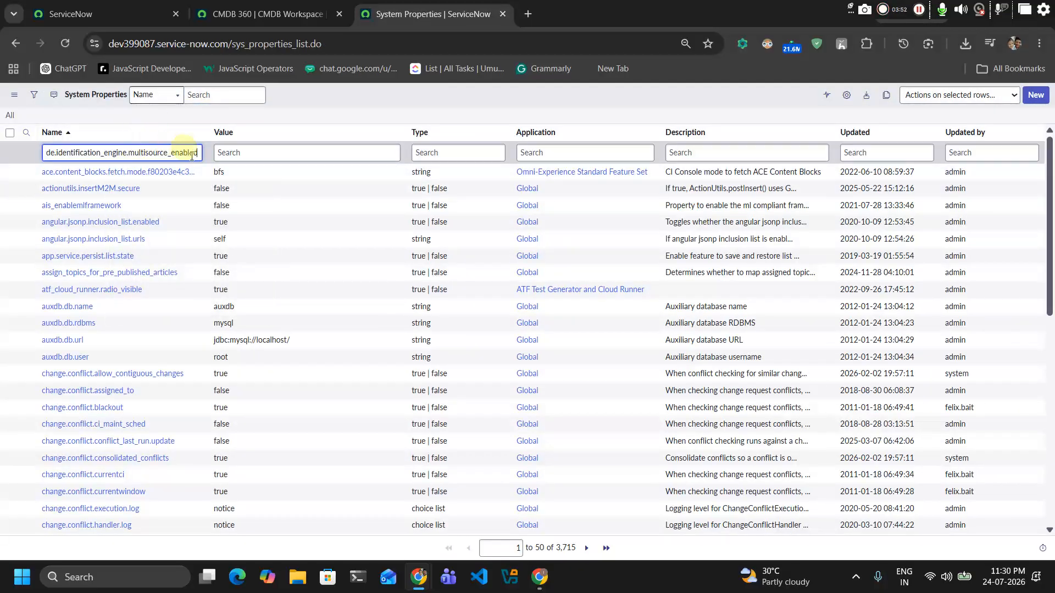
click(285, 14)
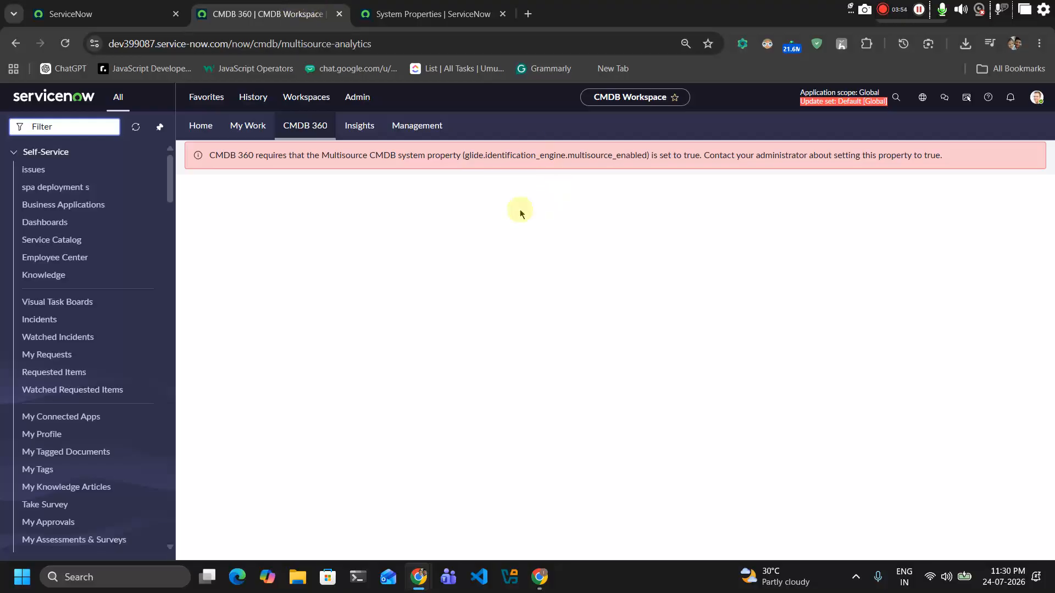
click(417, 13)
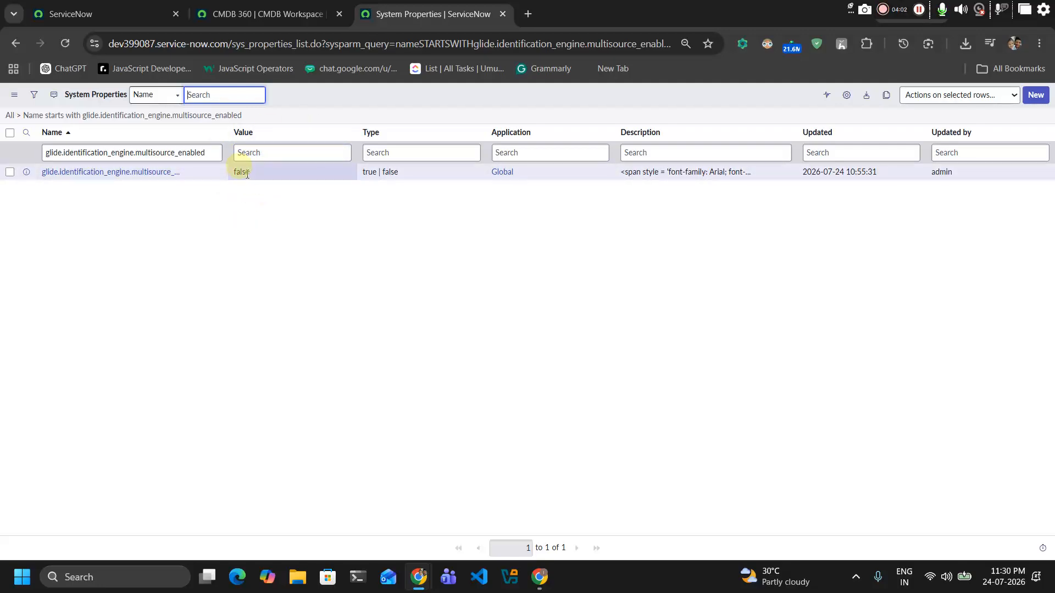
Step: Set the value of the glide.identification_engine.multisource_enabled property to true and save it
click(254, 173)
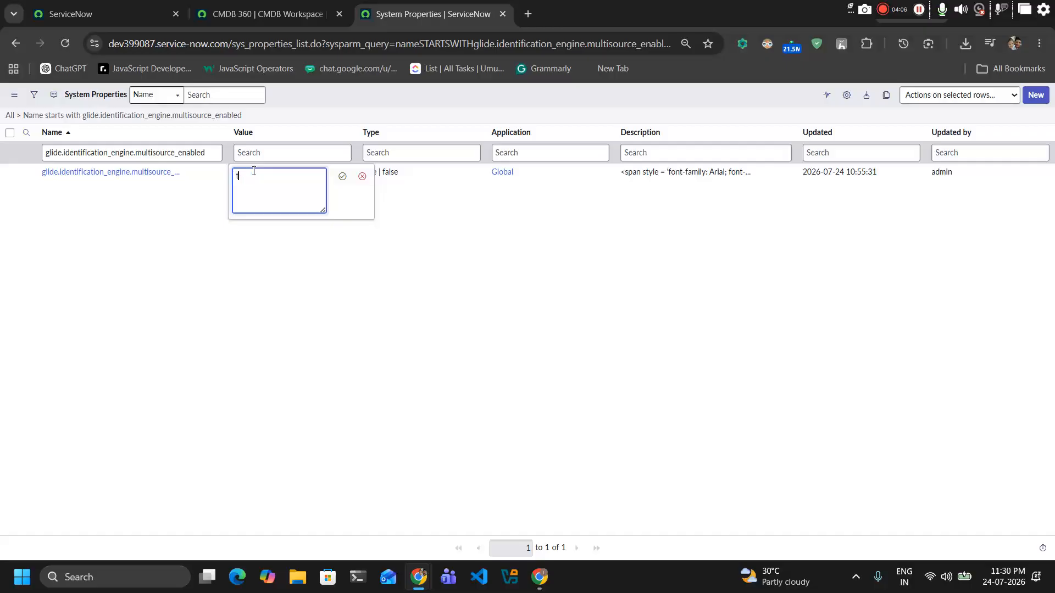
click(267, 14)
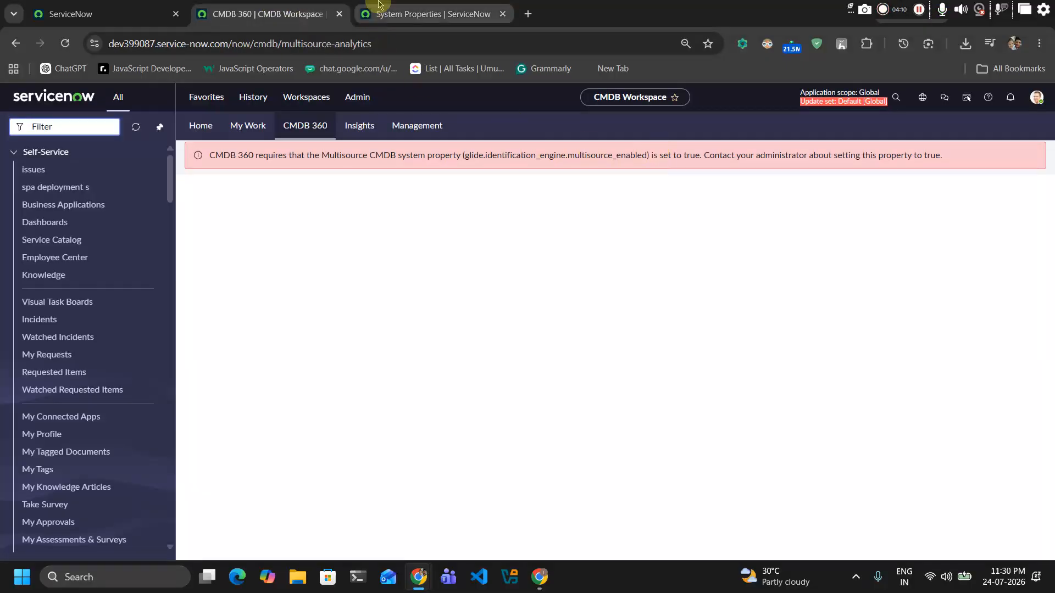
click(428, 13)
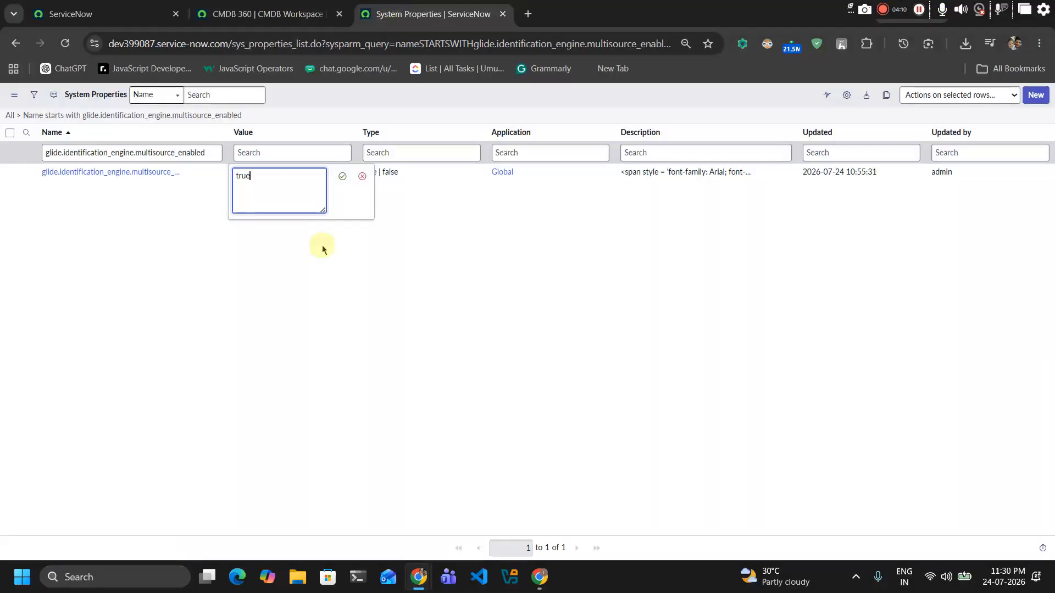
click(343, 176)
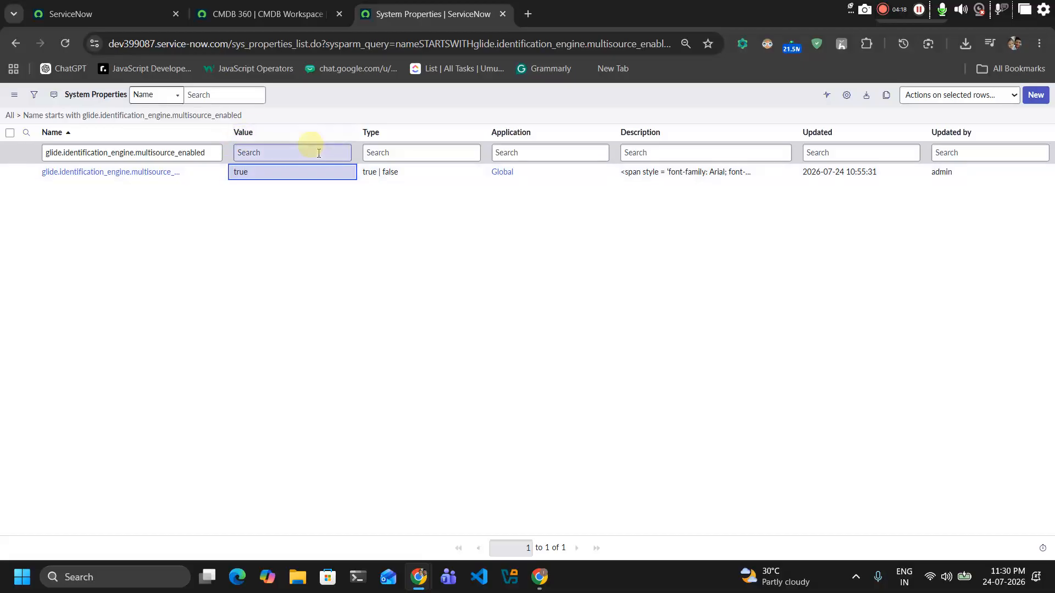
click(419, 170)
click(421, 173)
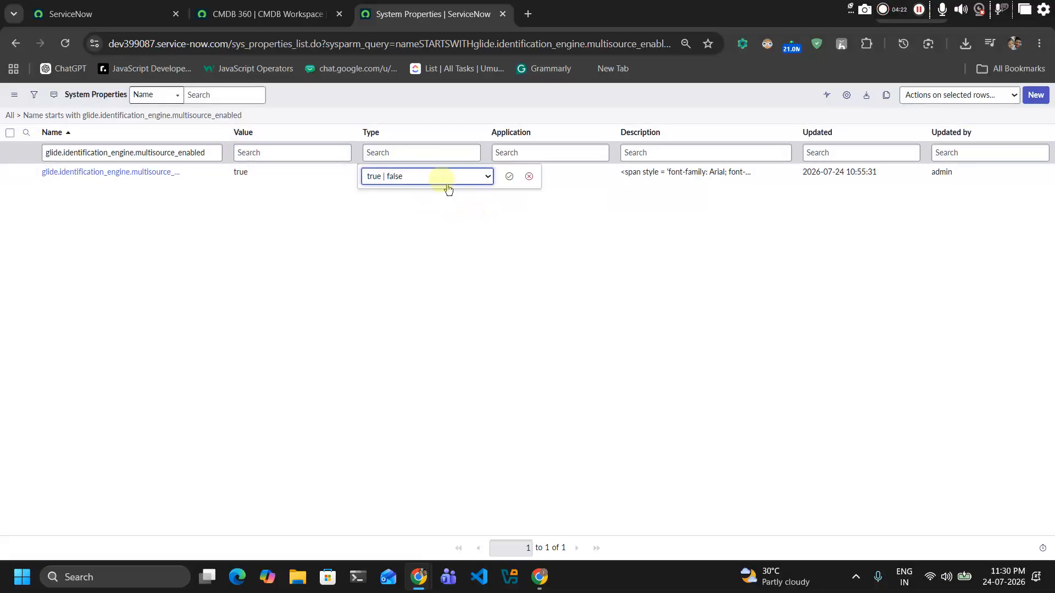
click(448, 183)
click(618, 263)
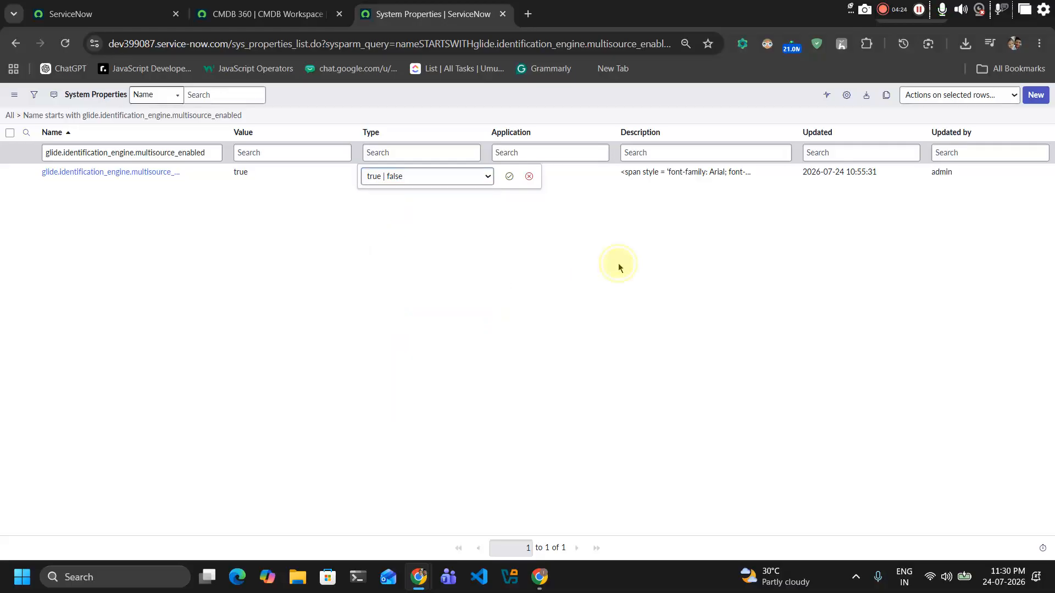
click(529, 176)
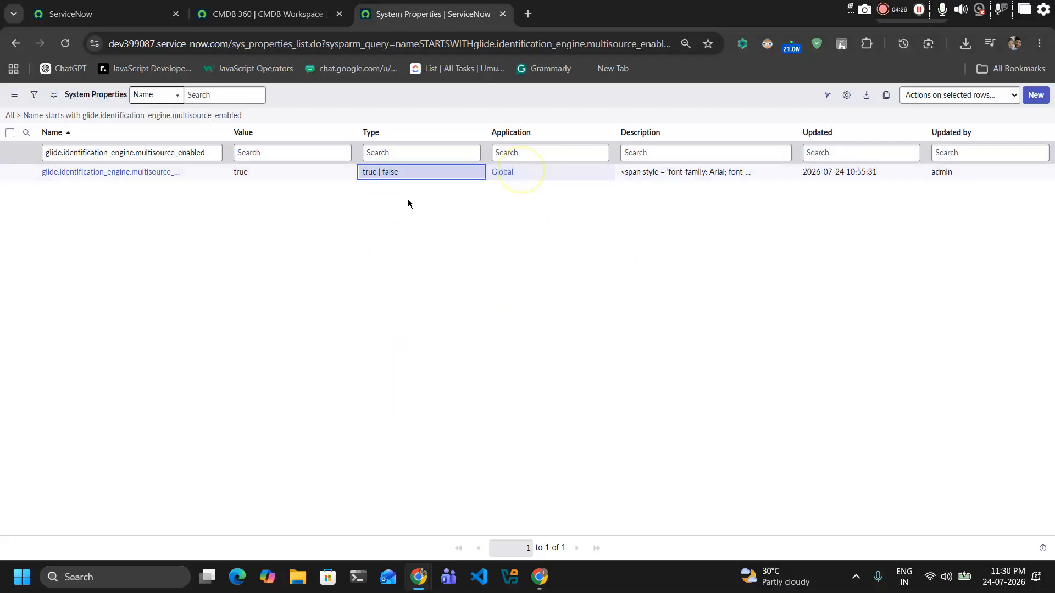
click(250, 147)
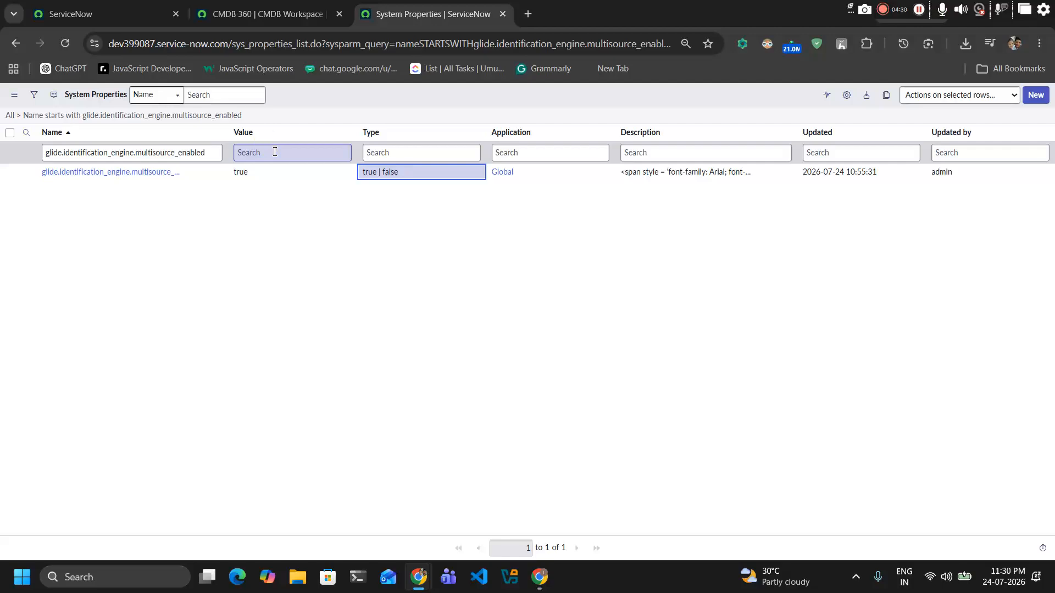
click(248, 173)
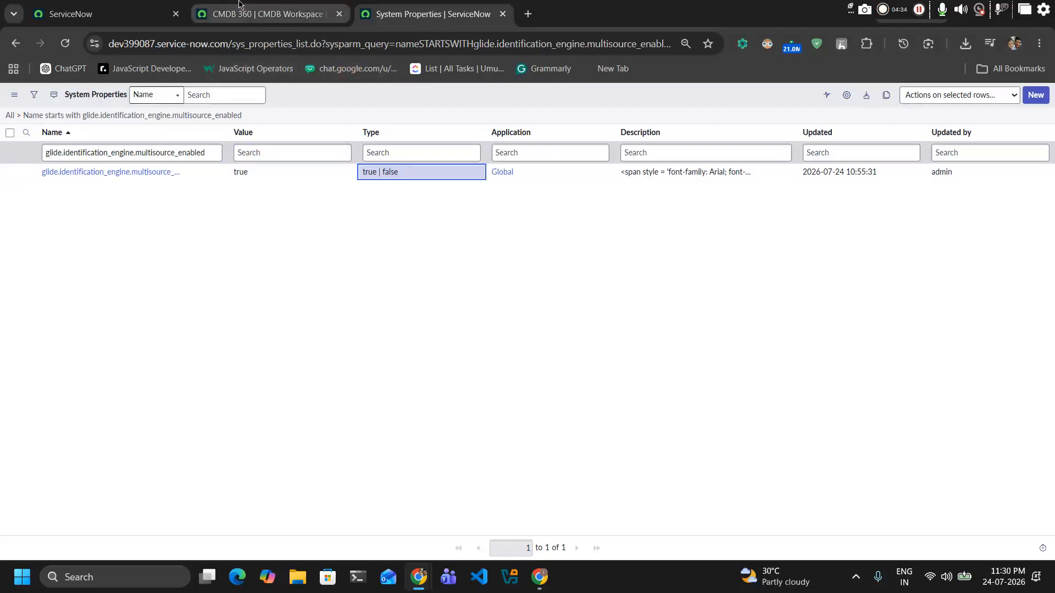
Step: Return to the CMDB Workspace, find Plugins in the navigator with "plugin", and open it in a new tab
click(272, 7)
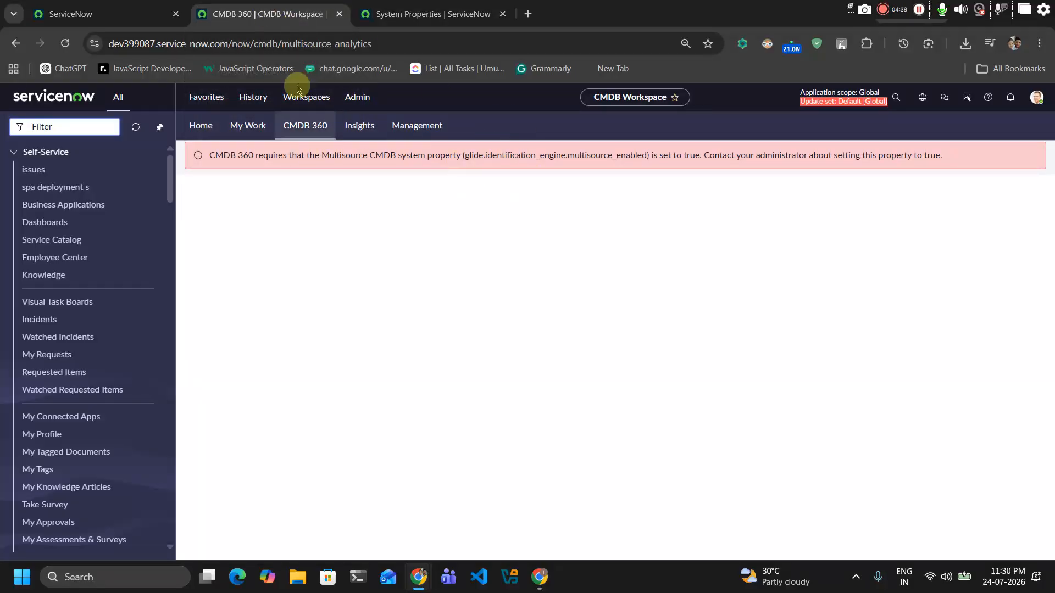
click(84, 122)
text(plugin)
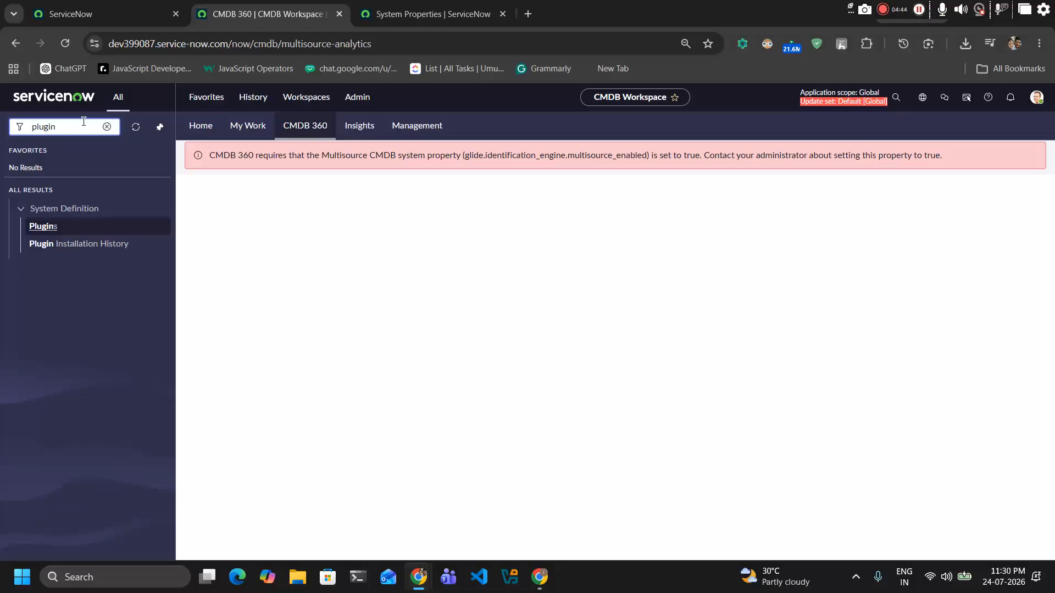
ctrl+click(65, 225)
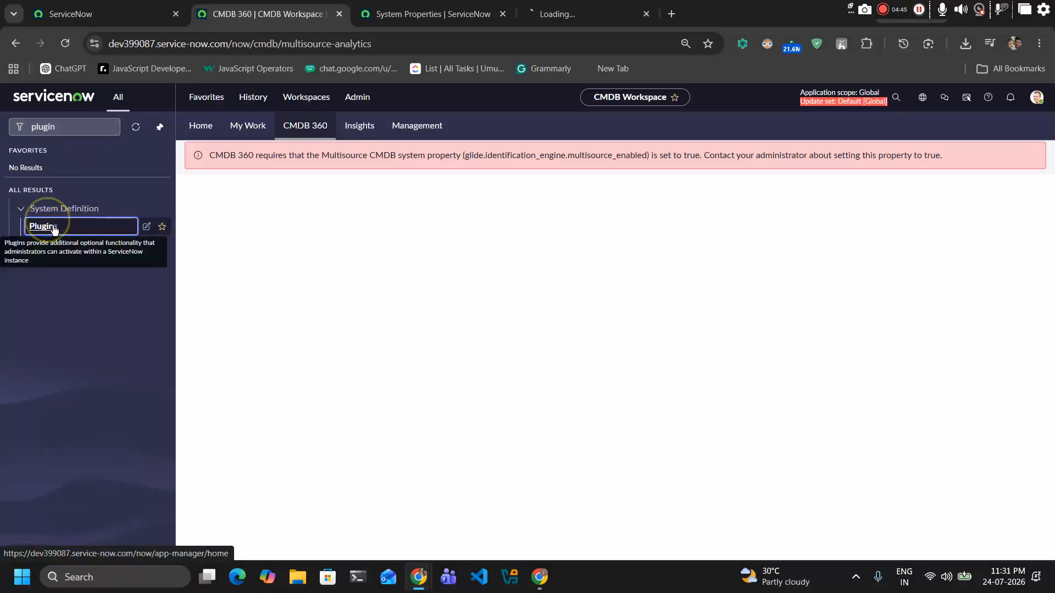
click(551, 4)
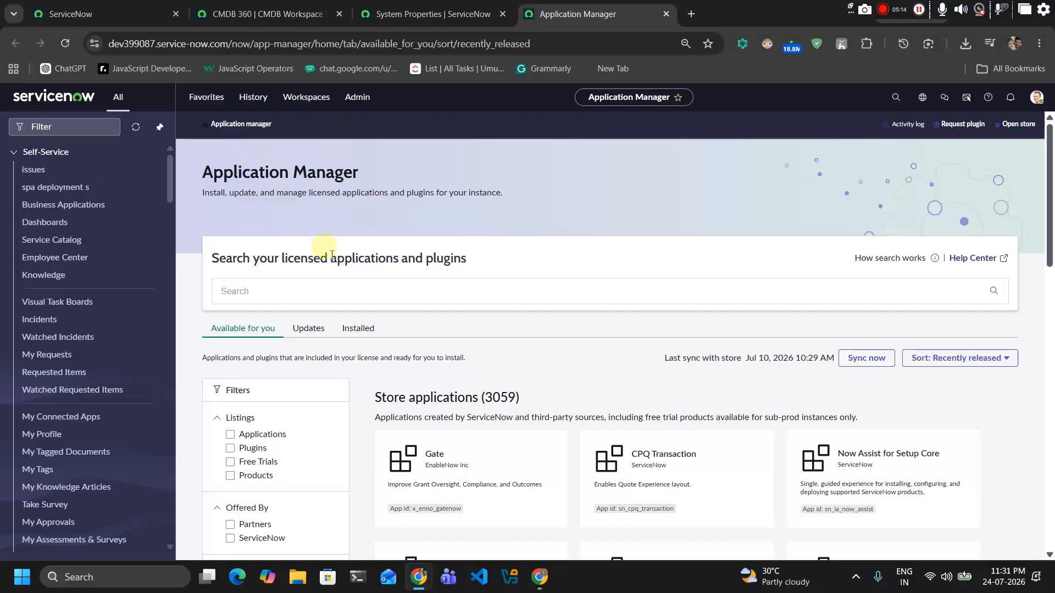
Step: Search the Application Manager for "itom" and examine the matching installed store applications and family plugins
click(310, 286)
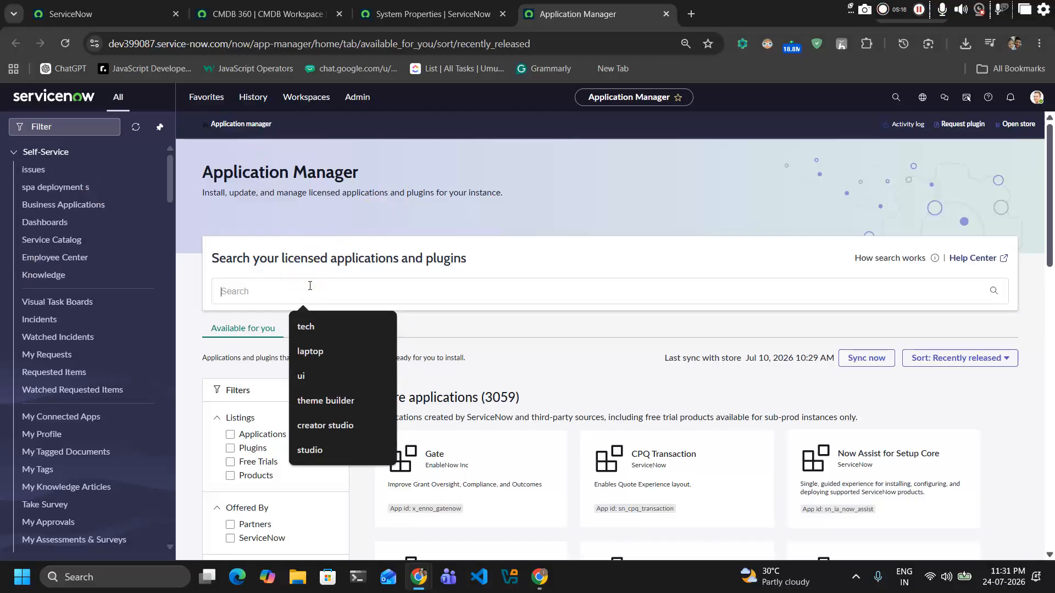
text(ito)
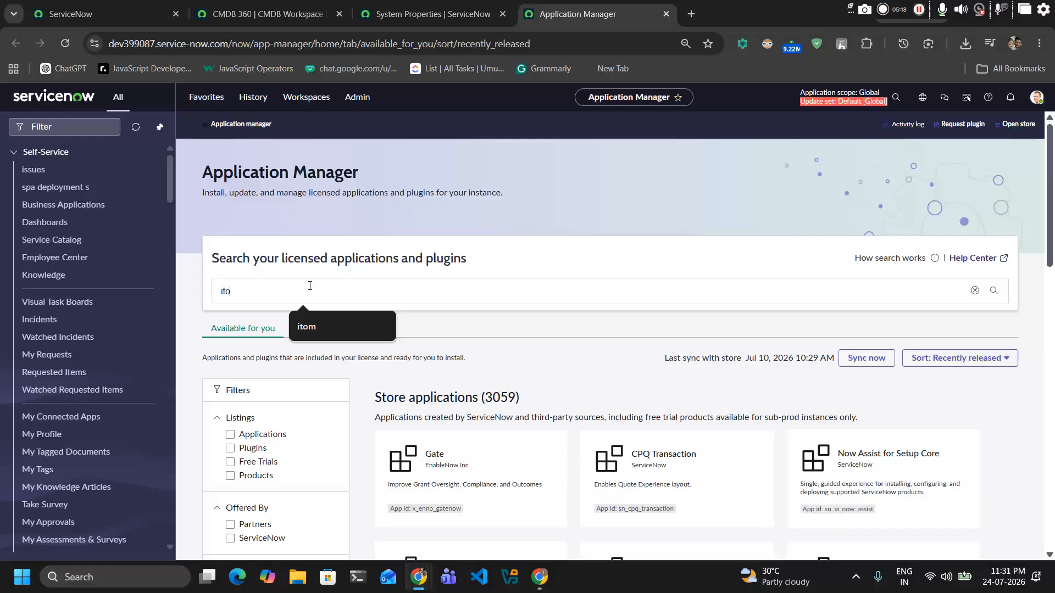
text(m)
key(Return)
click(384, 330)
scroll(494, 401, down, 5)
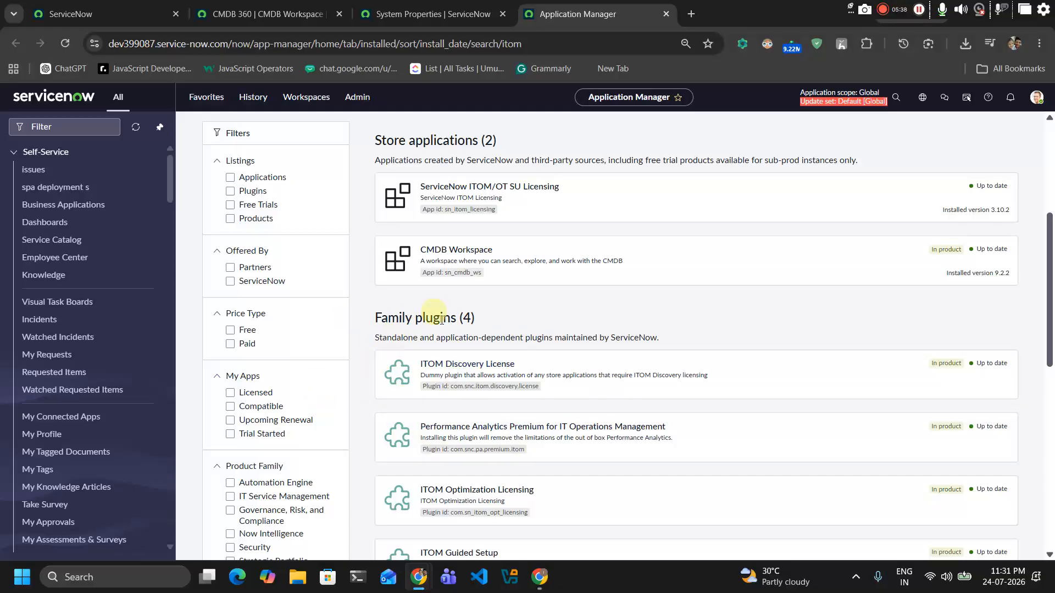
Step: Return to the CMDB 360 page and reload it to apply the changed system property
click(269, 14)
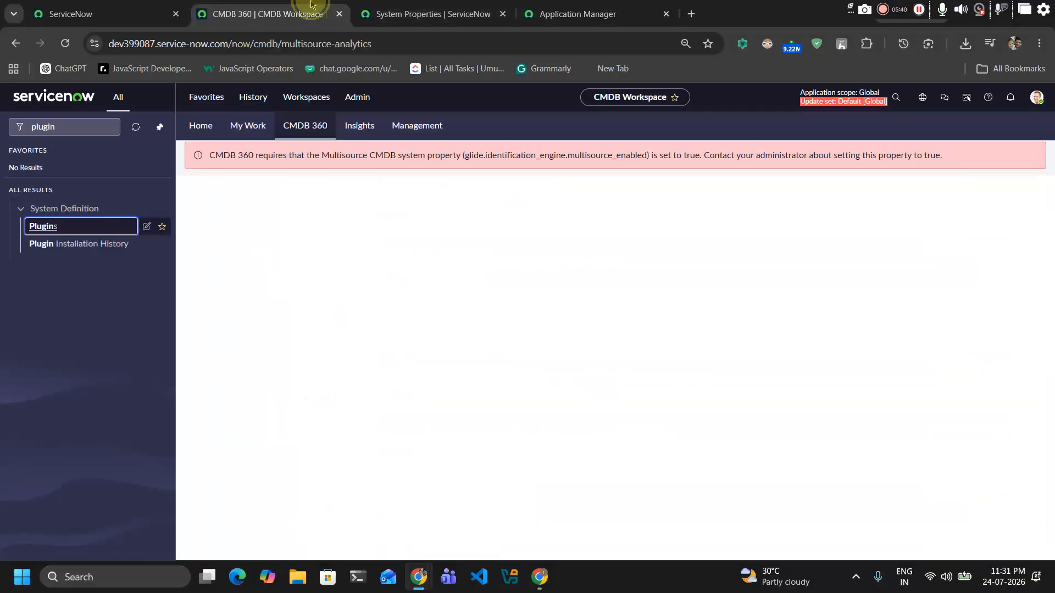
click(297, 124)
click(65, 43)
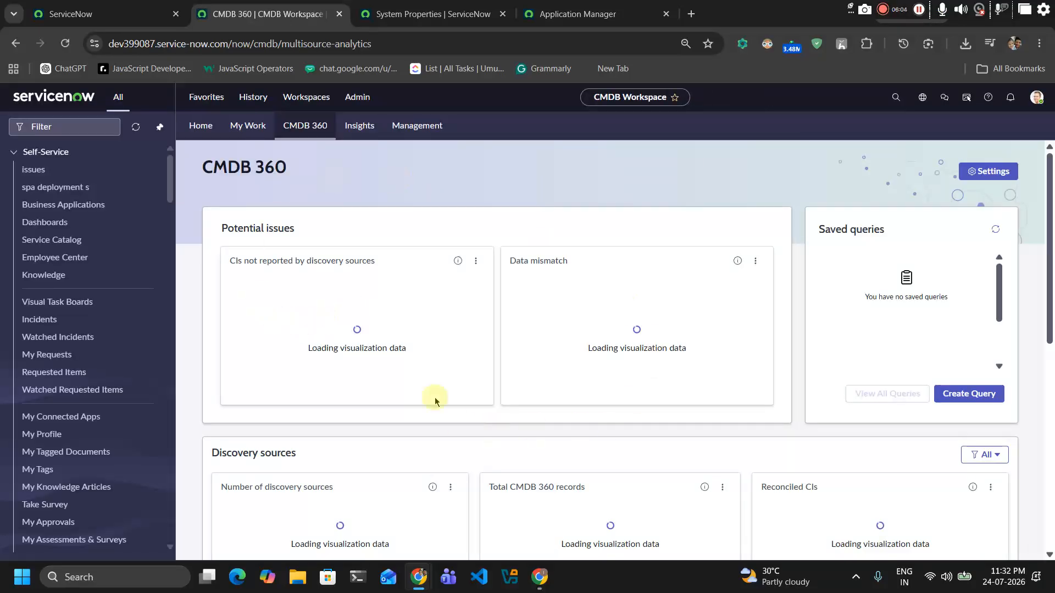
Step: Examine the Potential issues and Discovery sources sections of the CMDB 360 dashboard, including the discovery source overview and coverage widgets
scroll(662, 459, down, 2)
scroll(662, 462, up, 2)
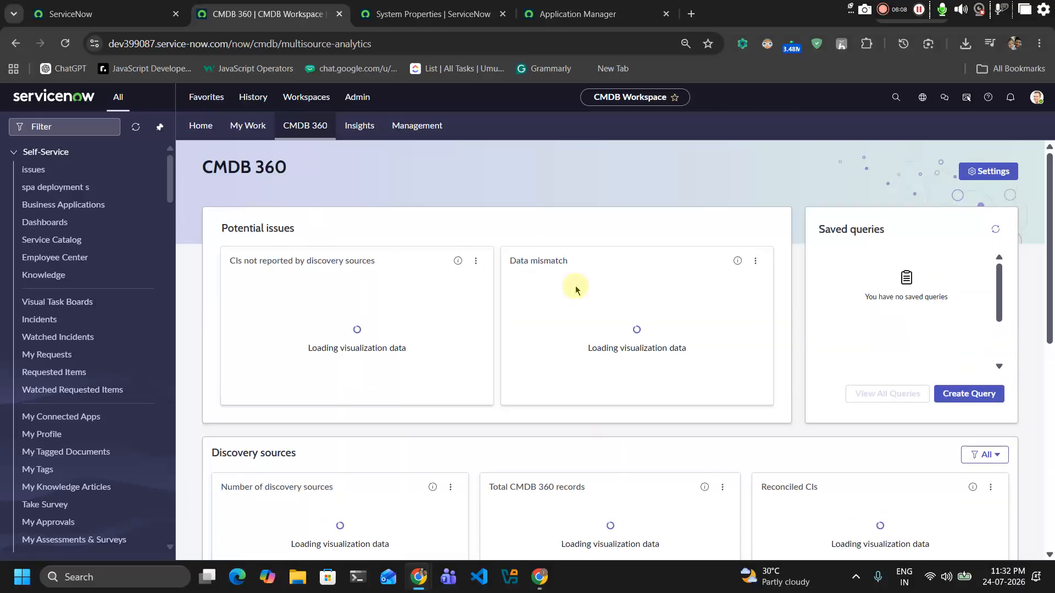
drag(219, 230, 302, 232)
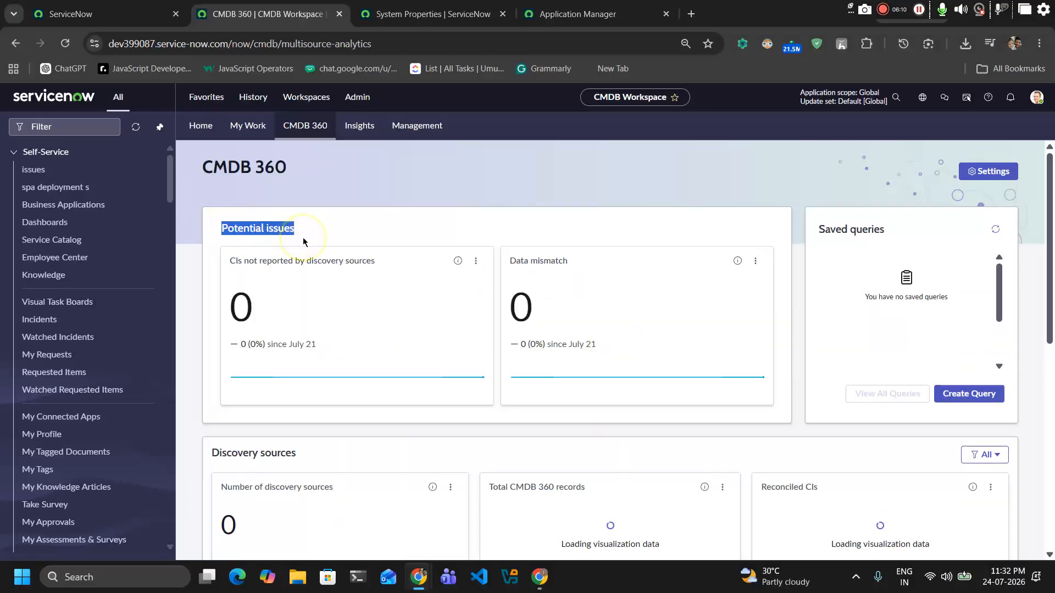
scroll(302, 239, down, 1)
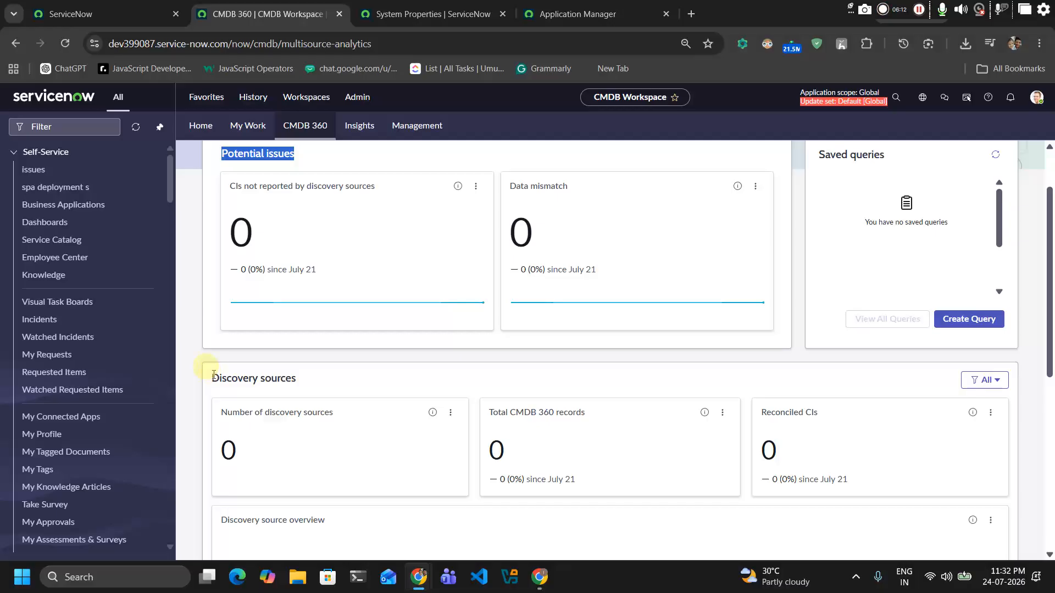
drag(214, 376, 313, 389)
scroll(315, 387, down, 5)
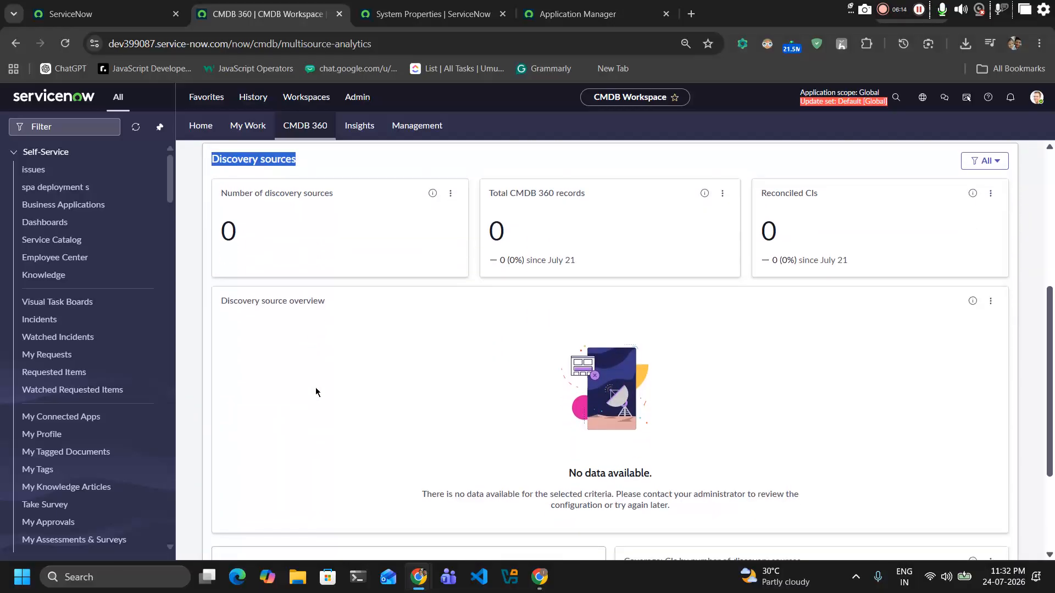
drag(286, 202, 337, 258)
scroll(329, 420, down, 1)
drag(270, 409, 597, 411)
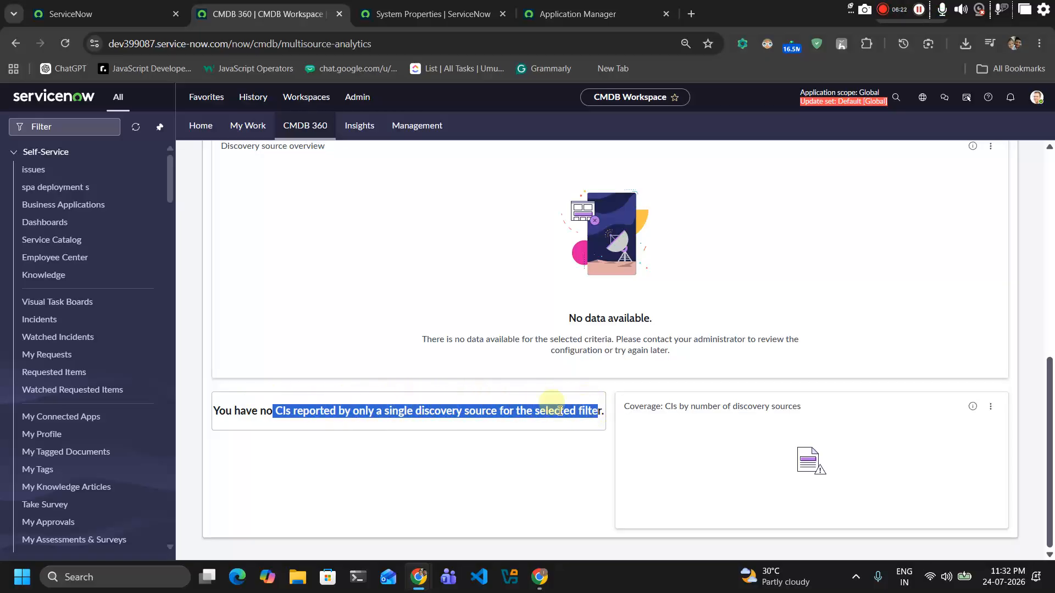
Step: Review the Saved queries area, open the Create CMDB 360 Query dialog to examine its query types, and close it without creating one
scroll(559, 411, up, 10)
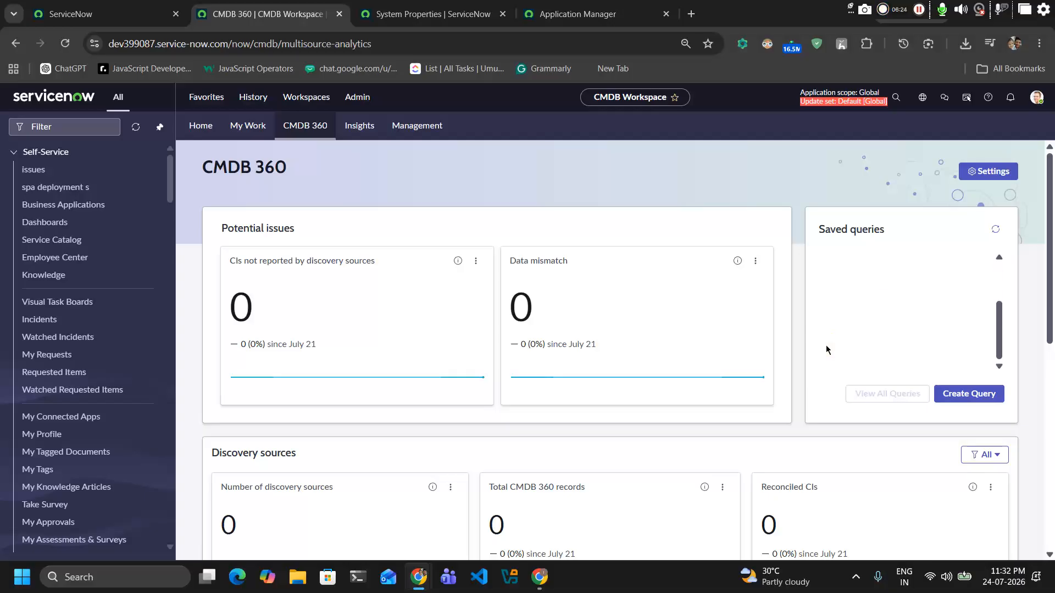
scroll(780, 494, down, 4)
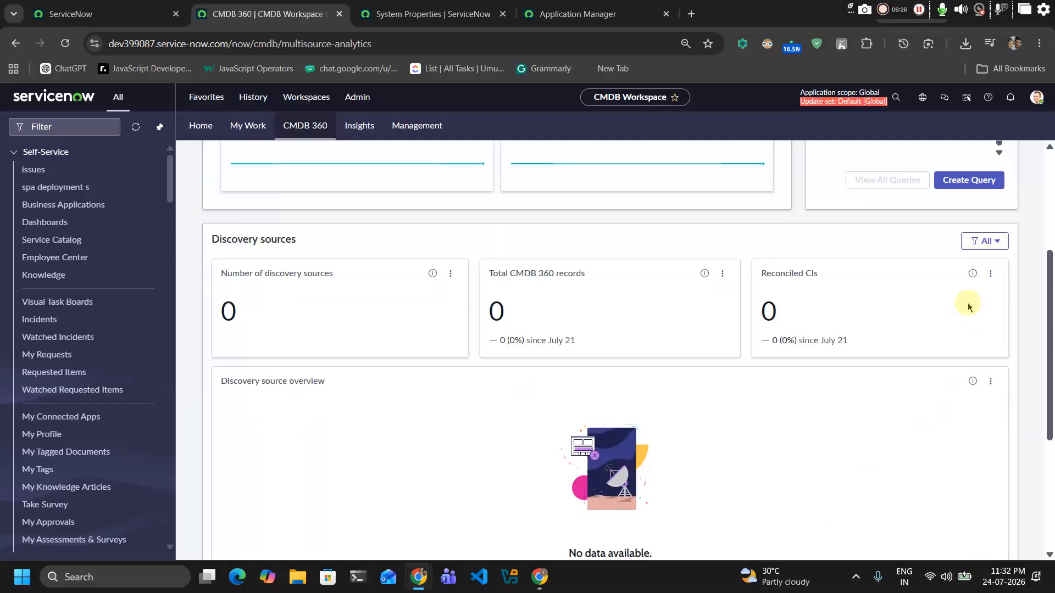
scroll(924, 315, up, 2)
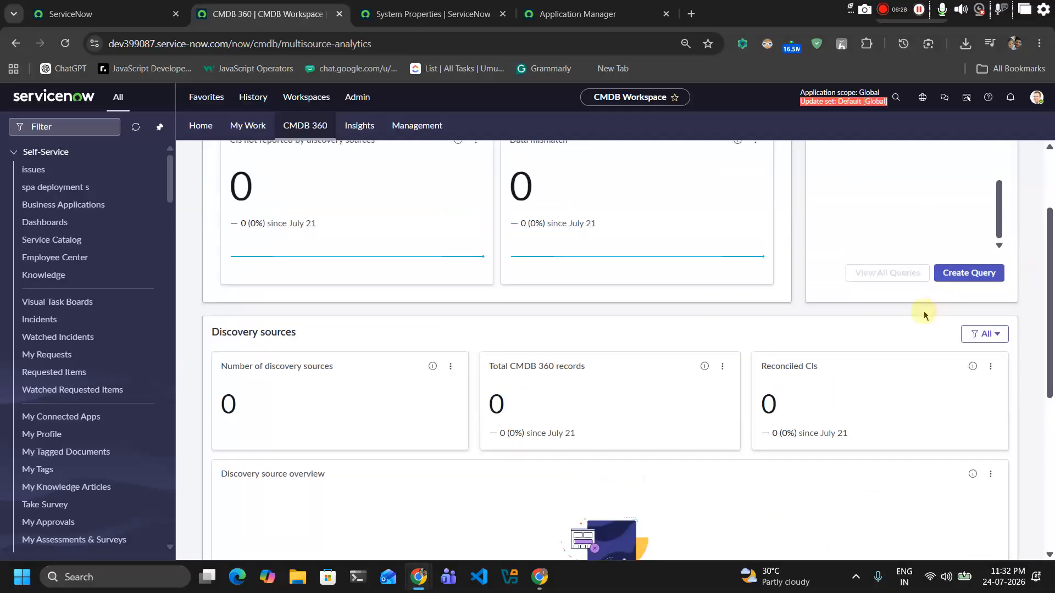
scroll(962, 269, up, 2)
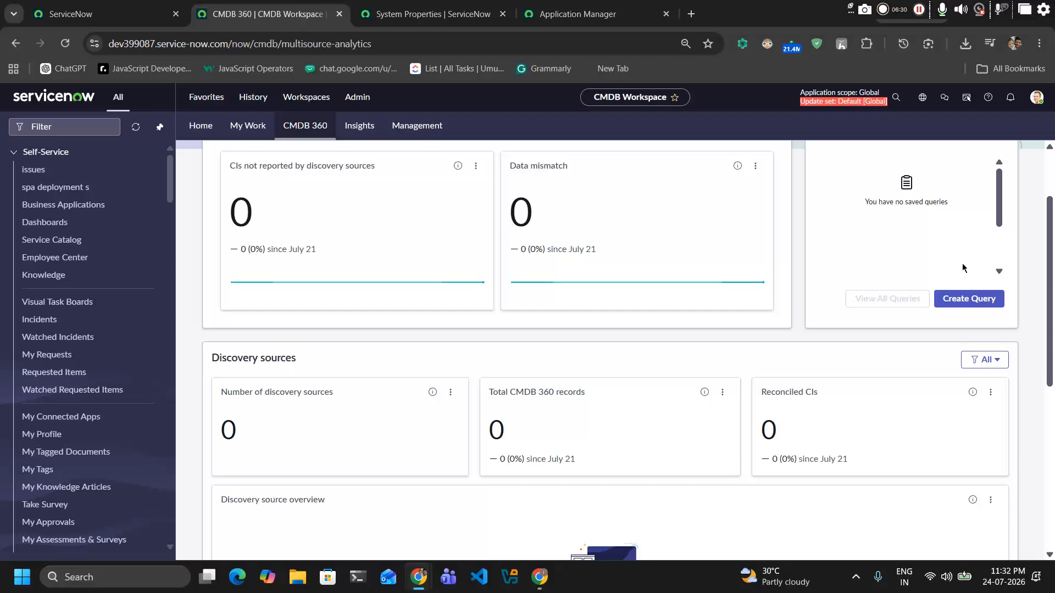
scroll(877, 359, up, 2)
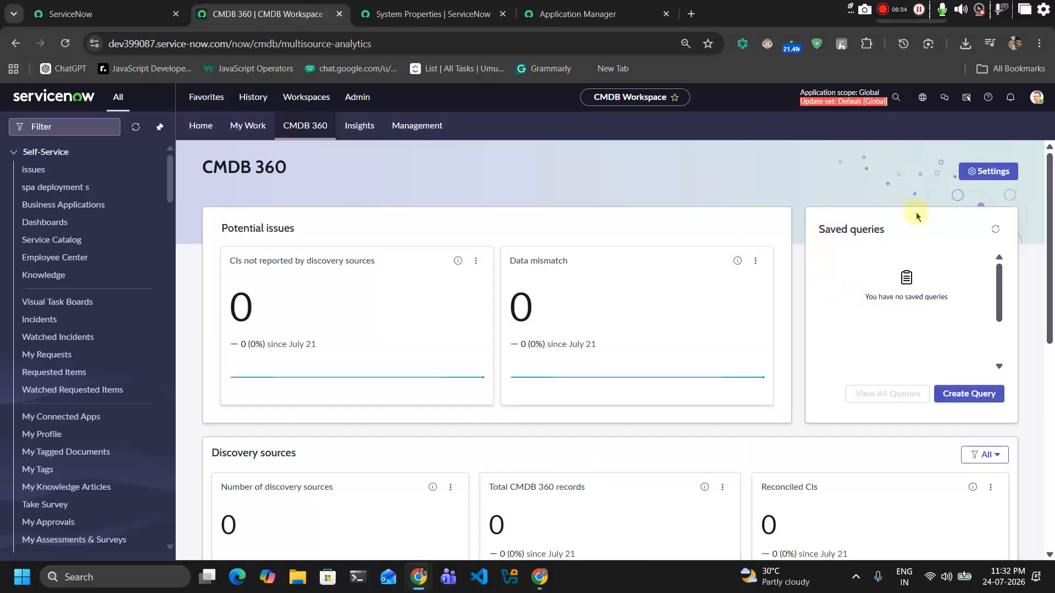
scroll(878, 325, down, 3)
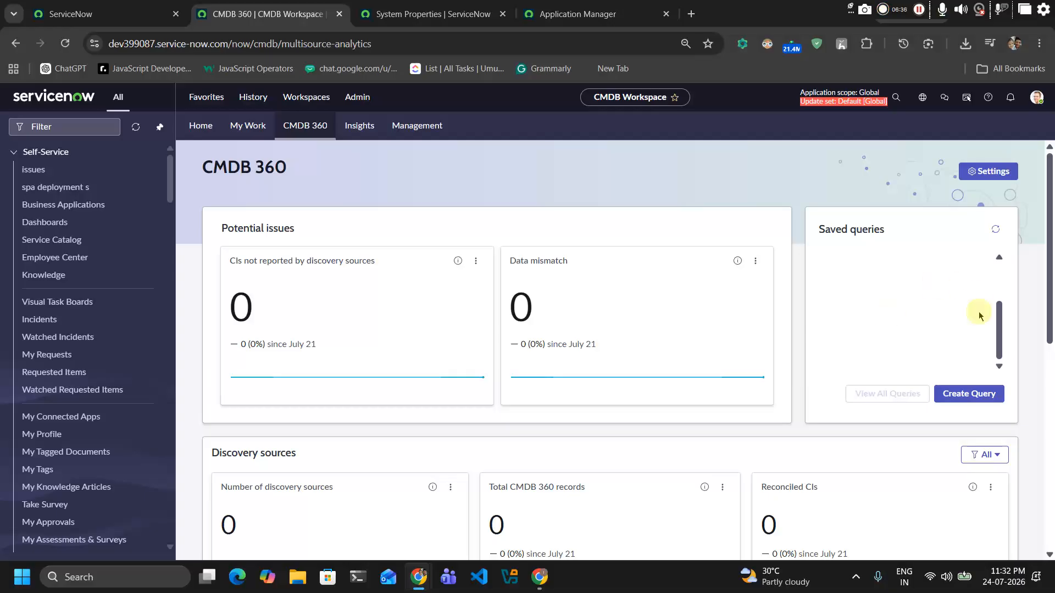
click(972, 391)
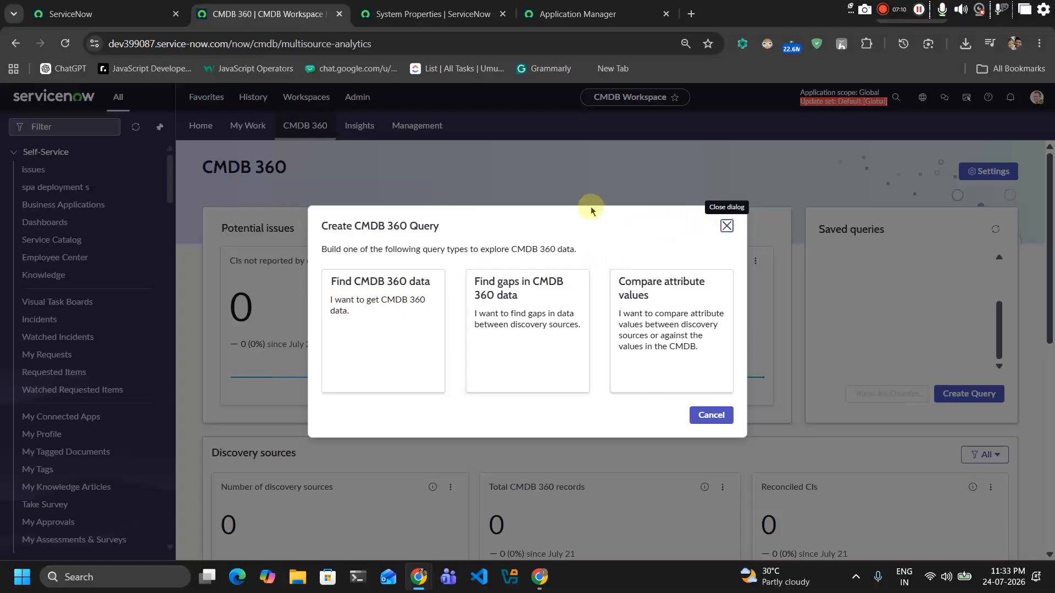
click(728, 229)
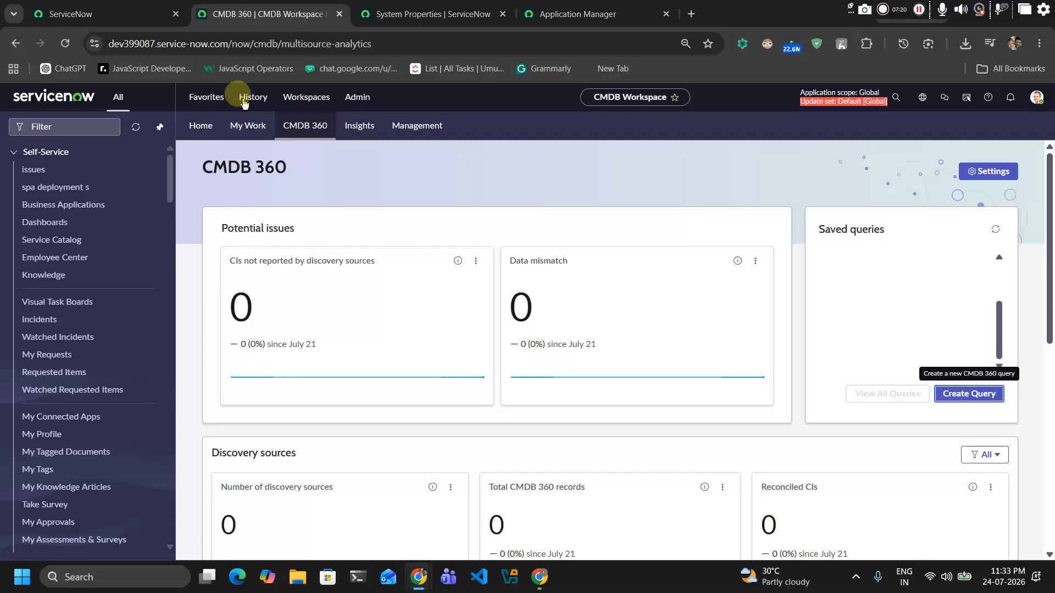
Step: Switch to the ServiceNow home tab, filter the navigator for "ci class", and open CI Class Manager
click(70, 14)
click(72, 127)
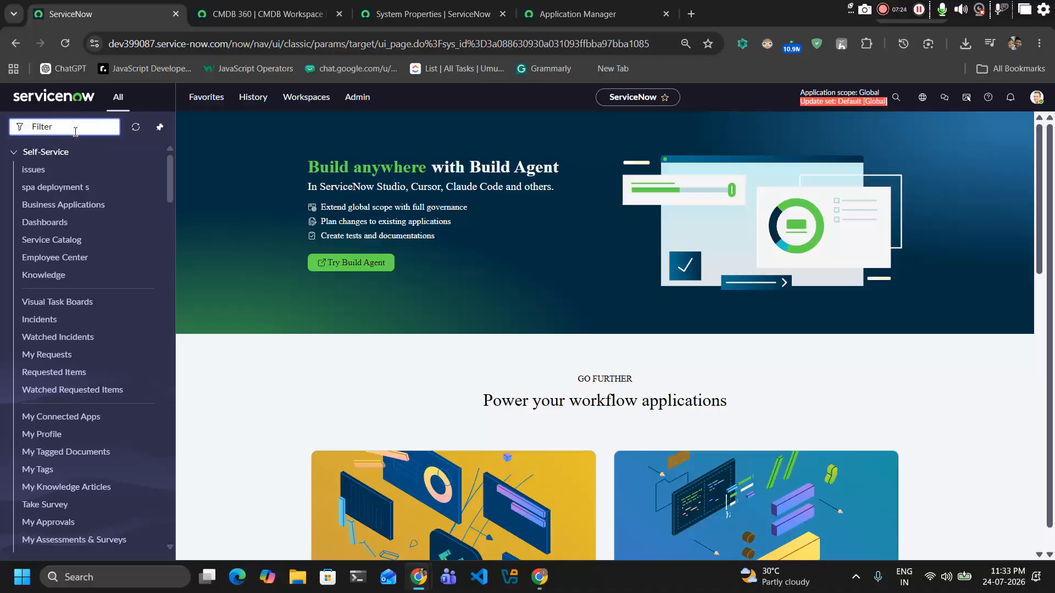
text(ci class)
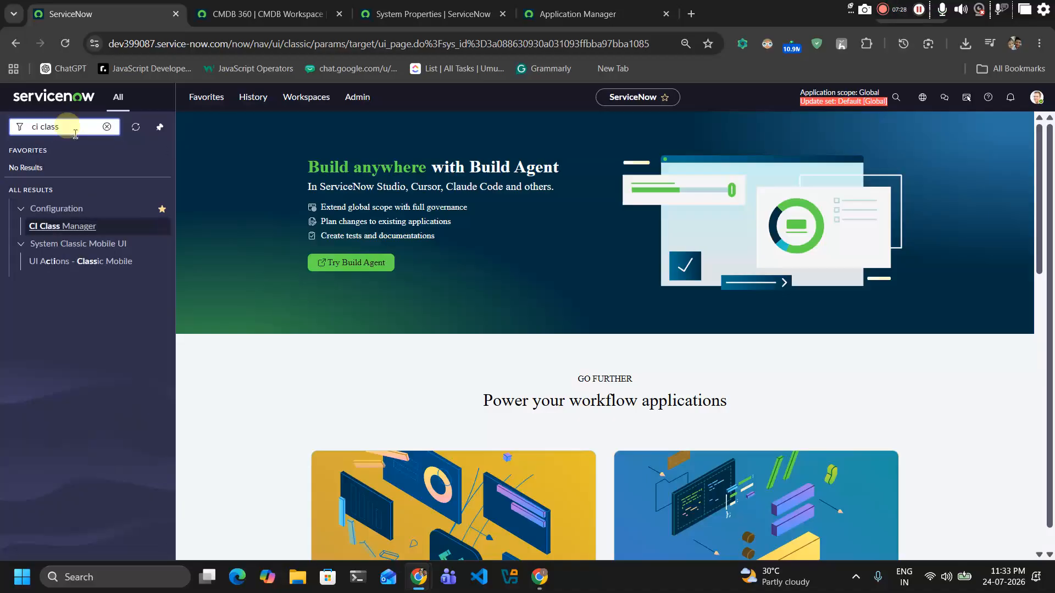
click(66, 226)
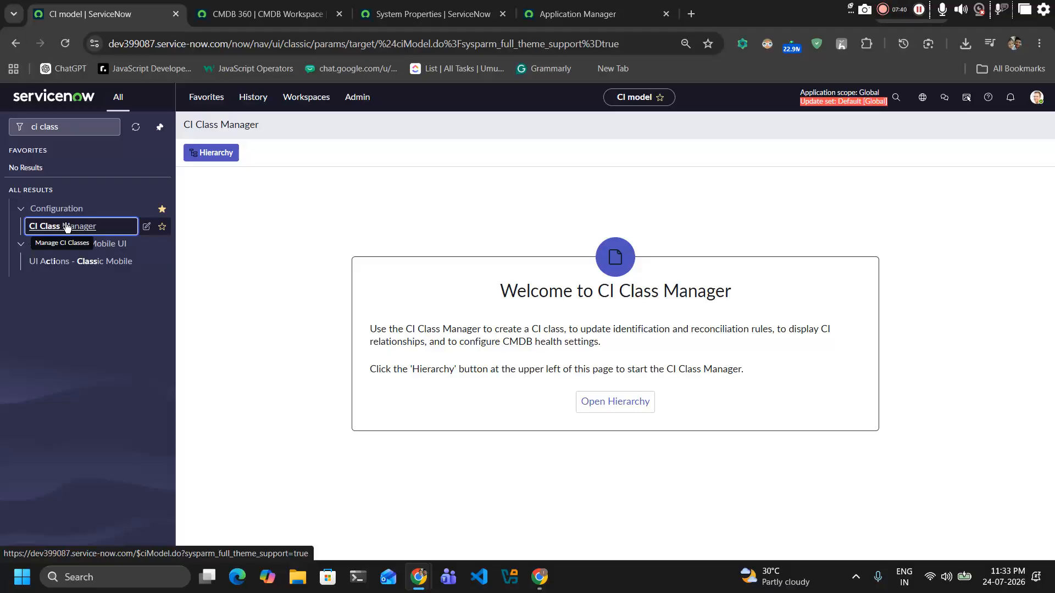
Step: Search the CI class hierarchy for "wind" and open the Windows Server class
click(230, 154)
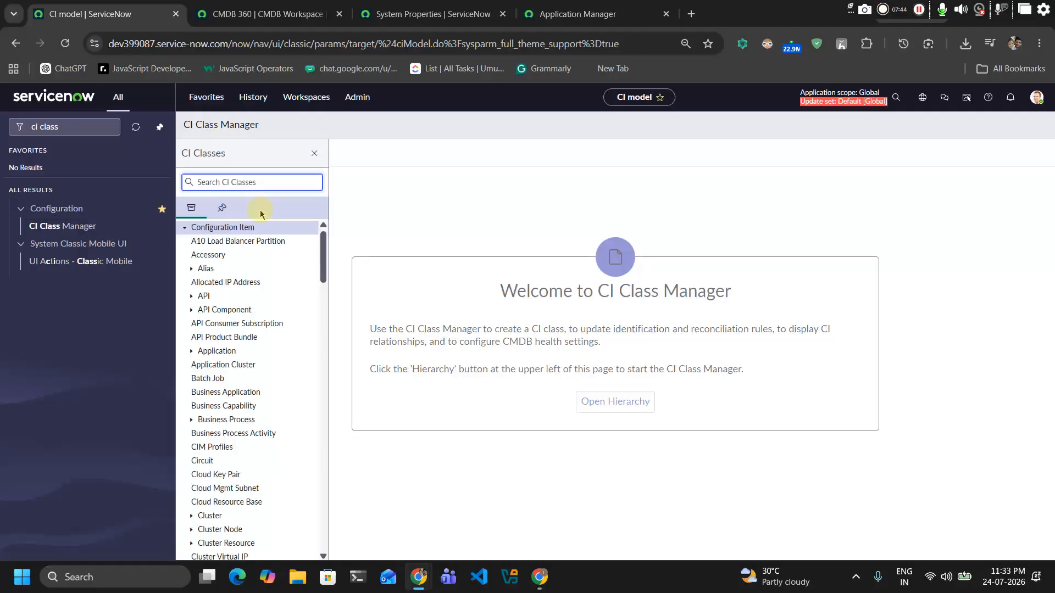
text(wind)
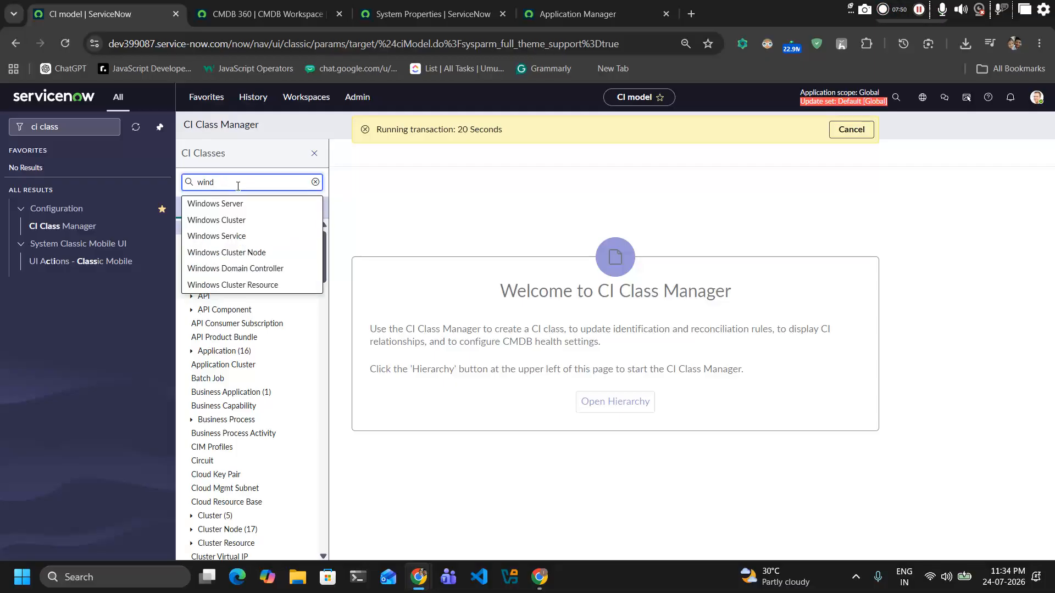
click(244, 204)
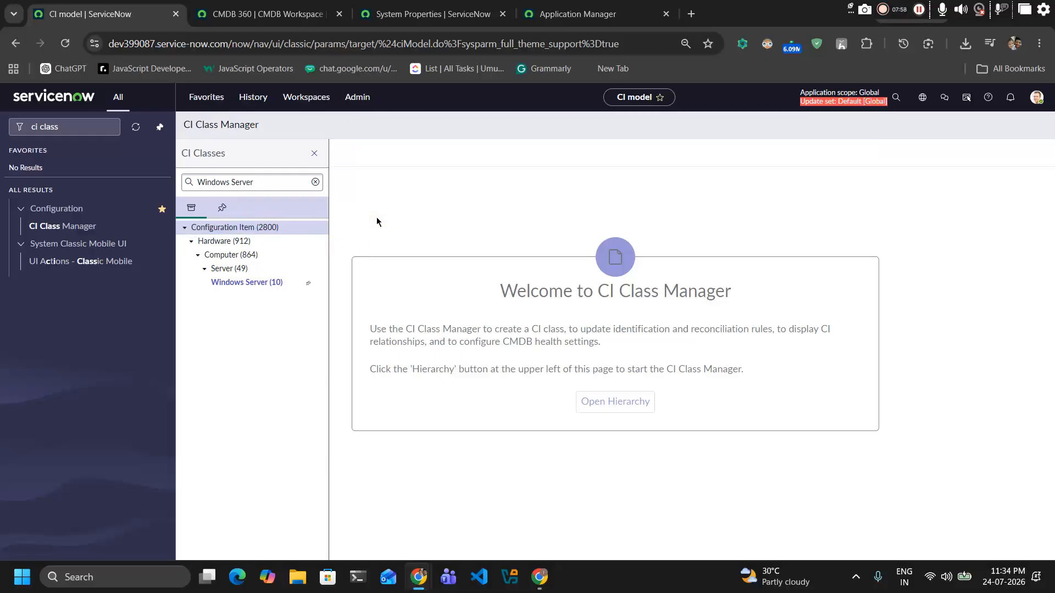
click(267, 282)
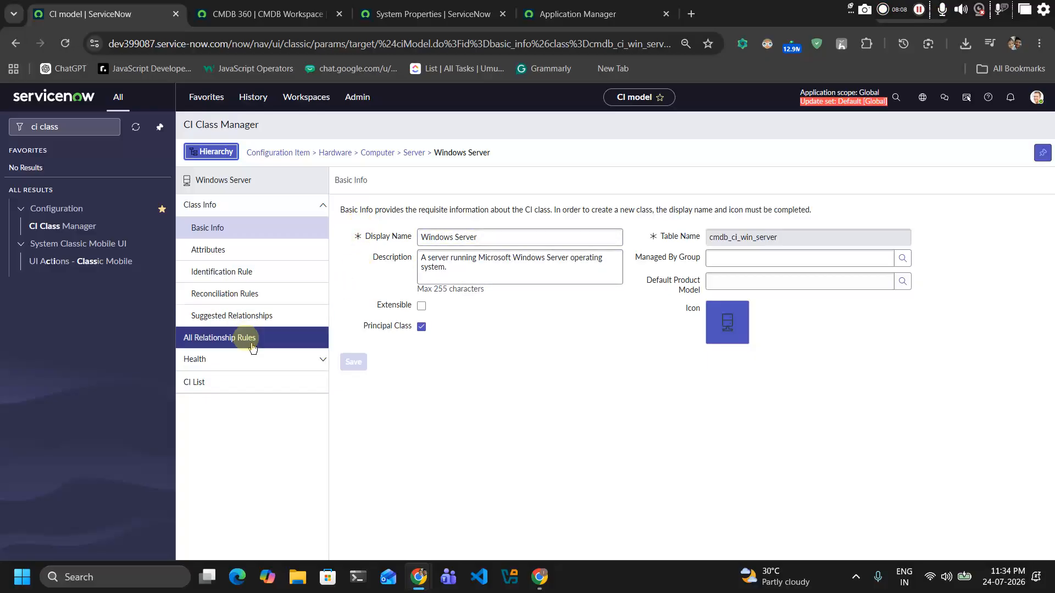
Step: Open the SAP LoadBal01 record from the Windows Server CI list in a new tab, and reload it to check its related links
click(257, 379)
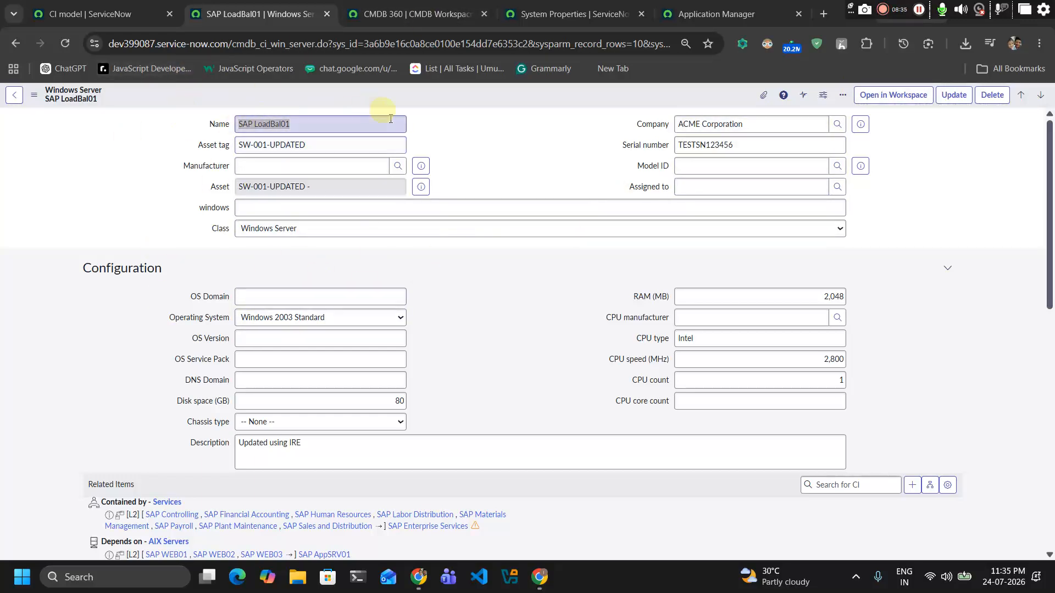
click(377, 130)
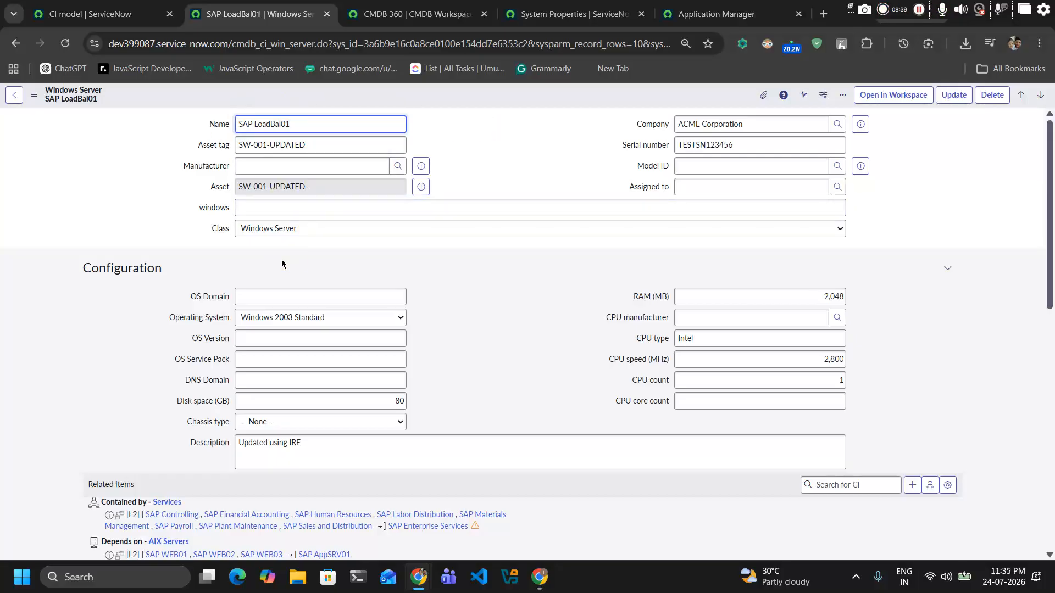
scroll(396, 337, down, 3)
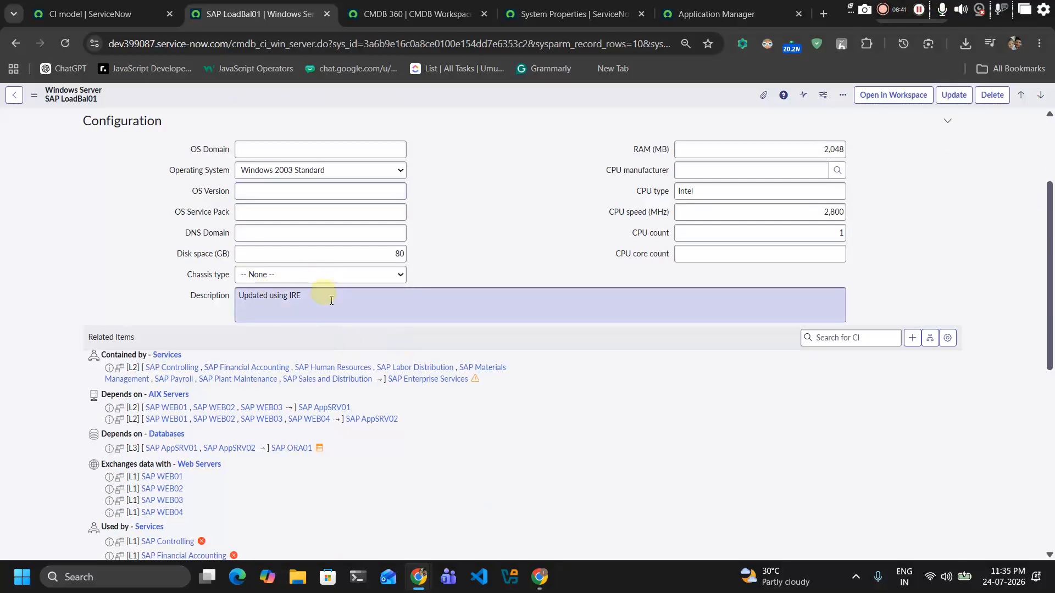
scroll(228, 332, down, 2)
scroll(229, 334, down, 5)
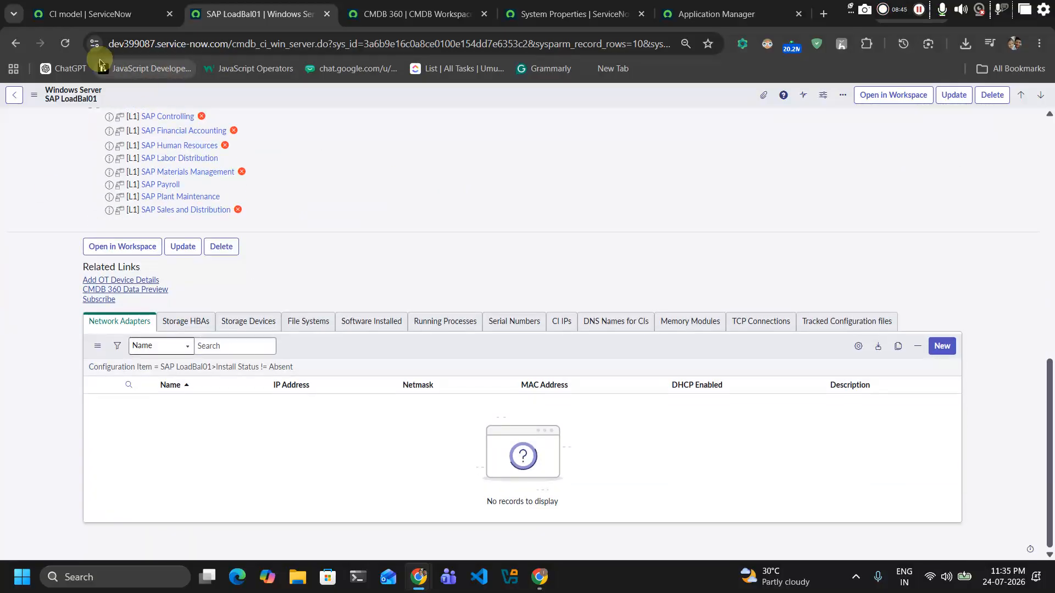
click(74, 48)
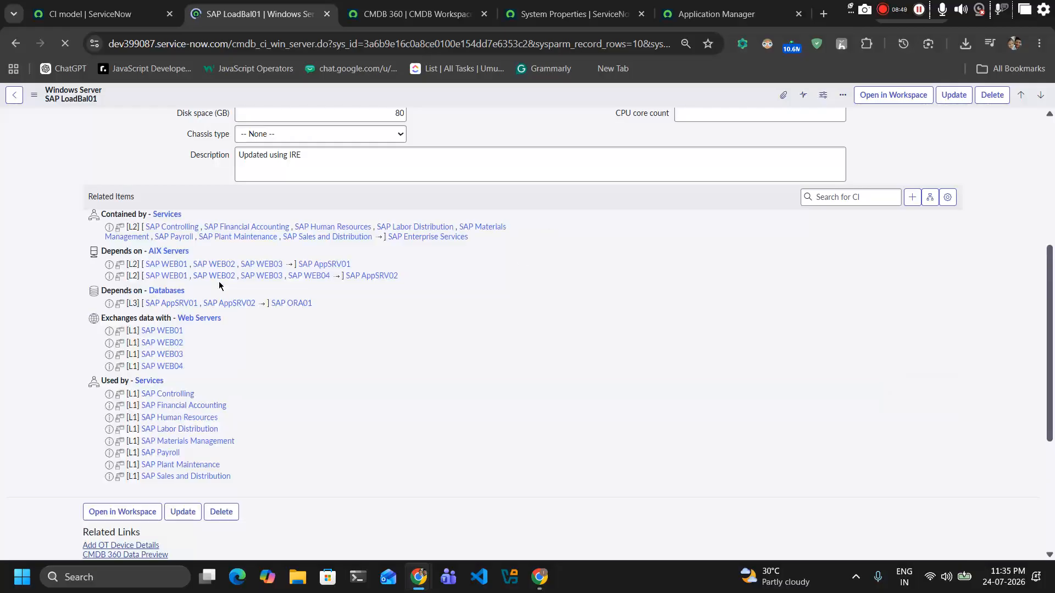
scroll(130, 372, down, 1)
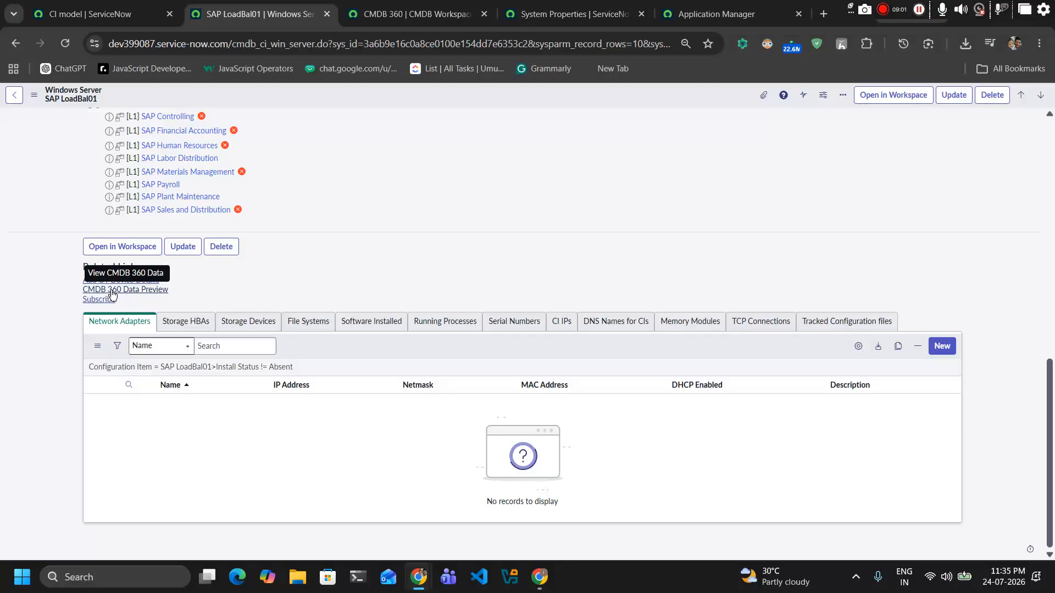
Step: Recheck the multisource_enabled system property and the installed ITOM plugins in their open tabs, and return to the SAP LoadBal01 record
click(439, 9)
click(533, 4)
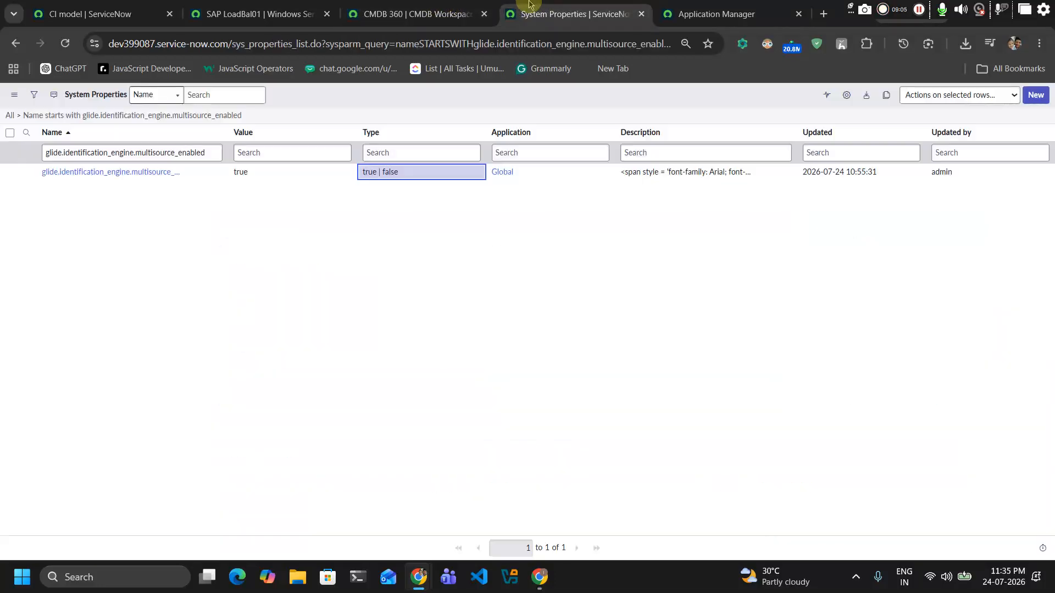
click(677, 7)
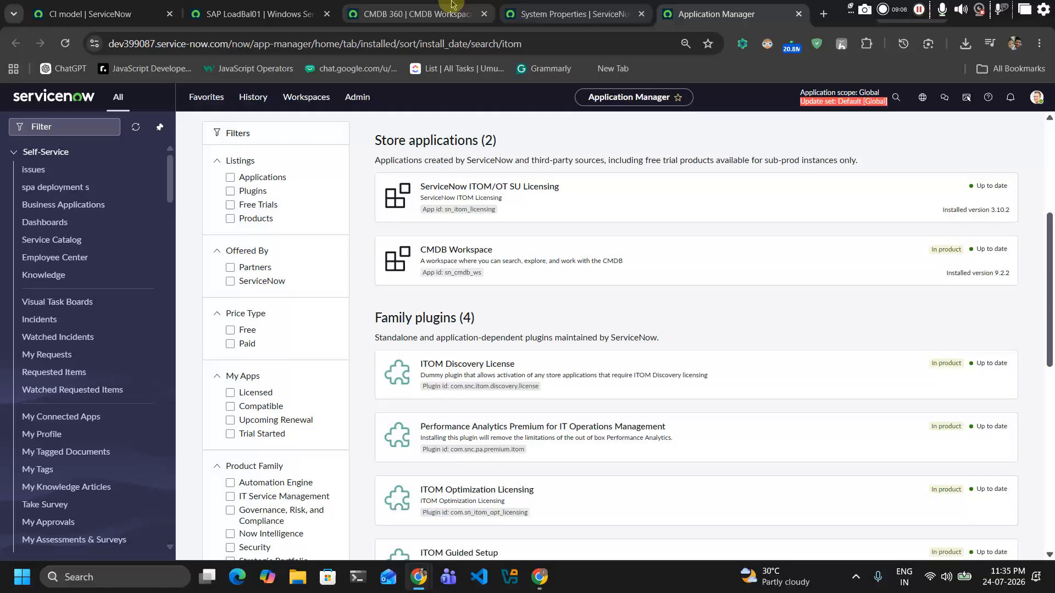
click(277, 7)
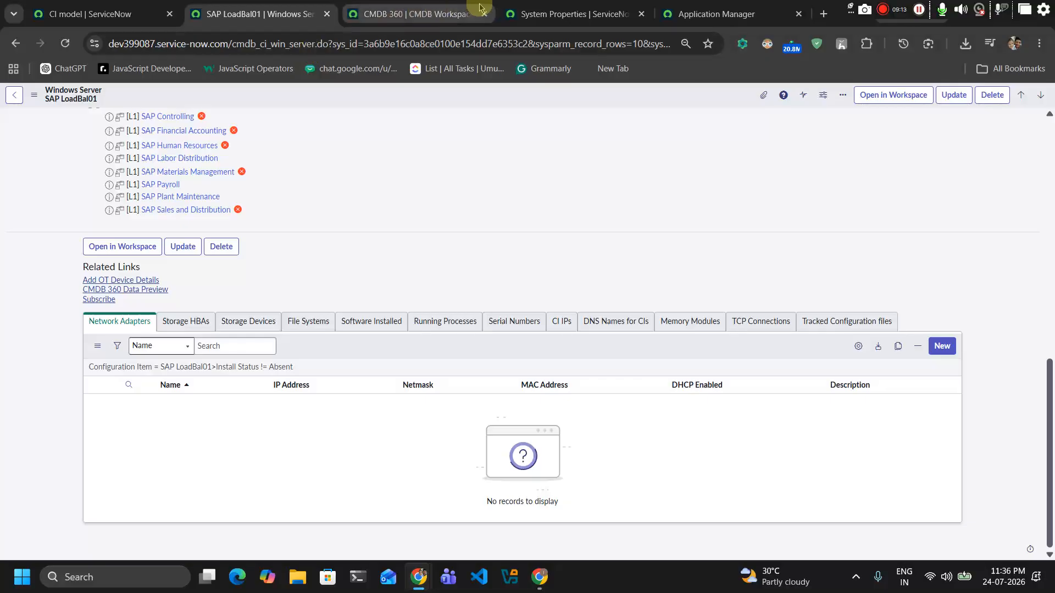
click(576, 16)
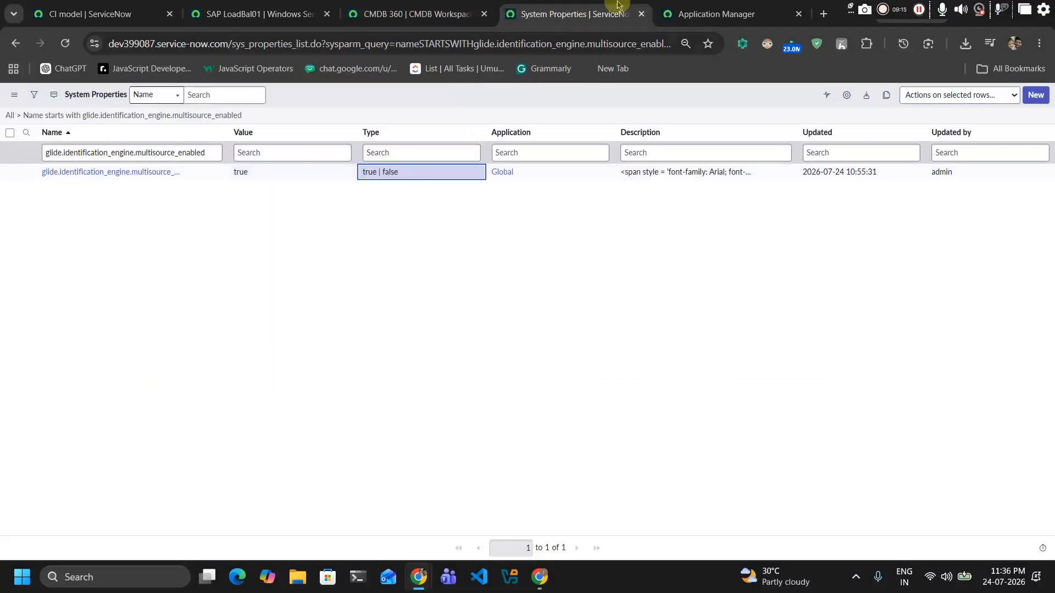
click(689, 4)
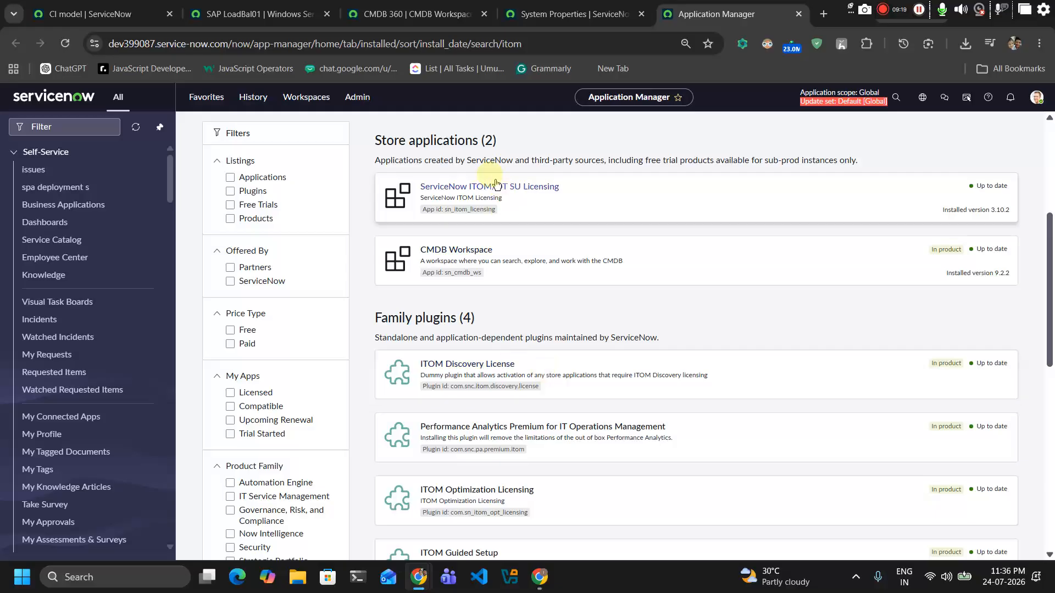
click(331, 4)
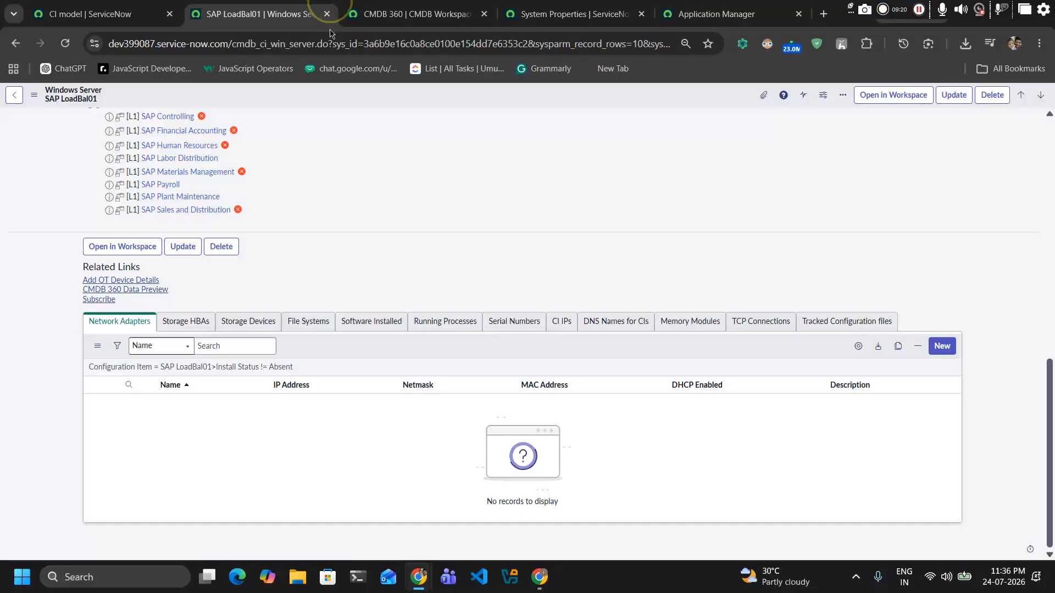
Step: Open the CMDB 360 Data Preview of SAP LoadBal01 and look through the first two pages of attribute values
click(131, 290)
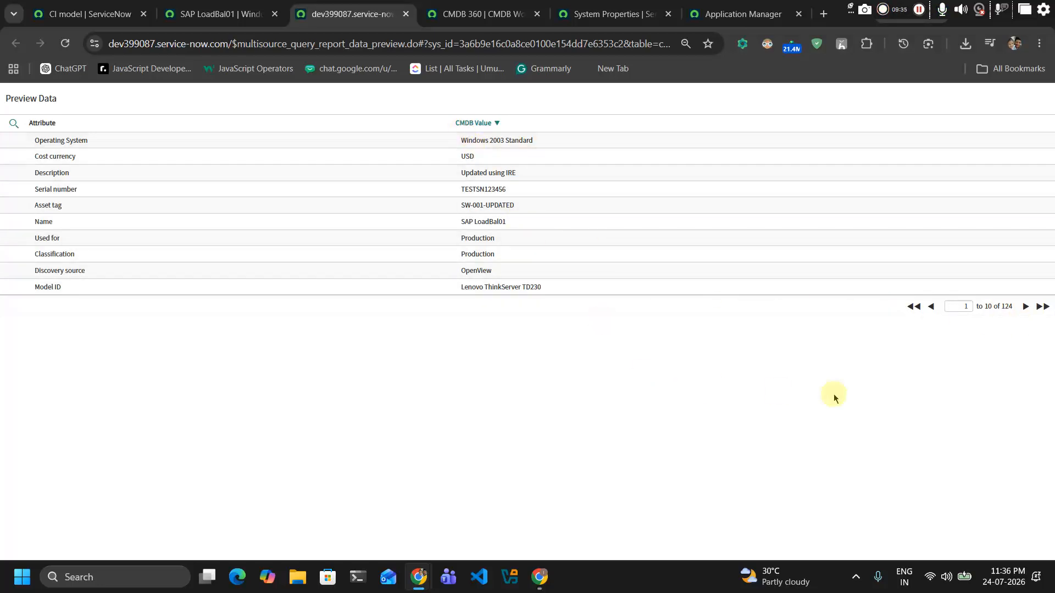
click(1025, 308)
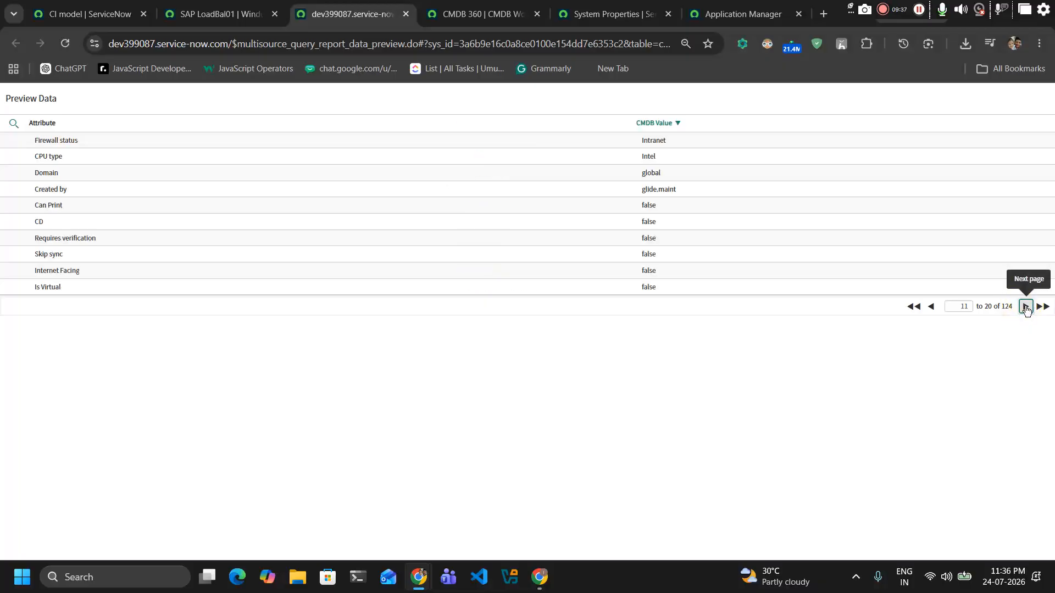
click(929, 308)
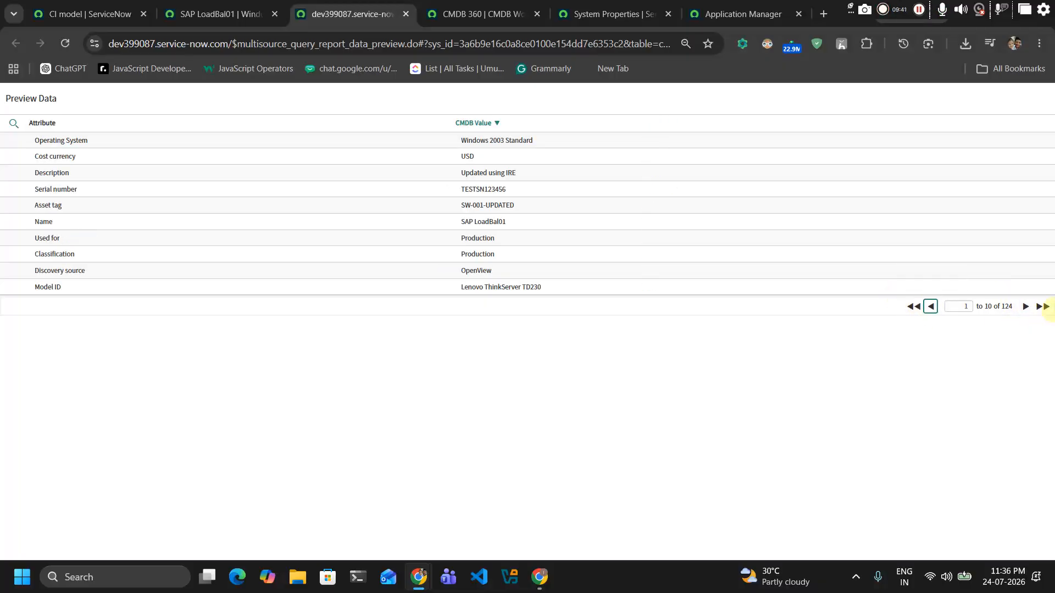
Step: Browse the SAP LoadBal01 preview attributes through rows 61 to 70, and return to the first page
click(1026, 308)
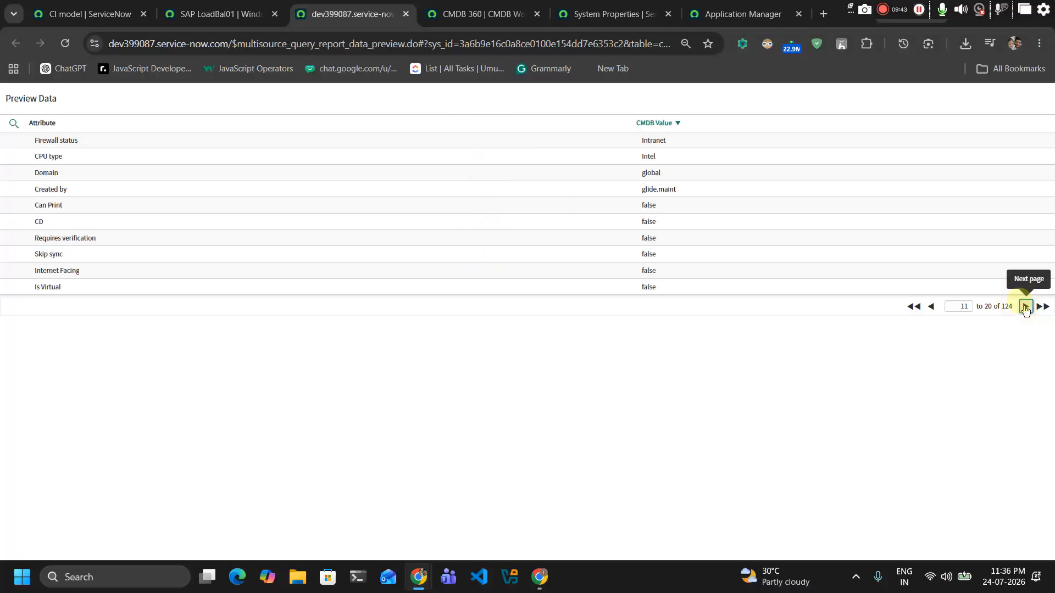
click(1026, 308)
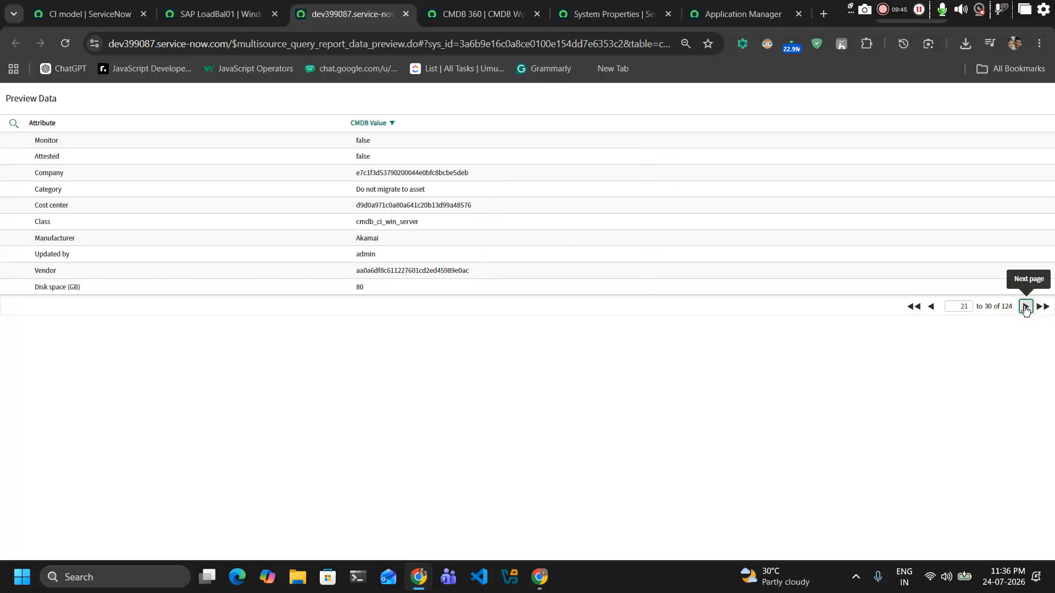
click(1025, 308)
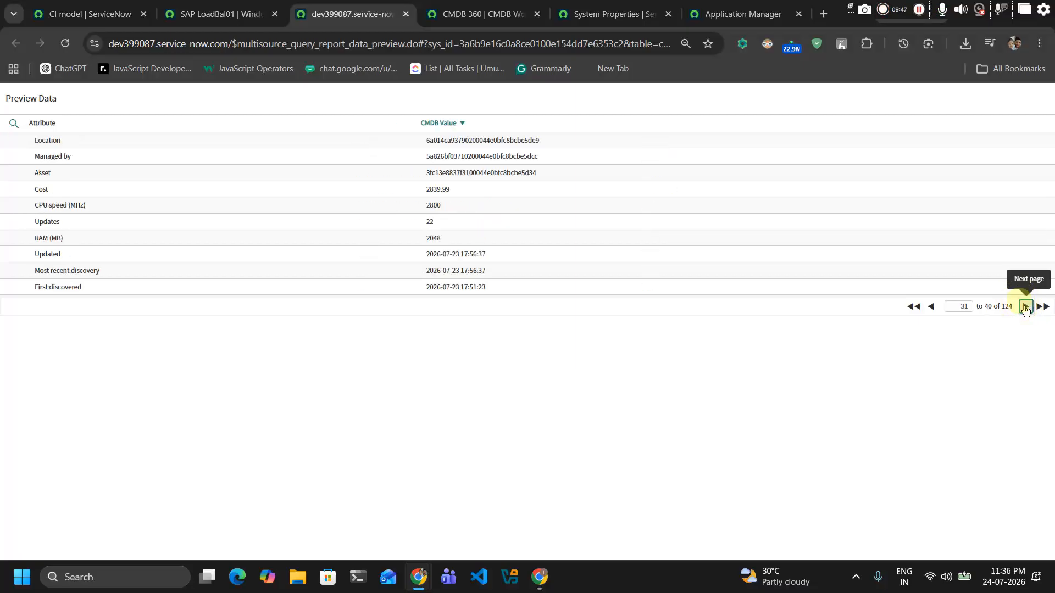
click(1025, 308)
click(1025, 308)
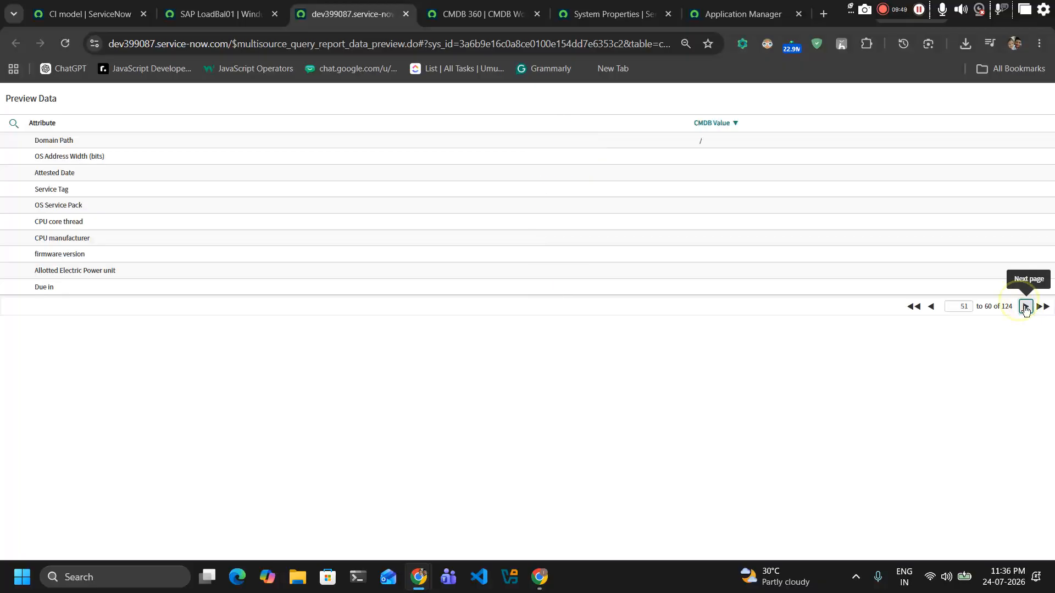
click(1025, 308)
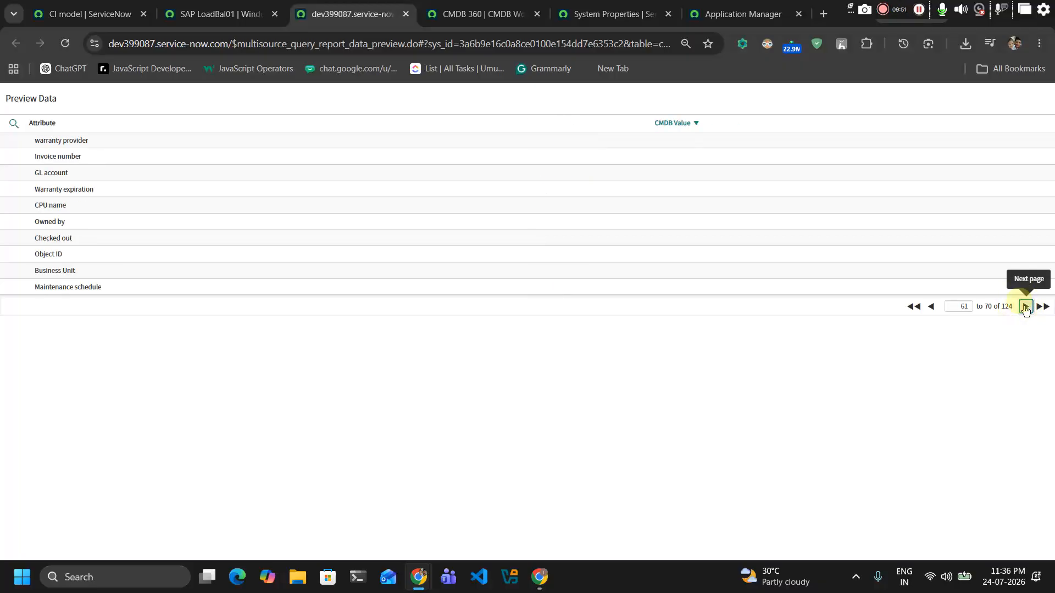
click(930, 307)
click(930, 306)
click(930, 307)
click(930, 306)
click(930, 306)
click(930, 307)
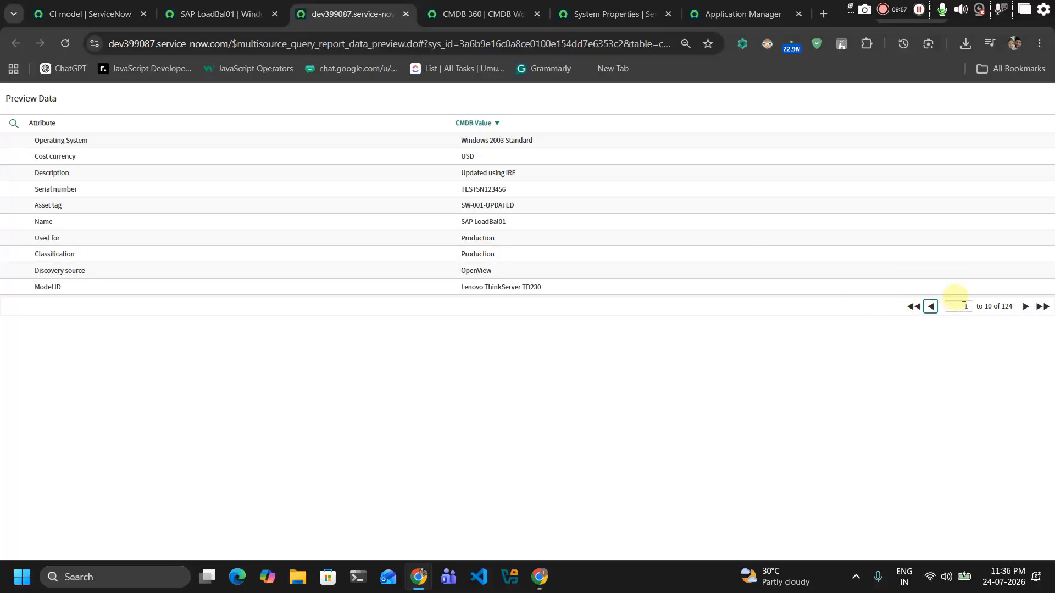
Step: Review the preview's CMDB values again through rows 51 to 60, and go back to the first ten attributes
click(1025, 307)
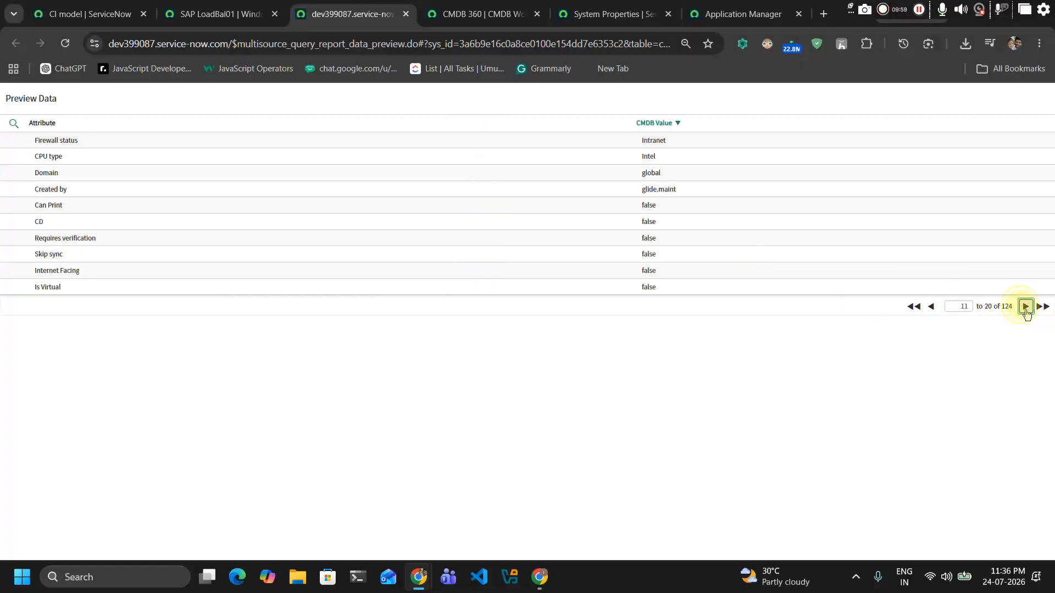
click(1025, 306)
click(1025, 307)
click(1025, 307)
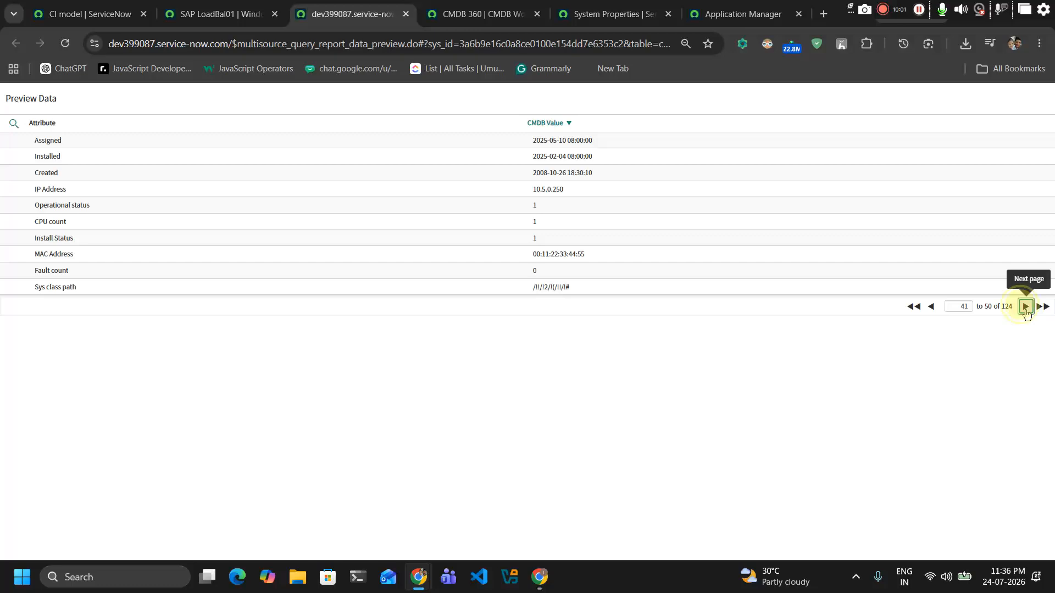
click(1025, 307)
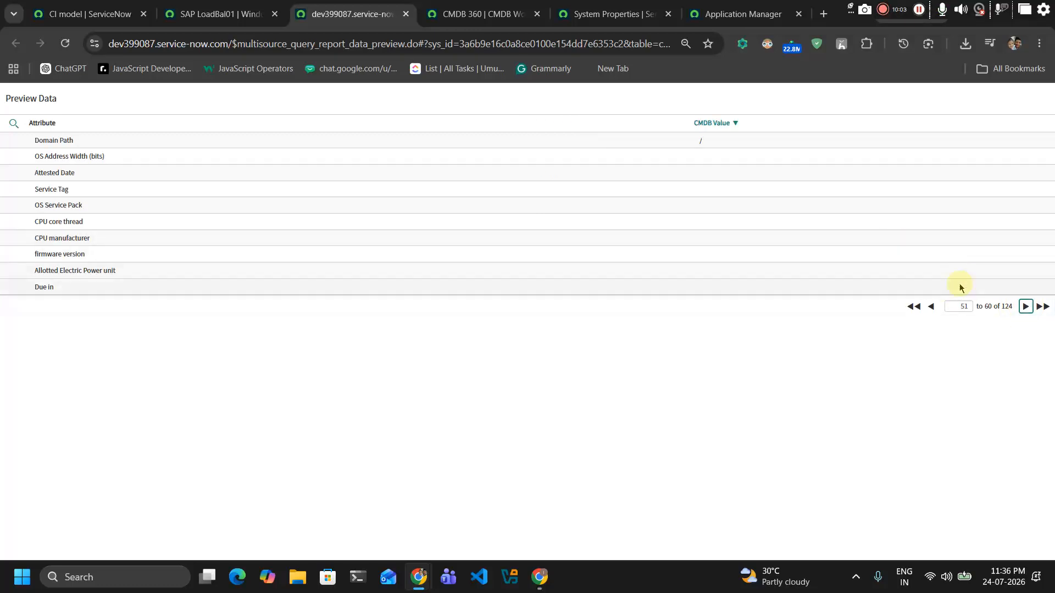
click(930, 307)
click(930, 307)
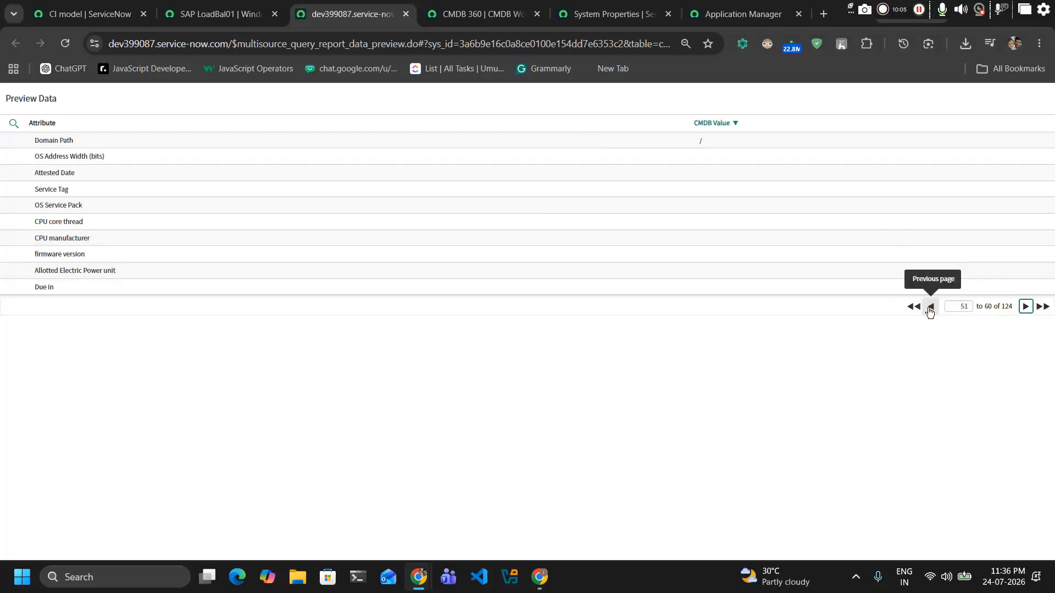
click(930, 307)
click(930, 306)
click(930, 307)
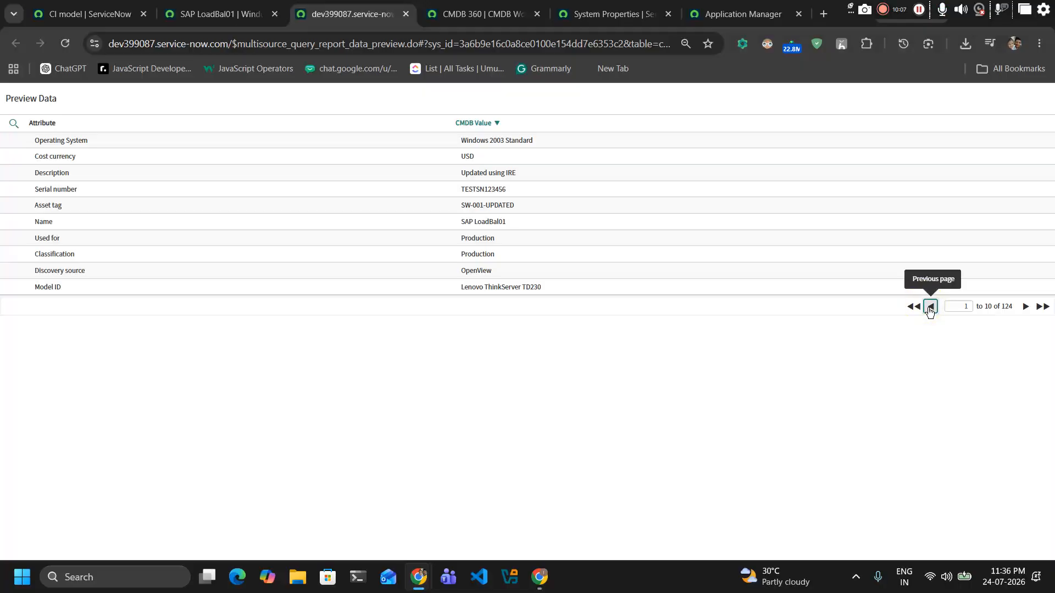
Step: Look further through the preview attributes, up to rows 81 to 90
click(1025, 307)
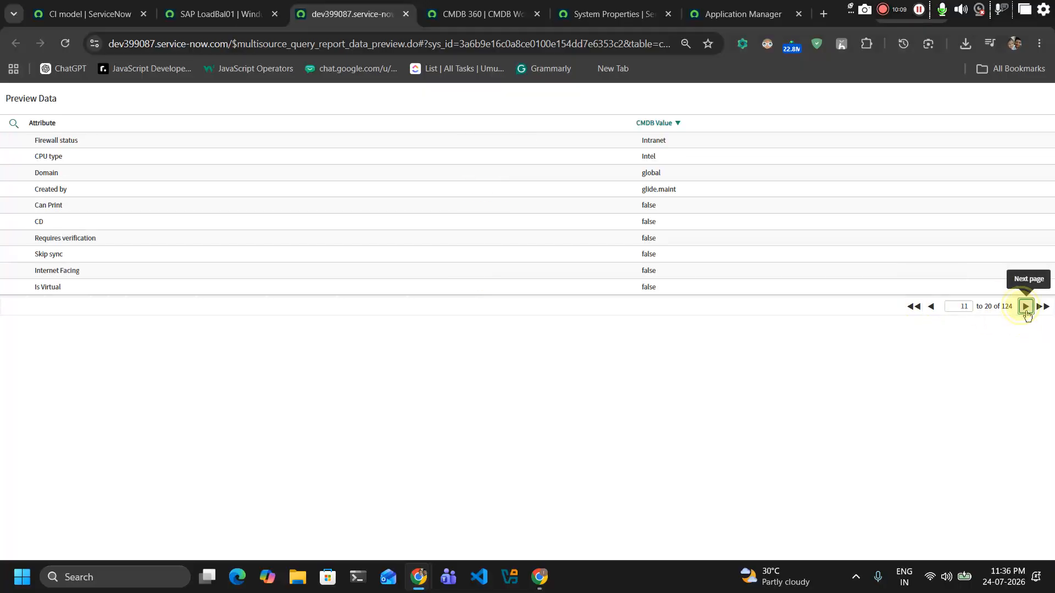
click(1025, 306)
click(1025, 306)
click(1025, 307)
click(1025, 307)
click(1025, 306)
click(1025, 307)
click(1026, 307)
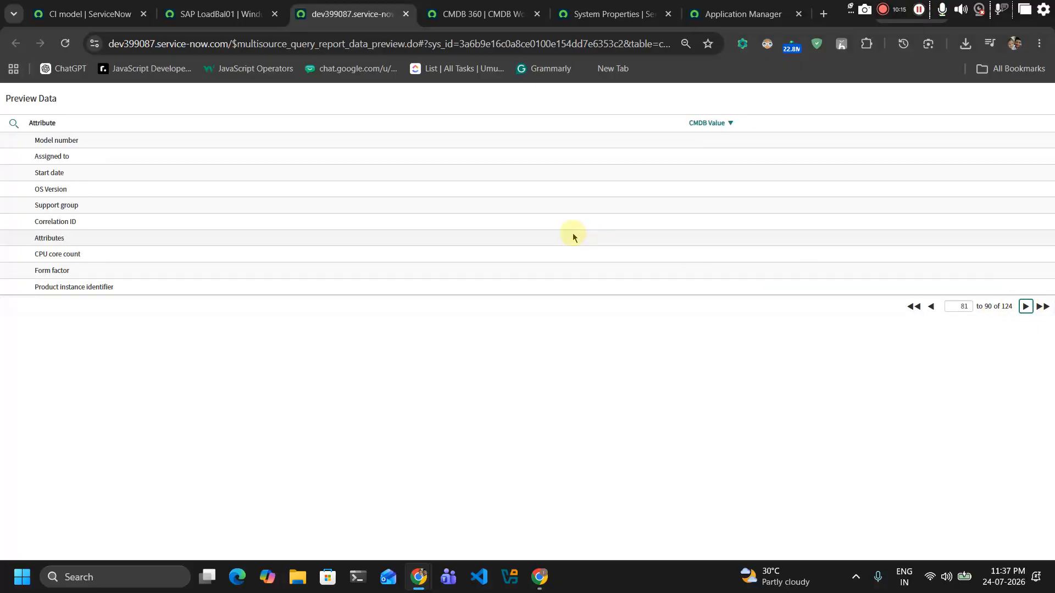
Step: Check the SAP LoadBal01 record's form fields, and return to the first page of its data preview
click(220, 14)
scroll(356, 255, up, 10)
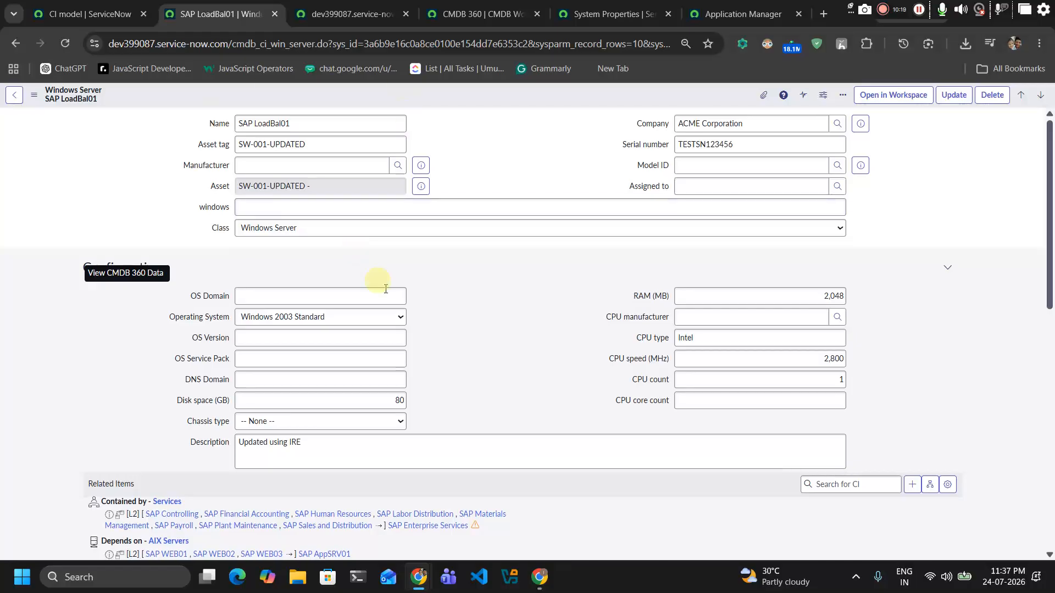
click(364, 6)
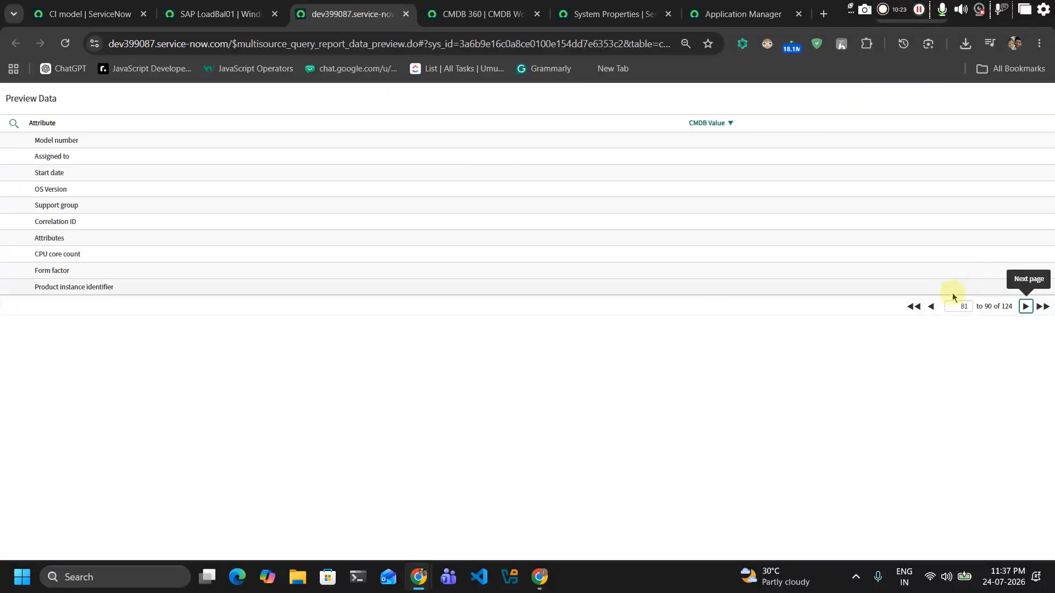
click(931, 306)
click(931, 306)
click(930, 306)
click(931, 306)
click(931, 306)
click(930, 306)
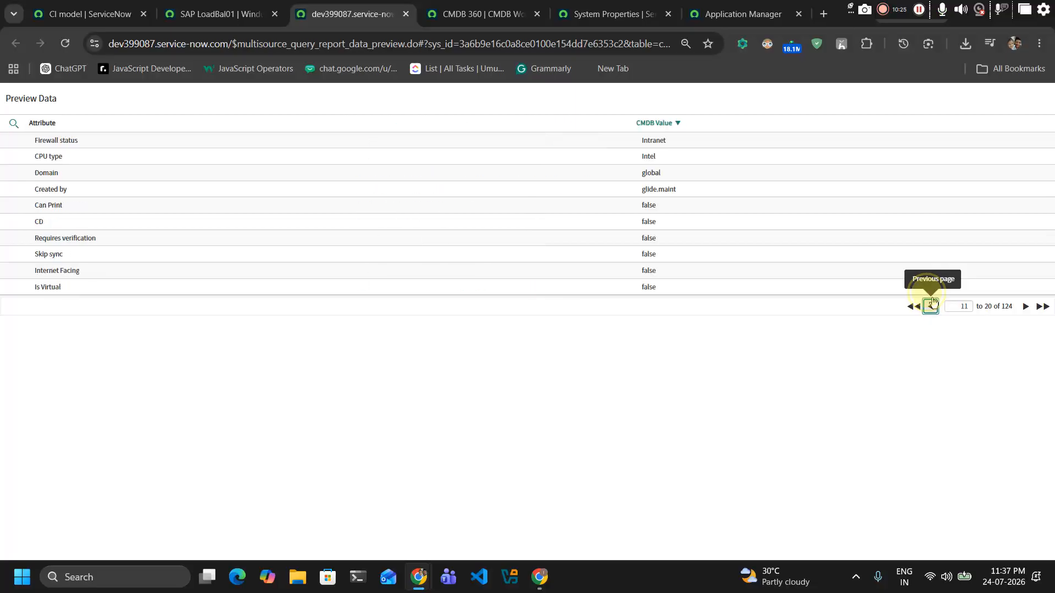
click(930, 306)
click(930, 306)
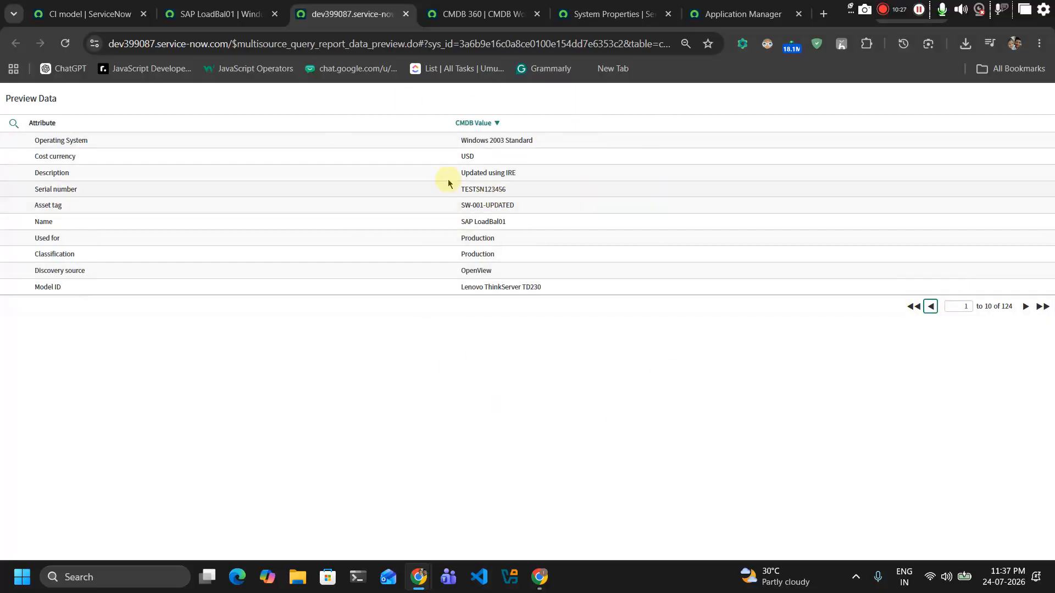
Step: Return to the SAP LoadBal01 record and examine its related links, related items and Name field
click(258, 9)
scroll(308, 352, down, 12)
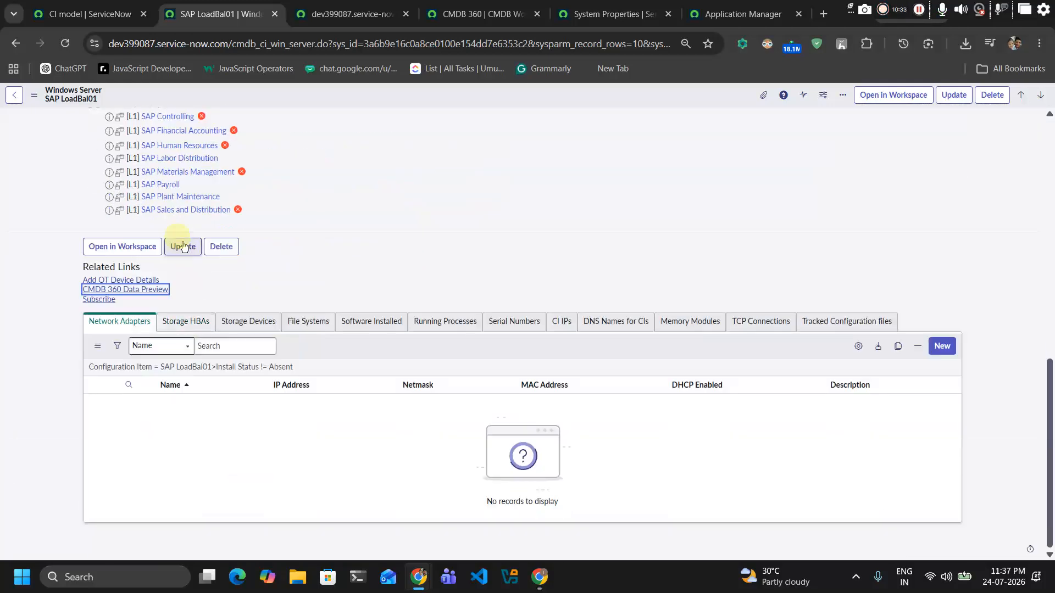
click(200, 278)
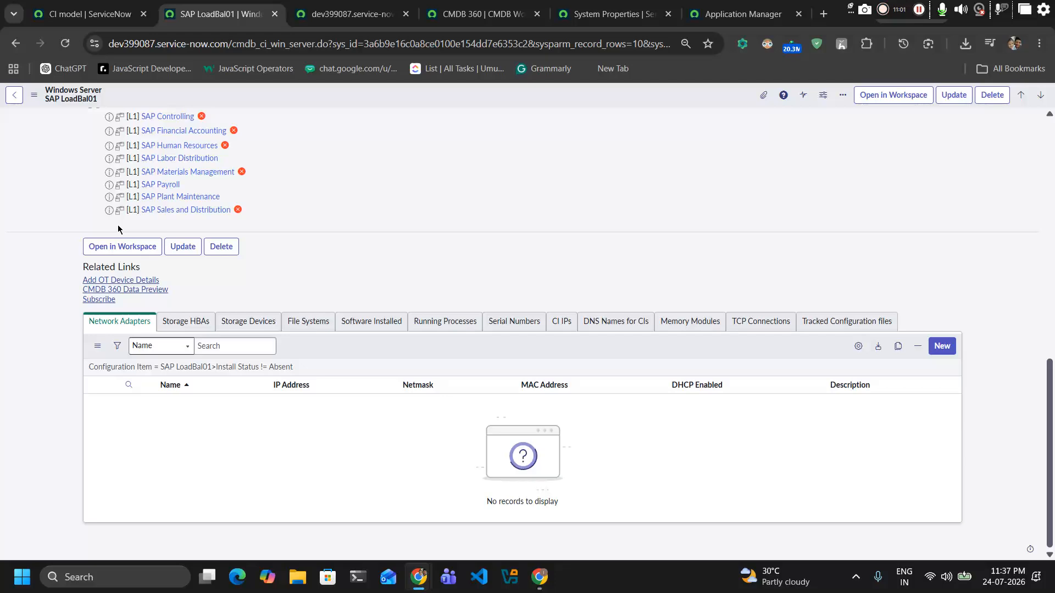
scroll(312, 214, up, 3)
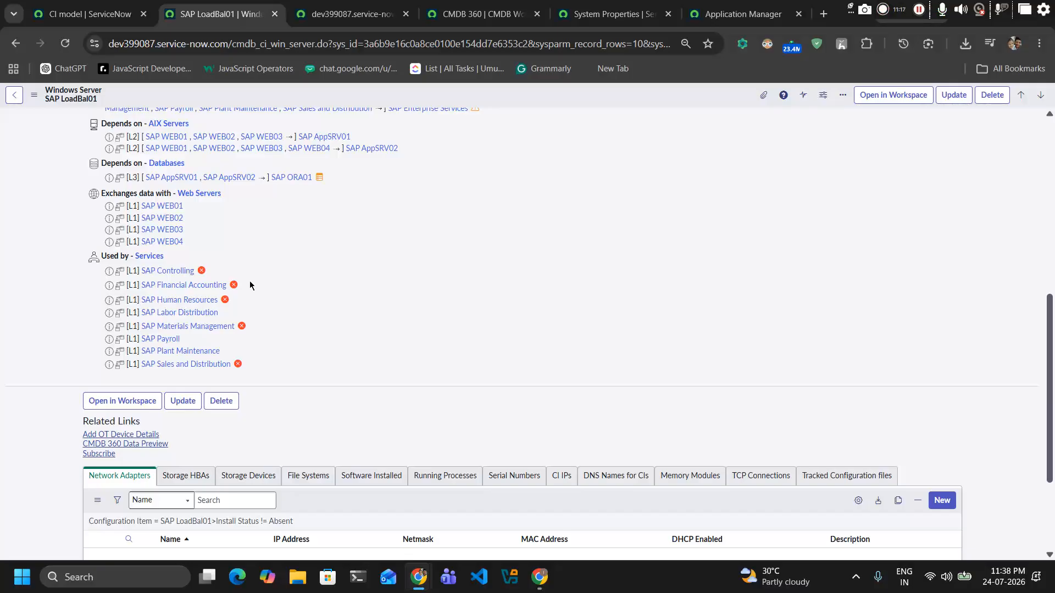
key(Home)
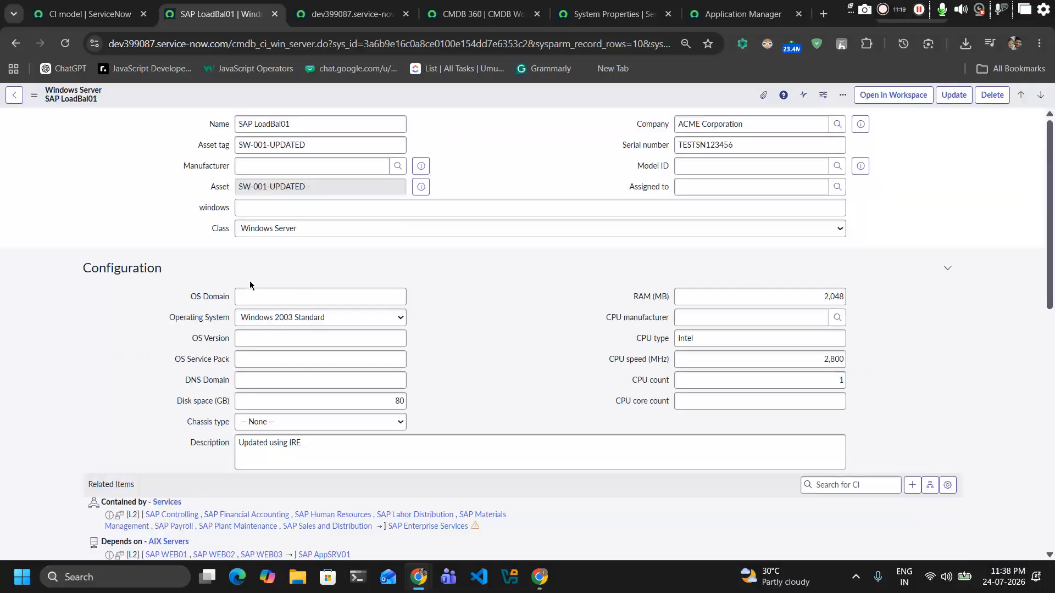
click(306, 127)
drag(306, 127, 214, 126)
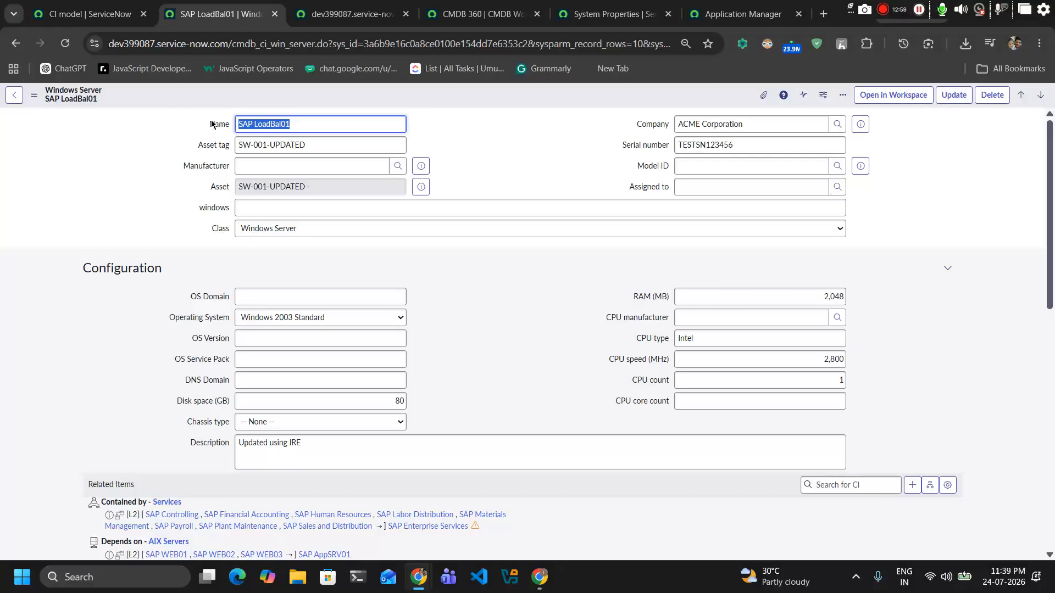
Step: Open the Windows Server class's reconciliation rules in CI Class Manager, preview the rule priorities per attribute, and close the preview
click(115, 4)
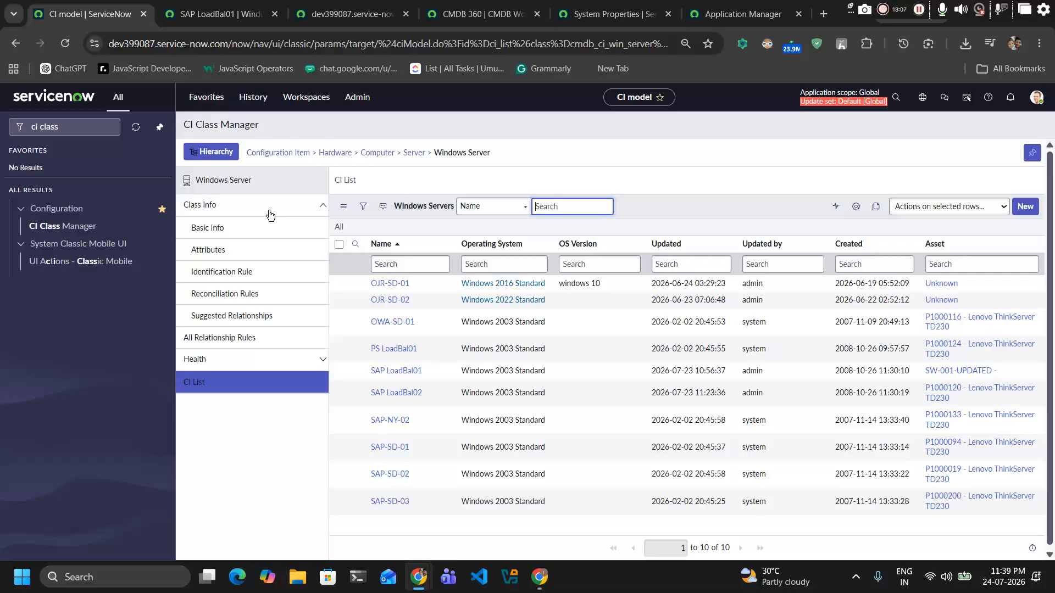
scroll(278, 259, down, 1)
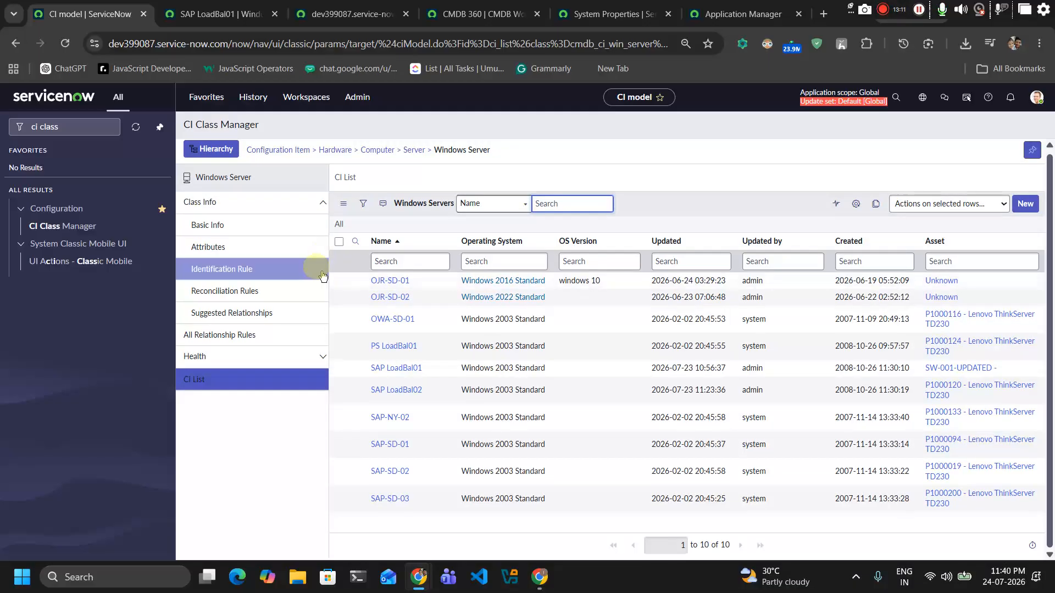
click(258, 296)
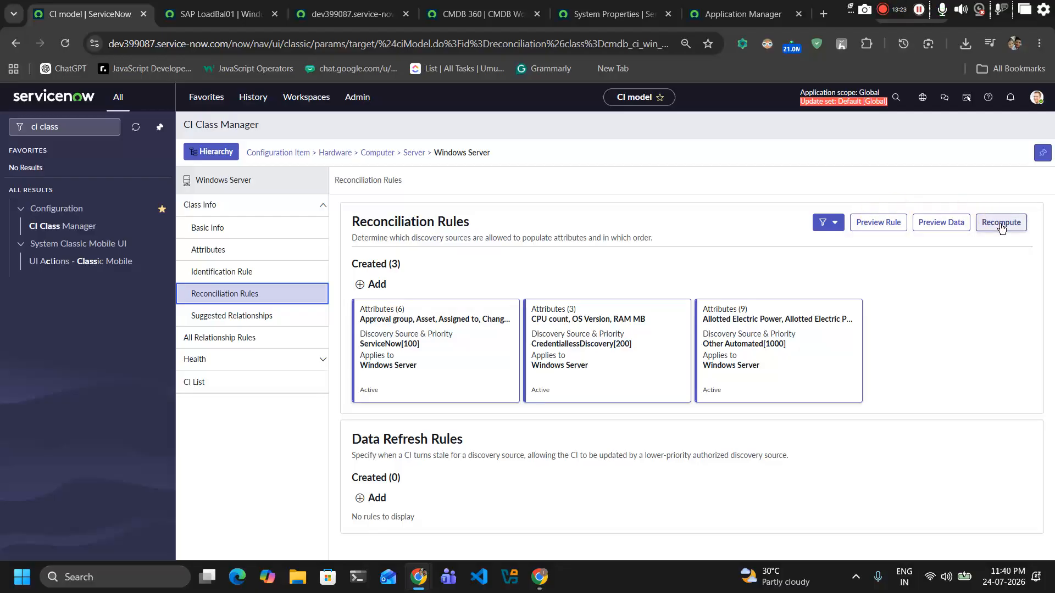
click(869, 230)
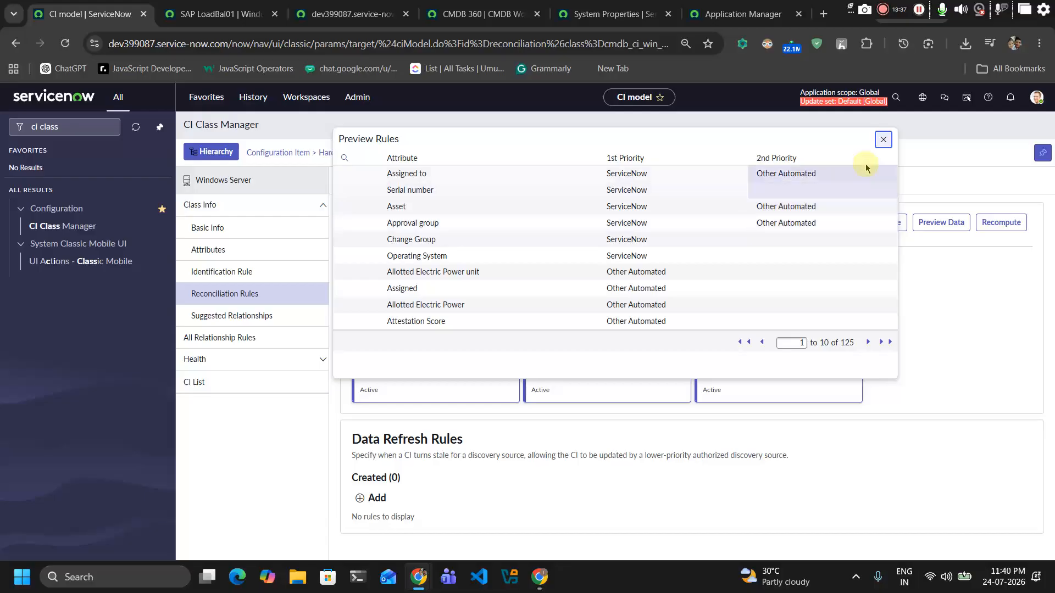
click(885, 139)
Step: Preview the reconciliation data for the Windows Server CIs OJR-SD-02, OWA-SD-01, PS LoadBal01 and SAP LoadBal01, and close the preview
click(938, 228)
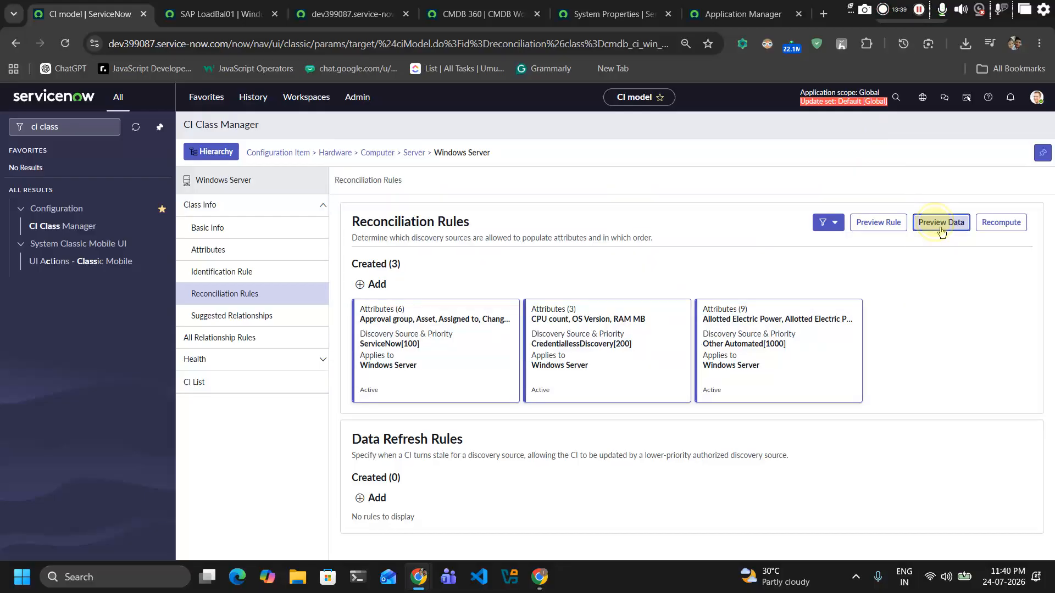
click(618, 264)
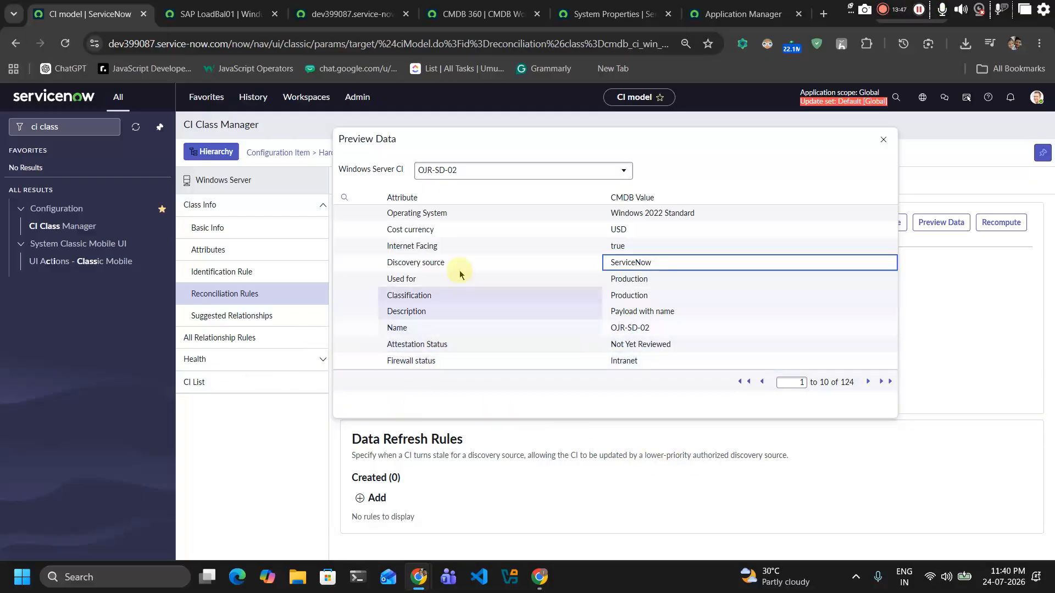
click(470, 170)
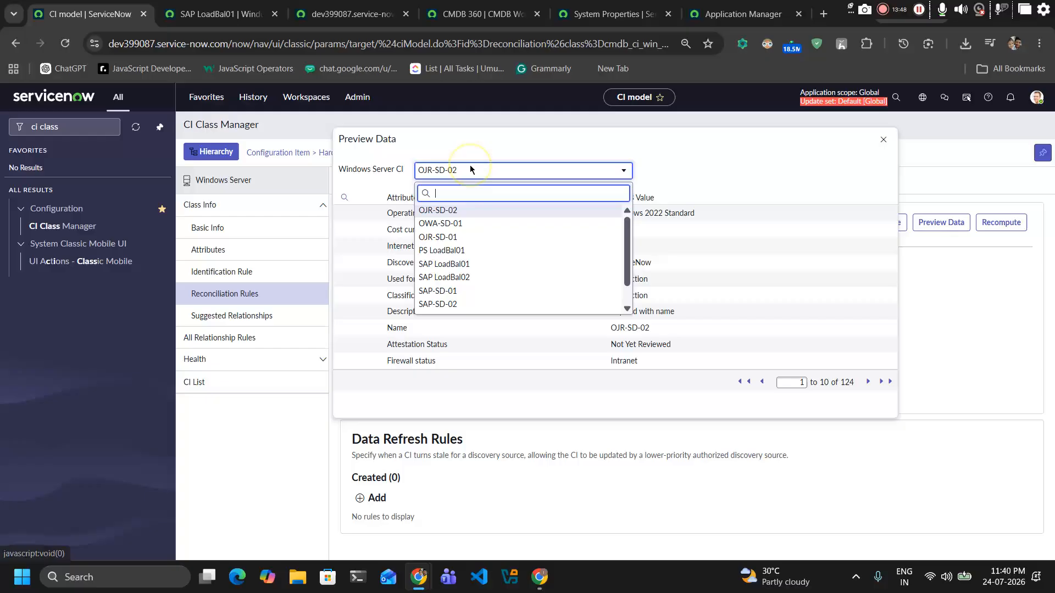
click(459, 222)
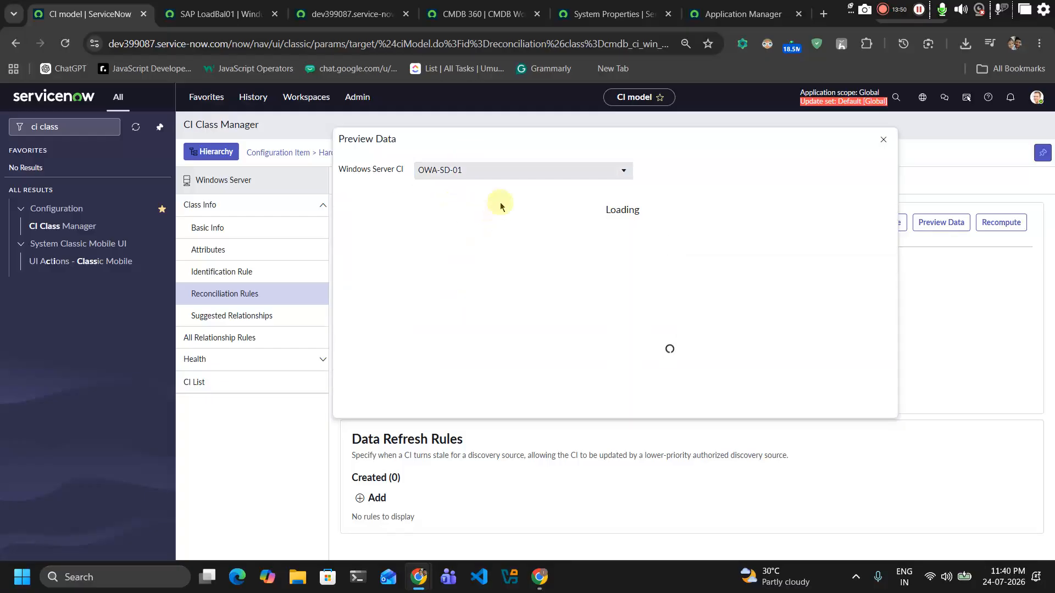
click(476, 170)
click(474, 251)
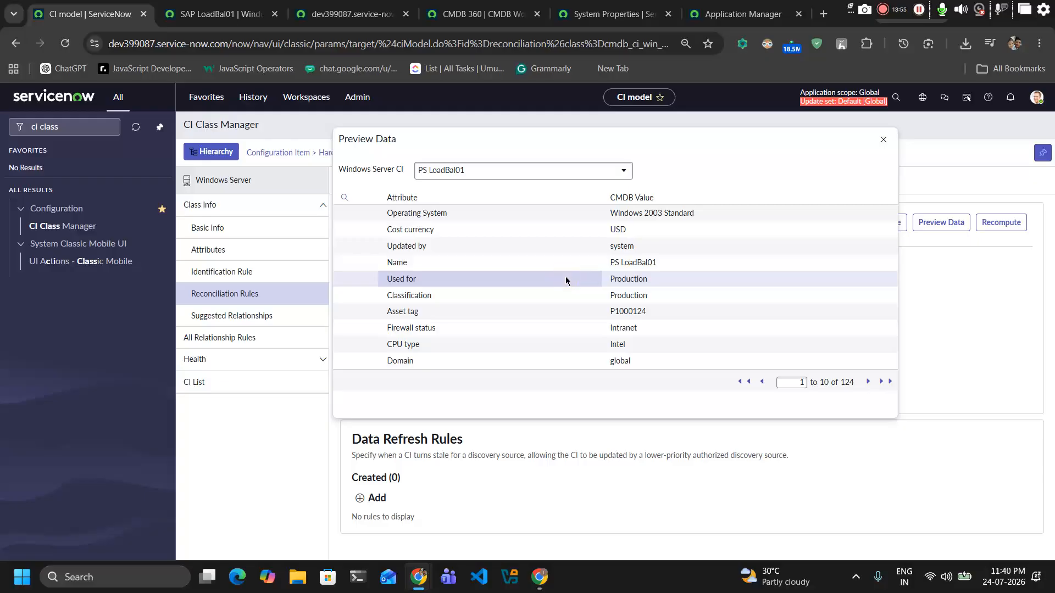
click(502, 171)
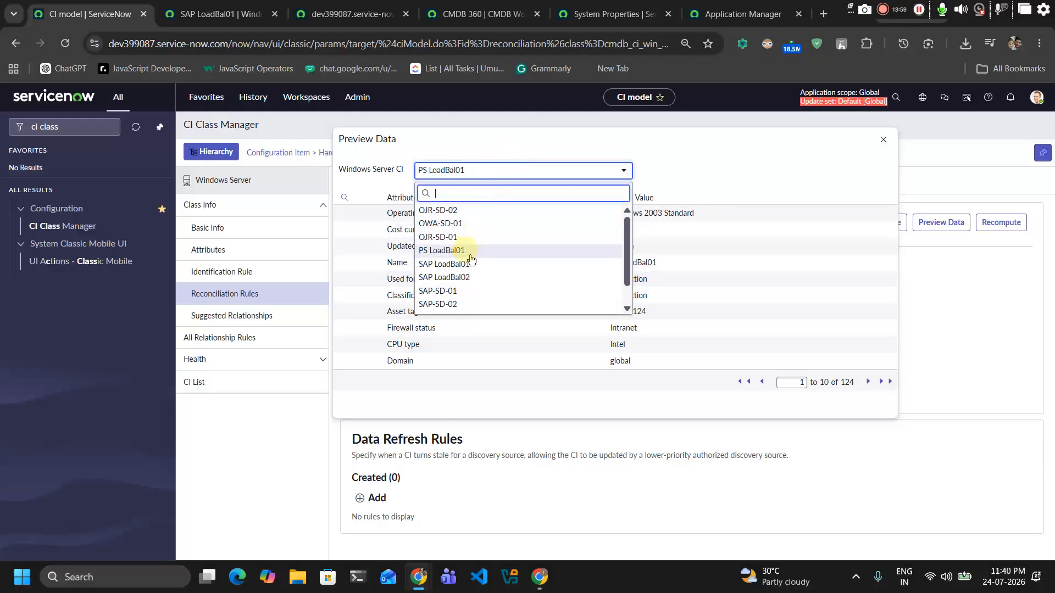
click(467, 264)
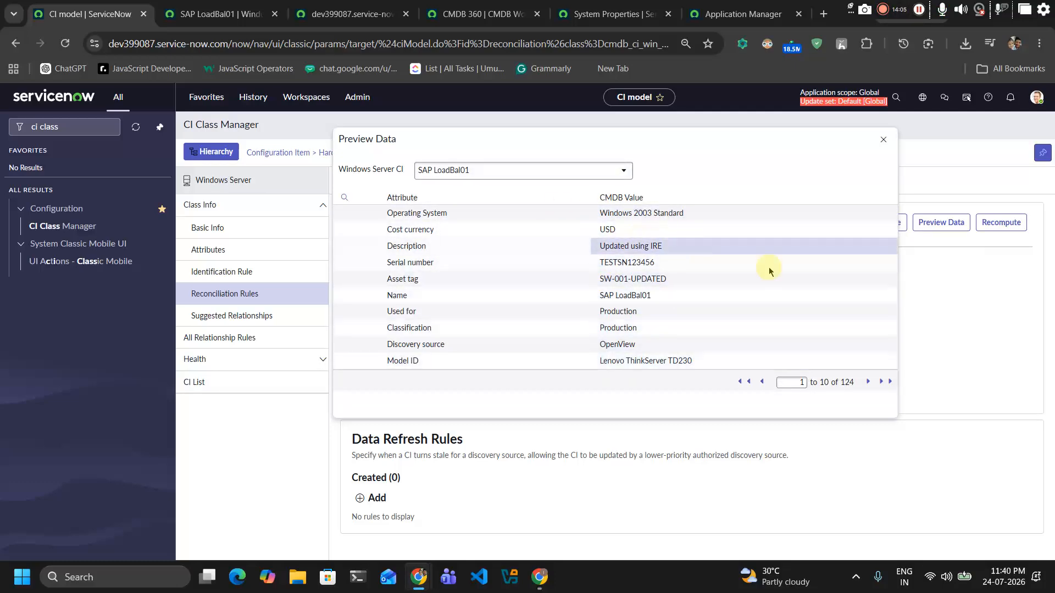
click(882, 141)
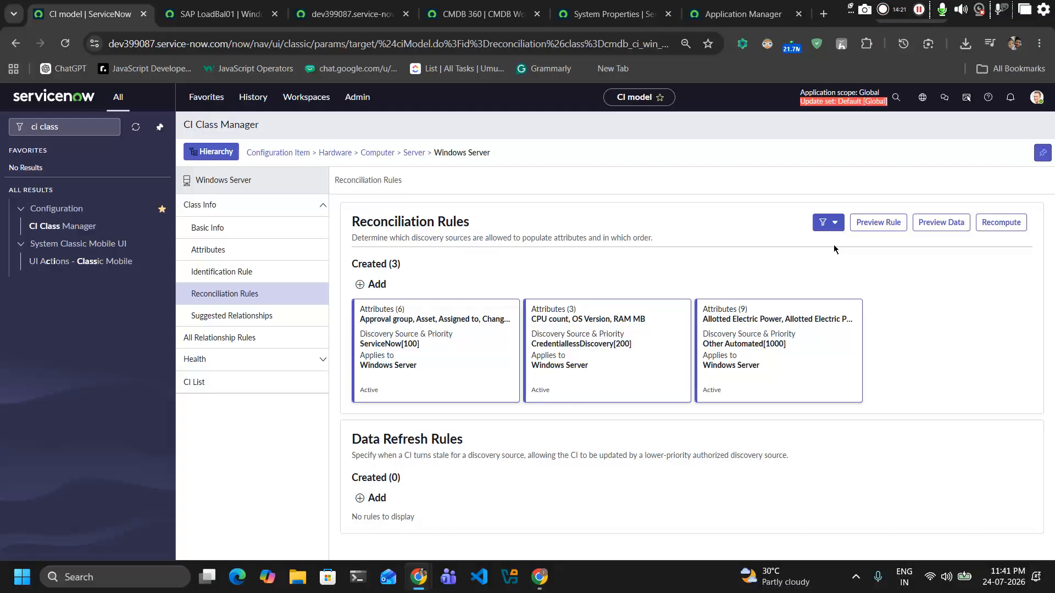
Step: Start a Windows Server recompute with the type that applies updated reconciliation rules, open its review, and return to the parameters
click(994, 226)
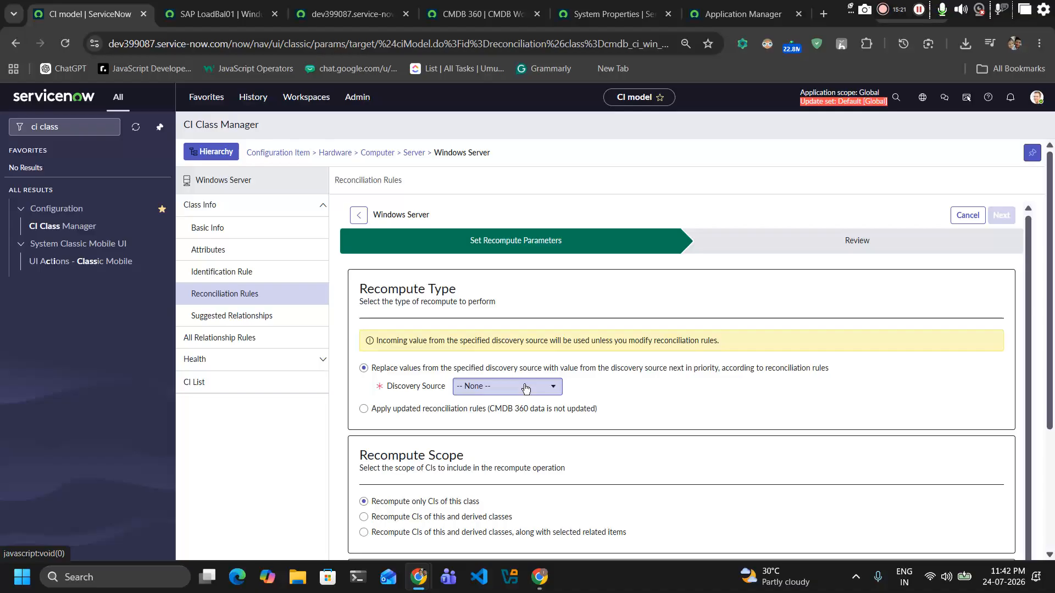
click(458, 414)
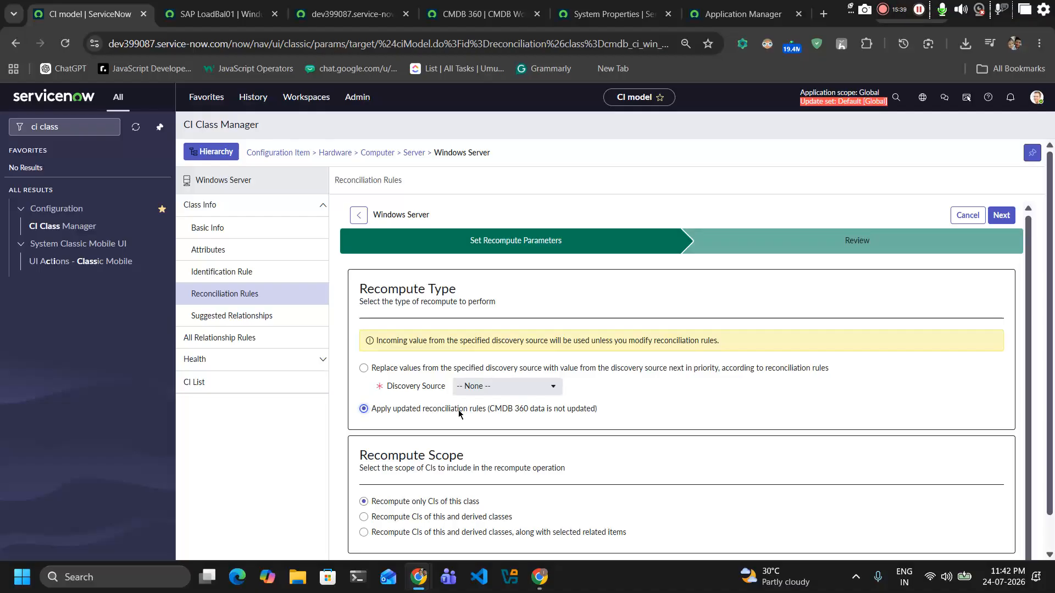
click(864, 242)
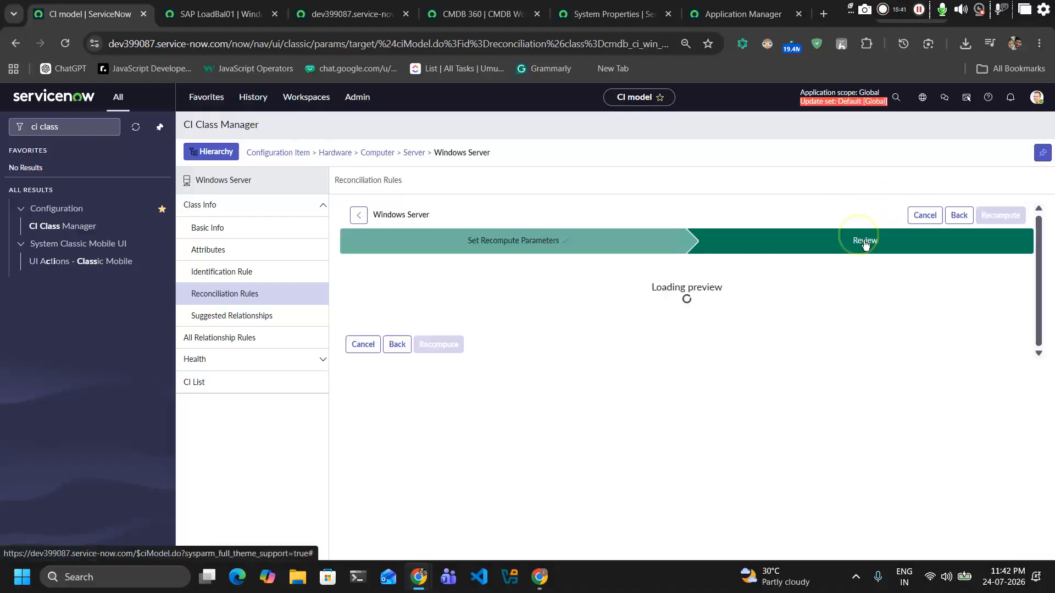
click(538, 235)
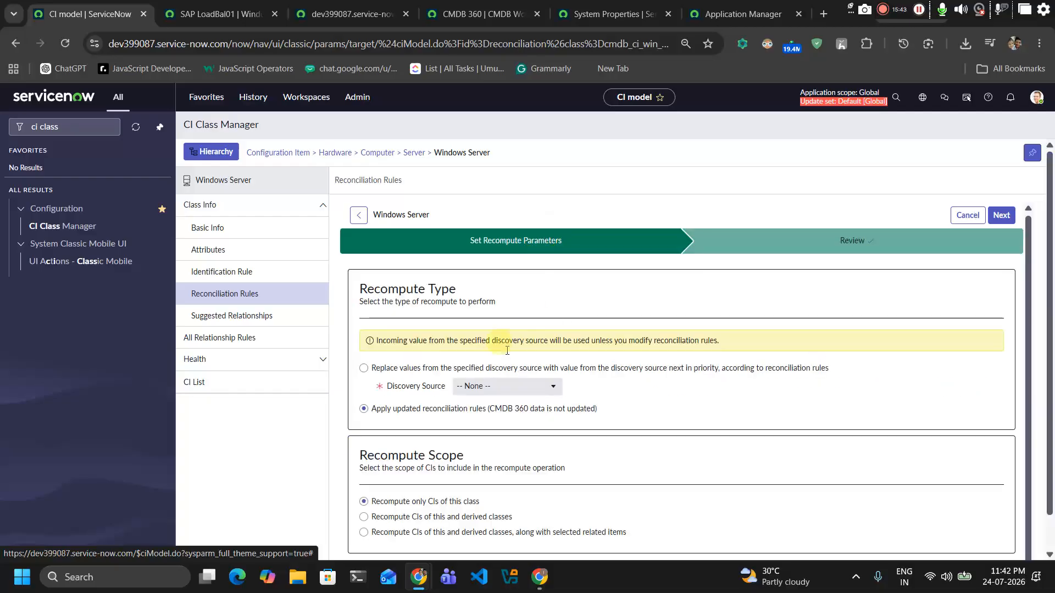
Step: Try the recompute scope covering derived classes and selected related items, and restore the scope to only CIs of this class
scroll(472, 420, down, 1)
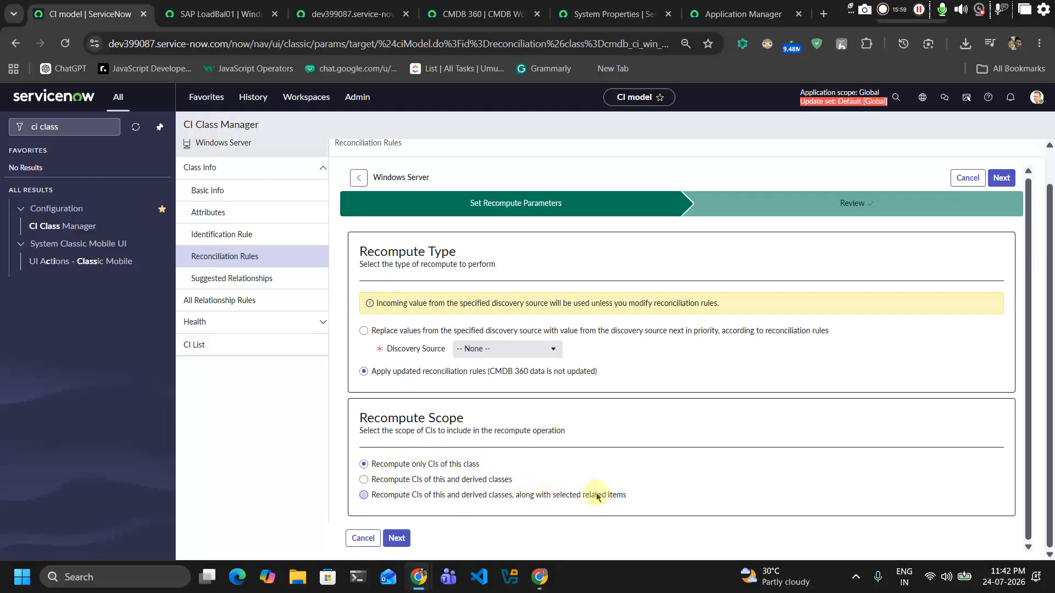
click(539, 496)
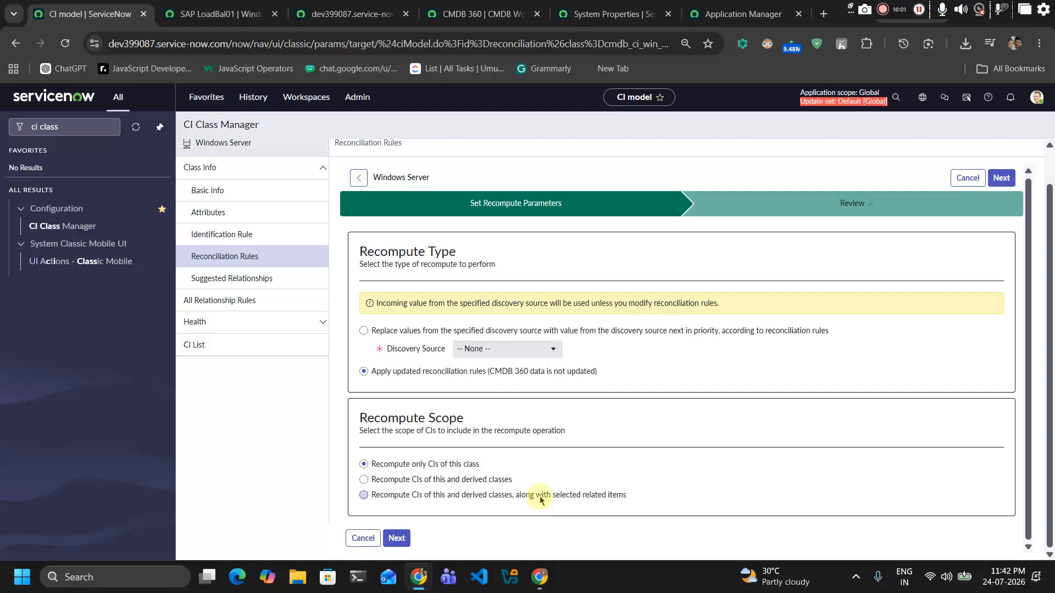
scroll(594, 472, down, 3)
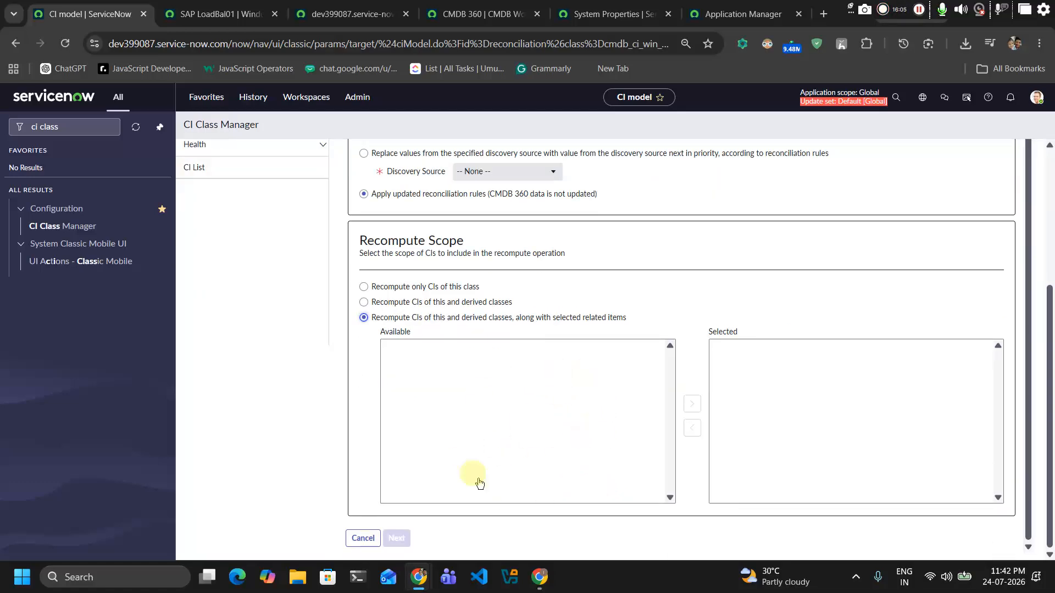
click(446, 287)
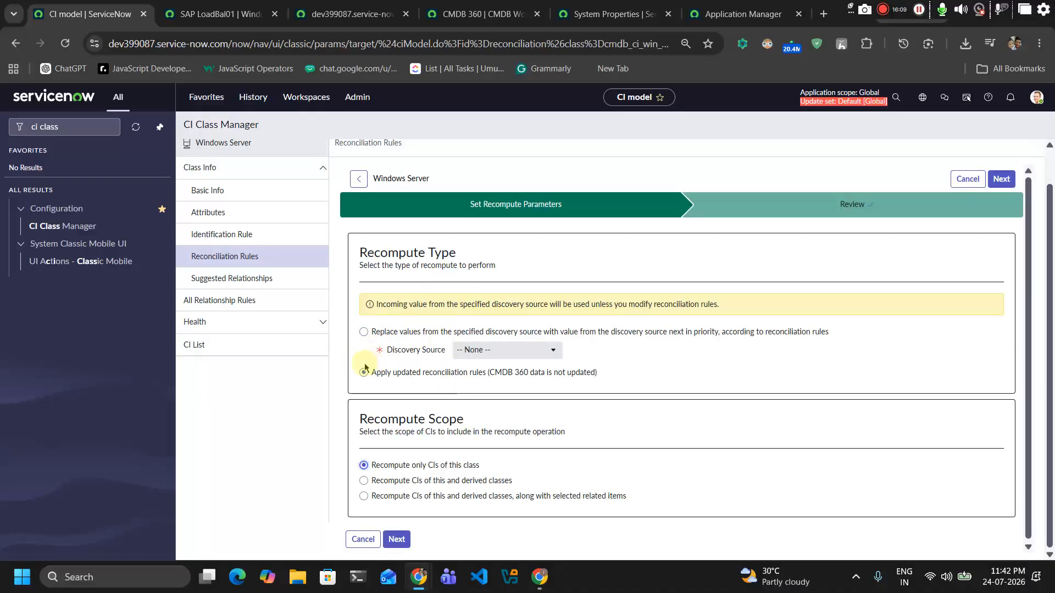
Step: Switch the recompute type to replacing values from a specified discovery source, browse the available sources, and cancel the recompute
click(364, 331)
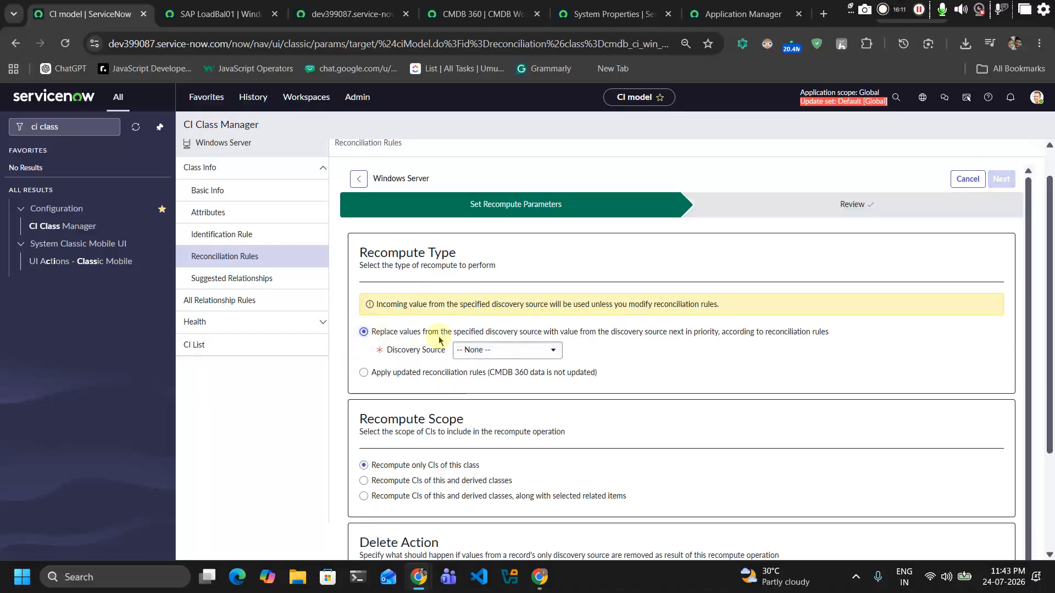
click(495, 351)
scroll(489, 435, down, 5)
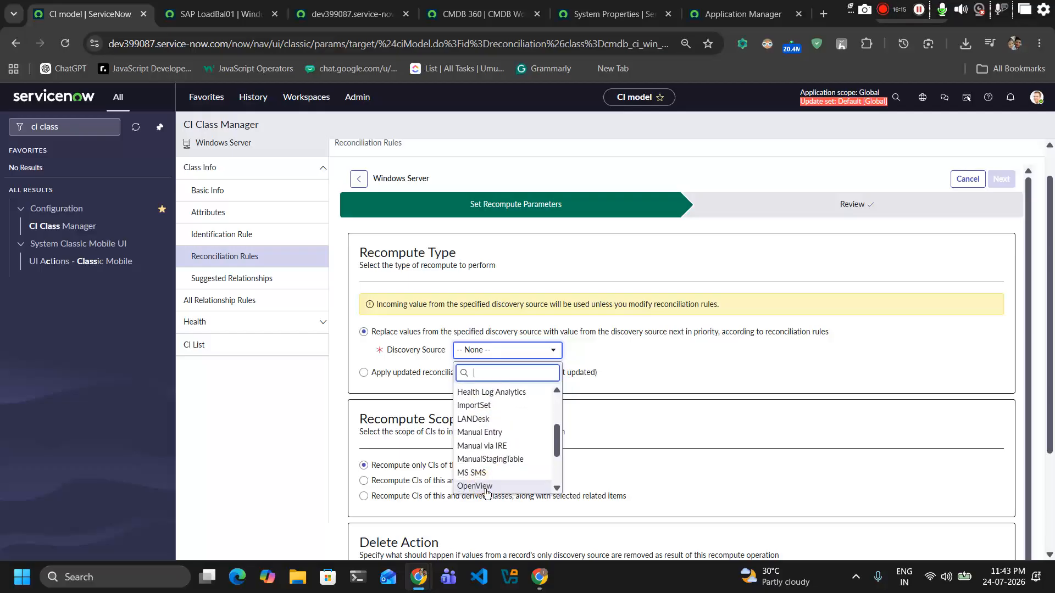
scroll(489, 472, down, 3)
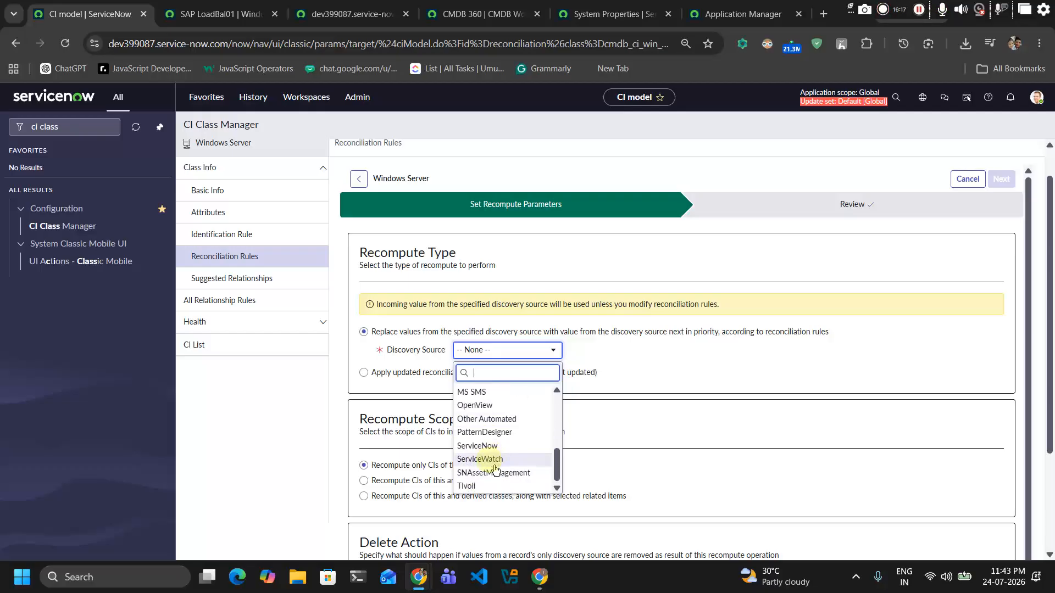
scroll(495, 464, up, 4)
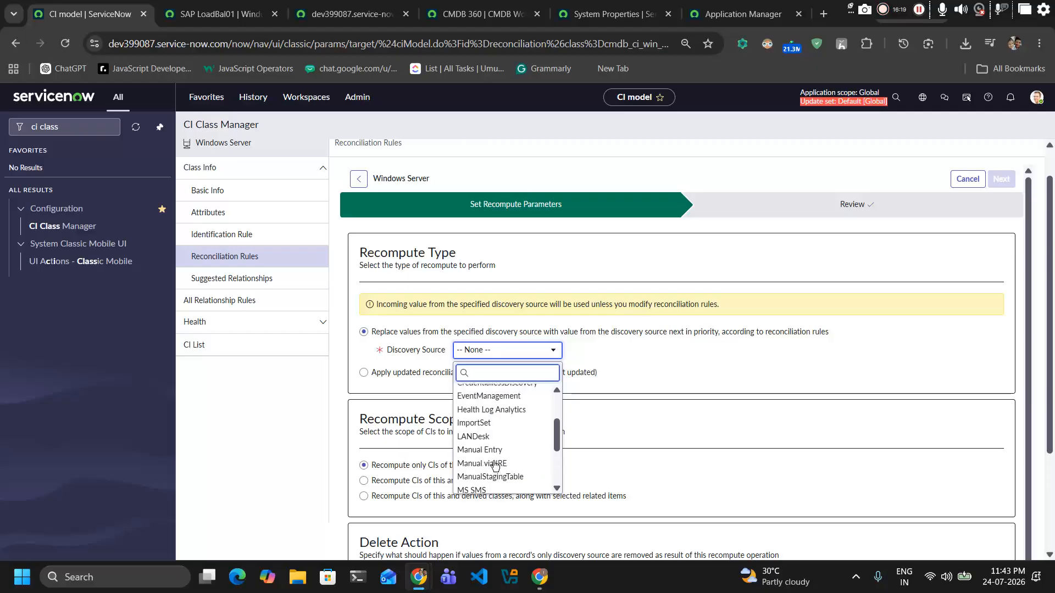
click(972, 180)
click(972, 180)
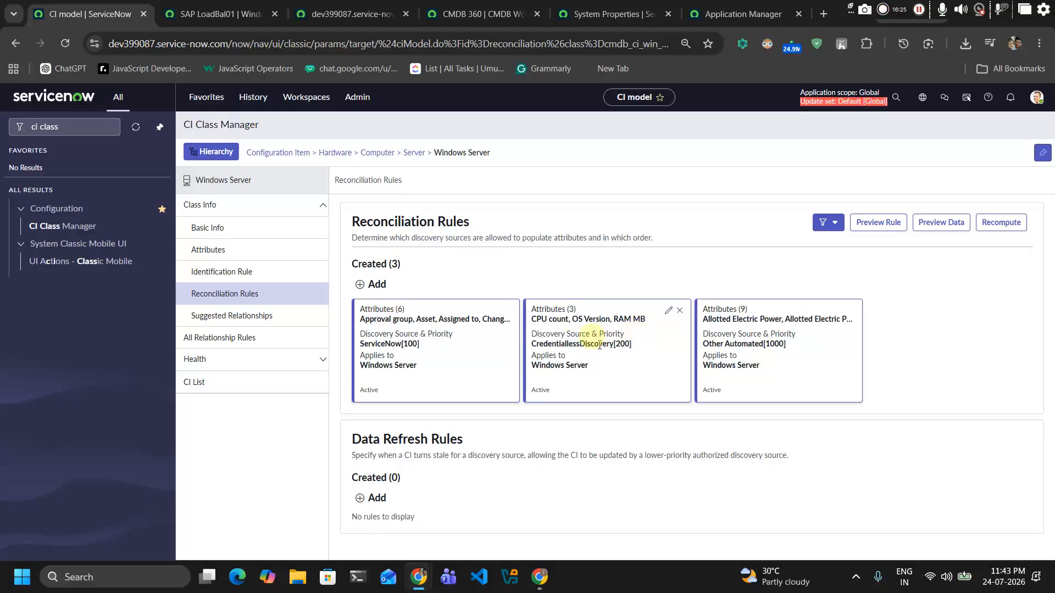
Step: Set up a new Windows Server recompute that replaces values from the CredentiallessDiscovery source, and open its review
click(989, 225)
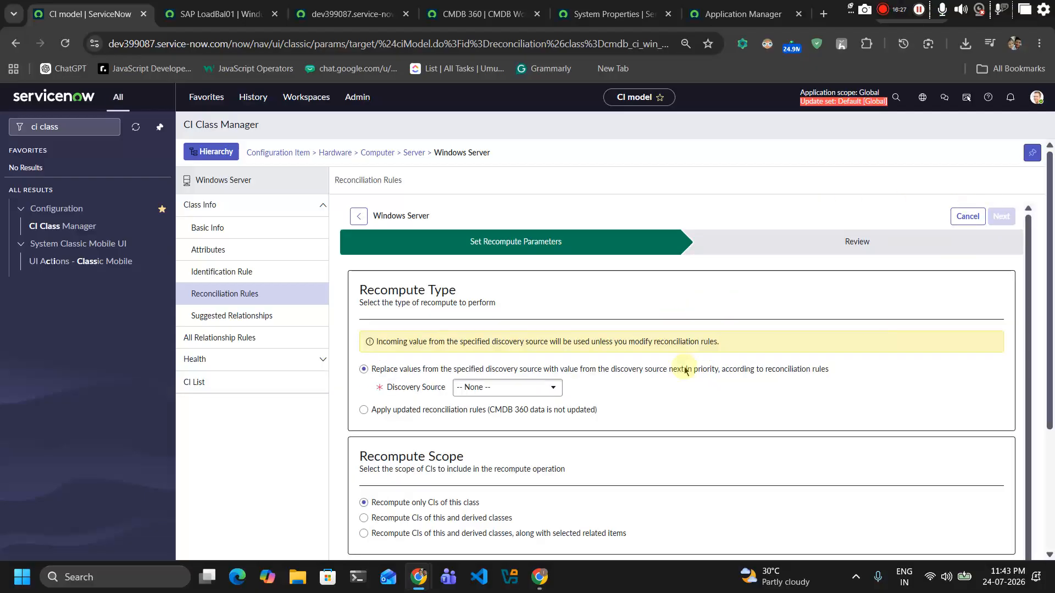
click(536, 388)
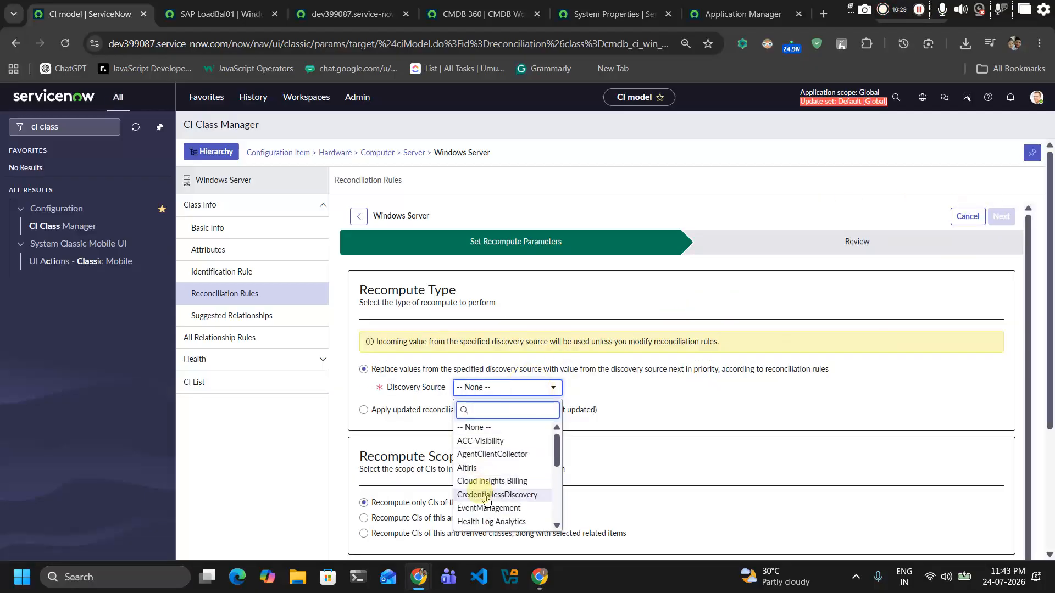
click(491, 494)
click(847, 243)
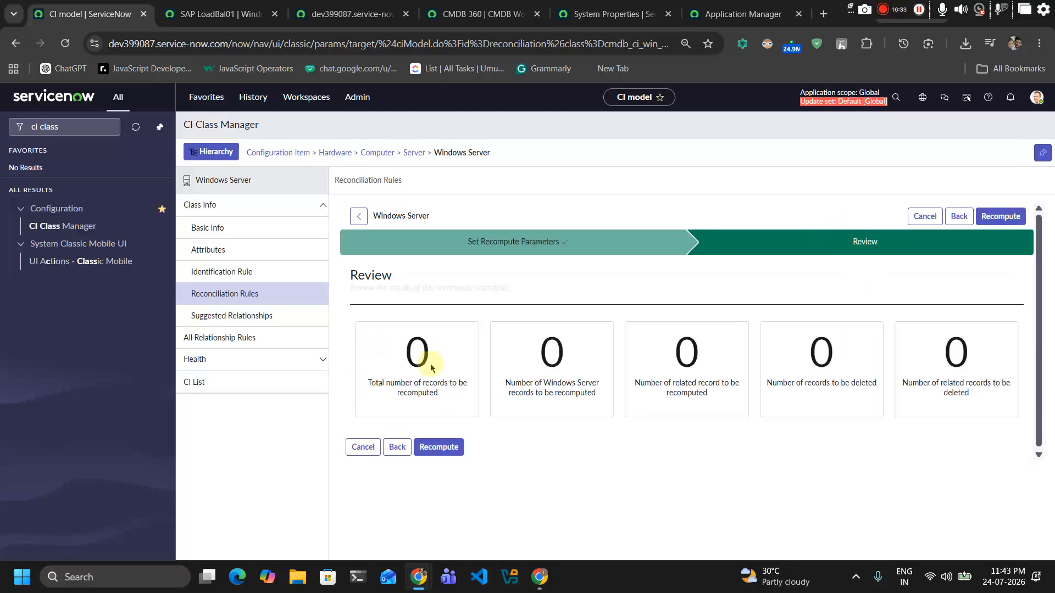
Step: Examine the review's counts of total, Windows Server and related records affected, and run the recompute
click(369, 385)
drag(369, 386, 469, 394)
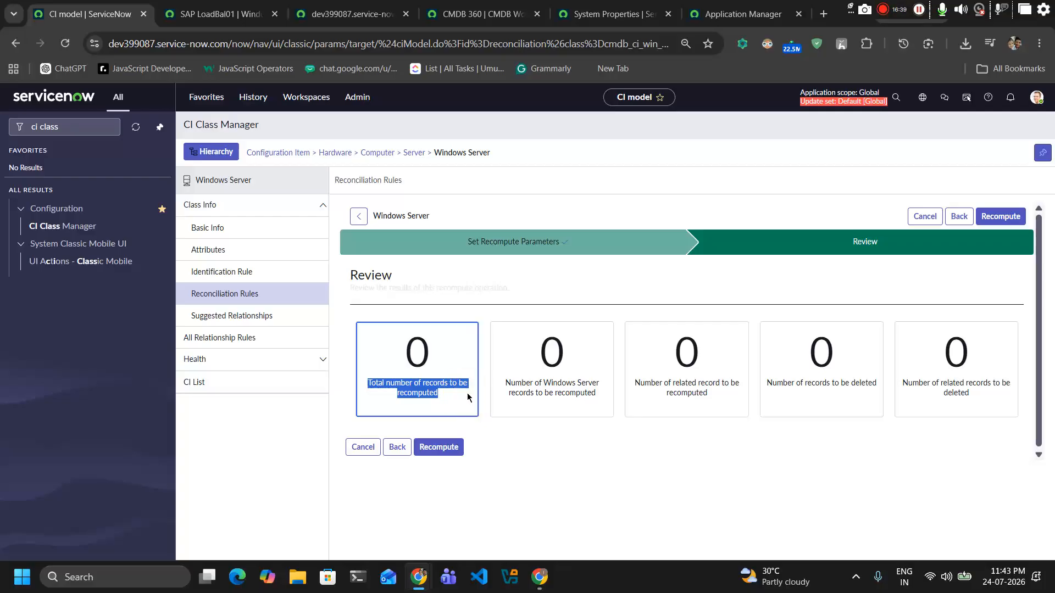
drag(518, 382, 598, 400)
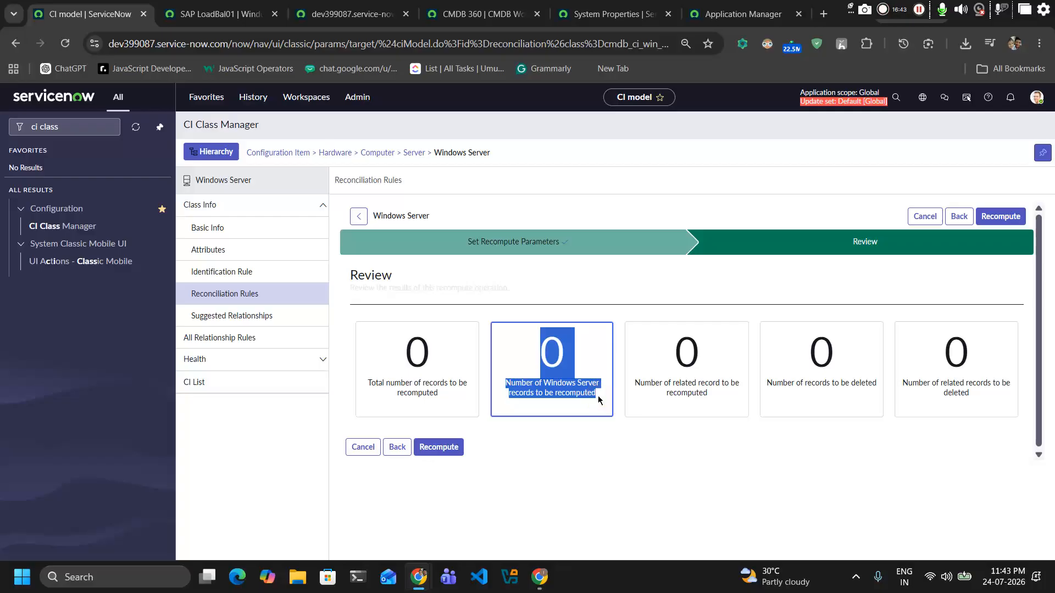
drag(656, 383, 714, 401)
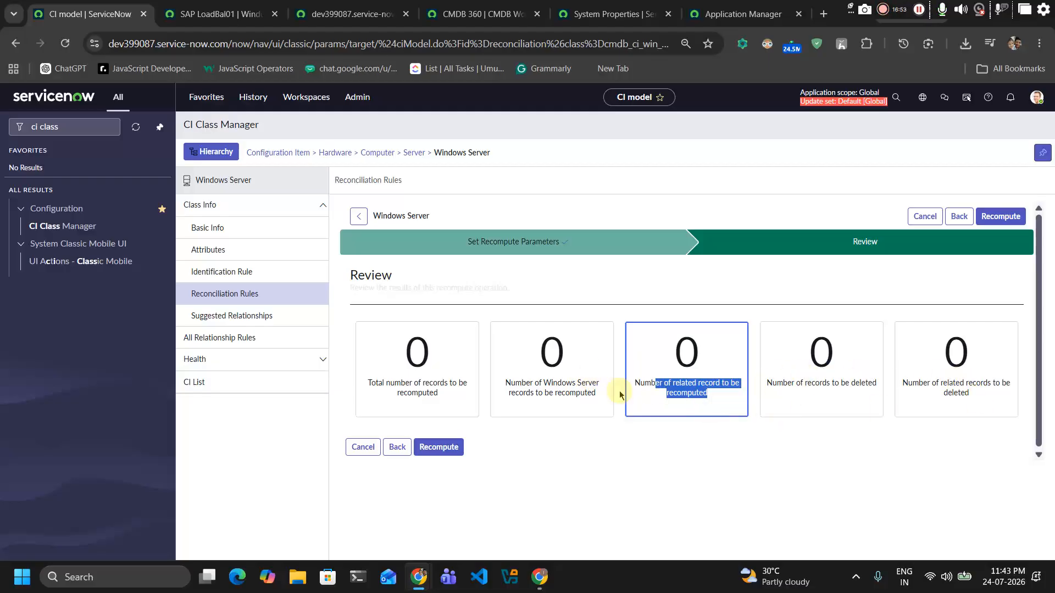
click(660, 393)
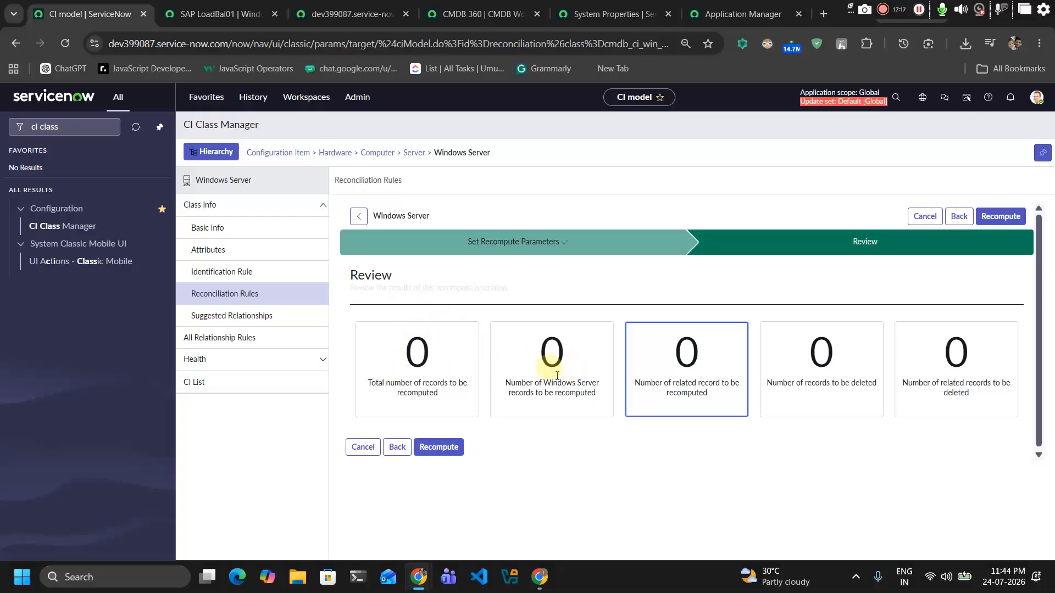
click(430, 447)
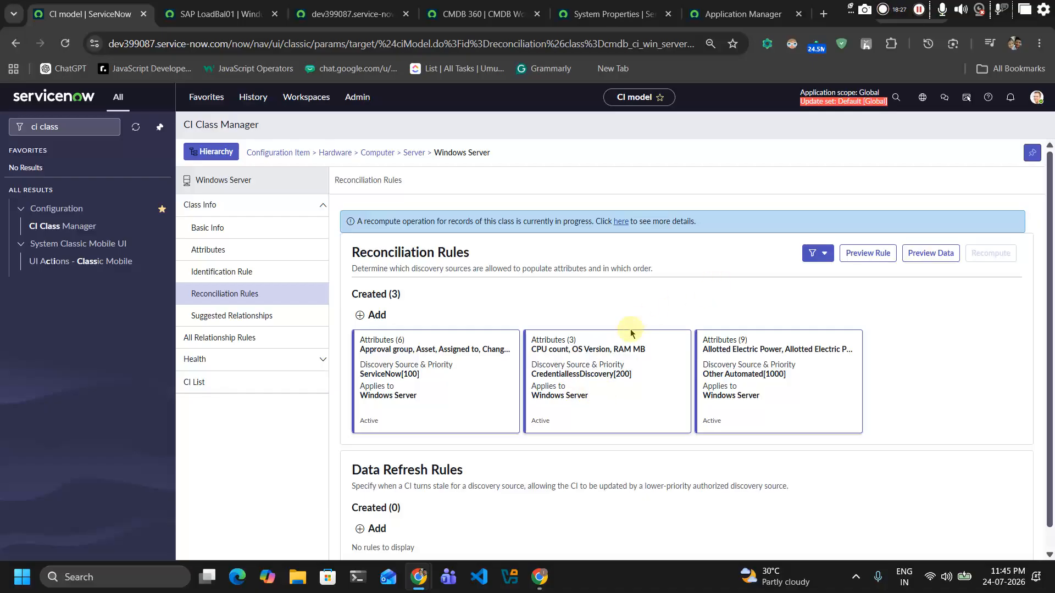
Step: Try to edit the CredentiallessDiscovery rule, and open the recompute operation's task, comparing it with the reconciliation rules page
click(613, 383)
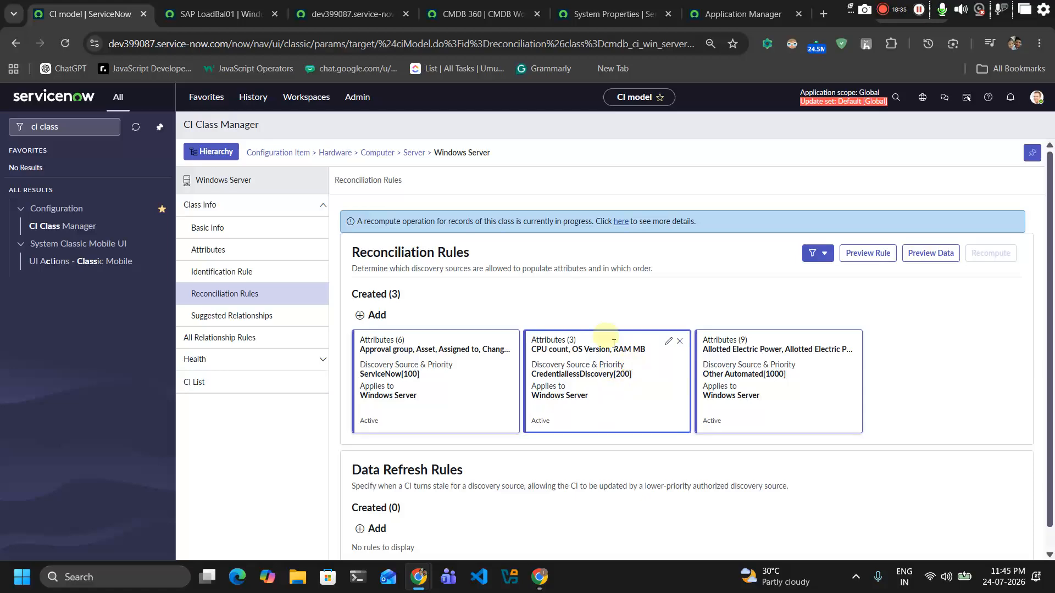
click(668, 342)
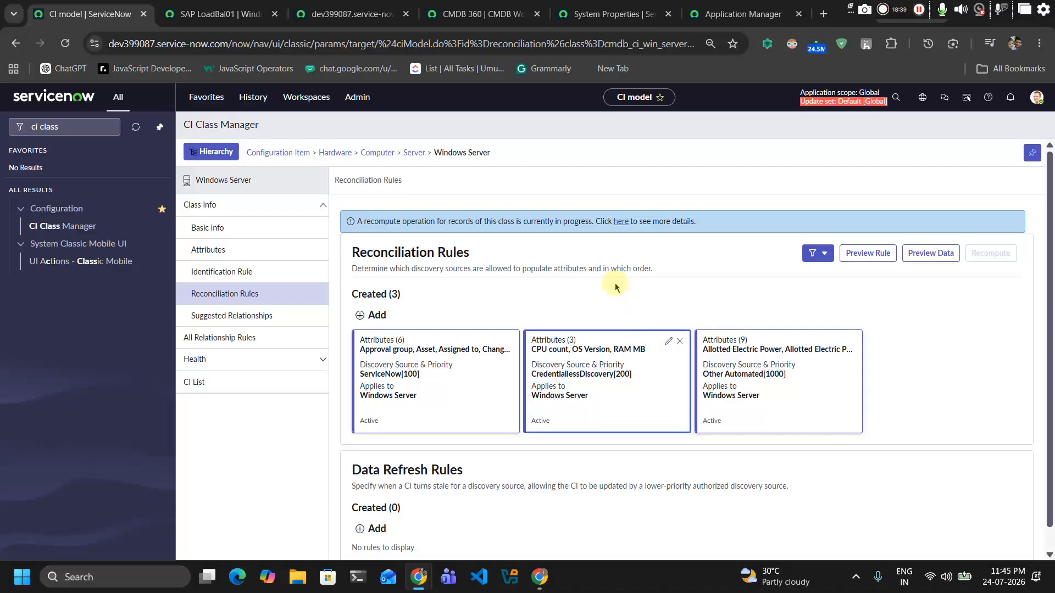
click(619, 221)
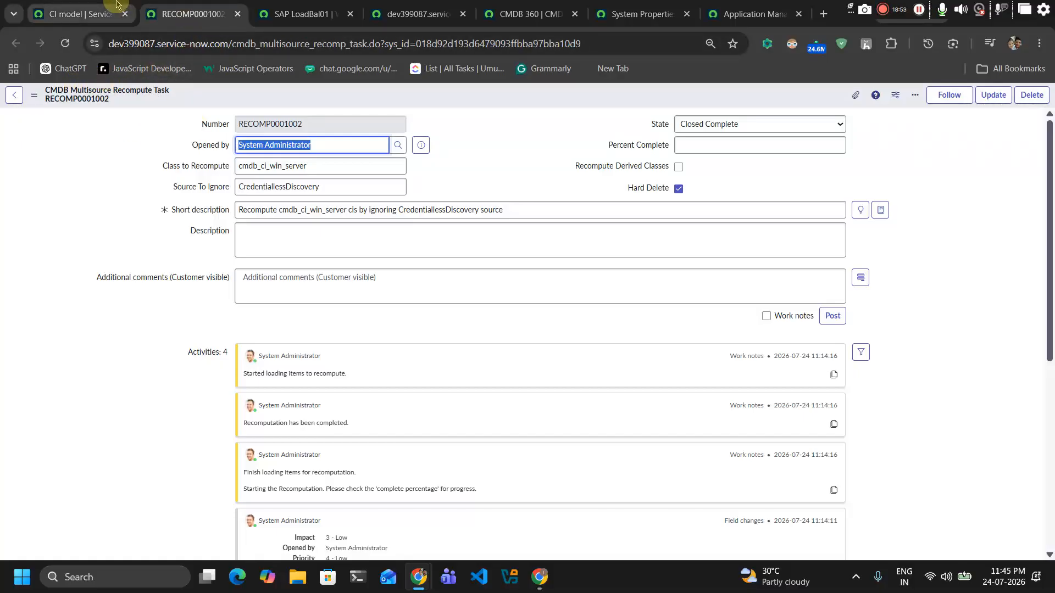
click(107, 14)
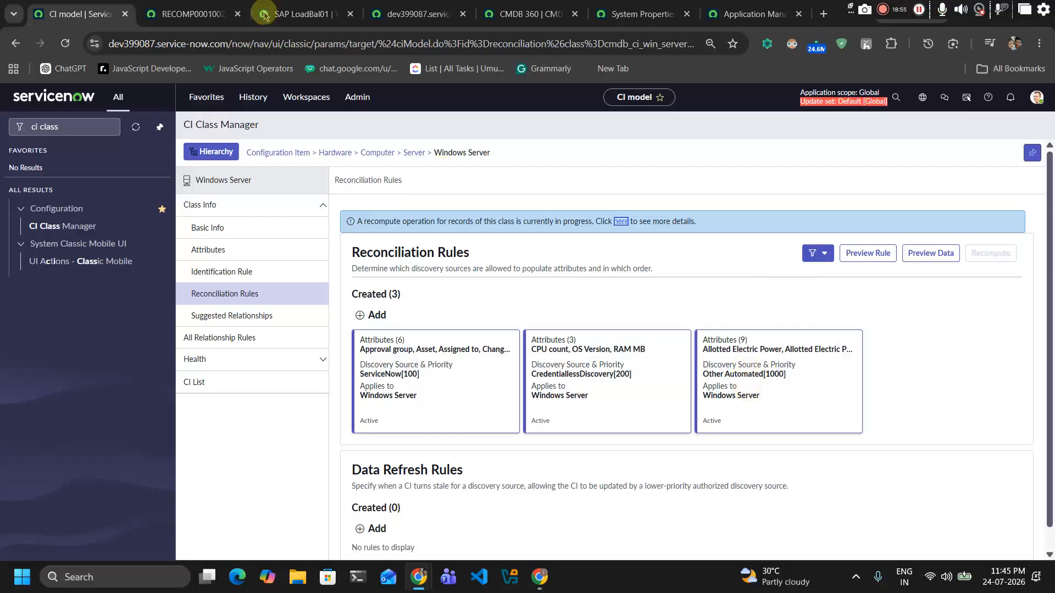
click(192, 14)
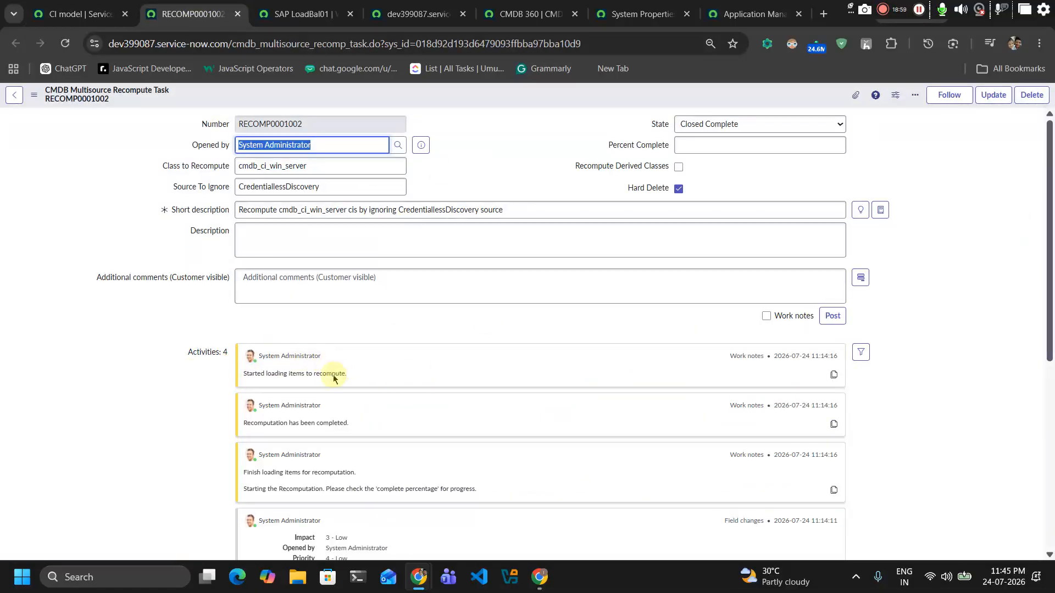
Step: Examine the recompute task's State options, activity notes and list of recompute task CIs
scroll(312, 369, down, 1)
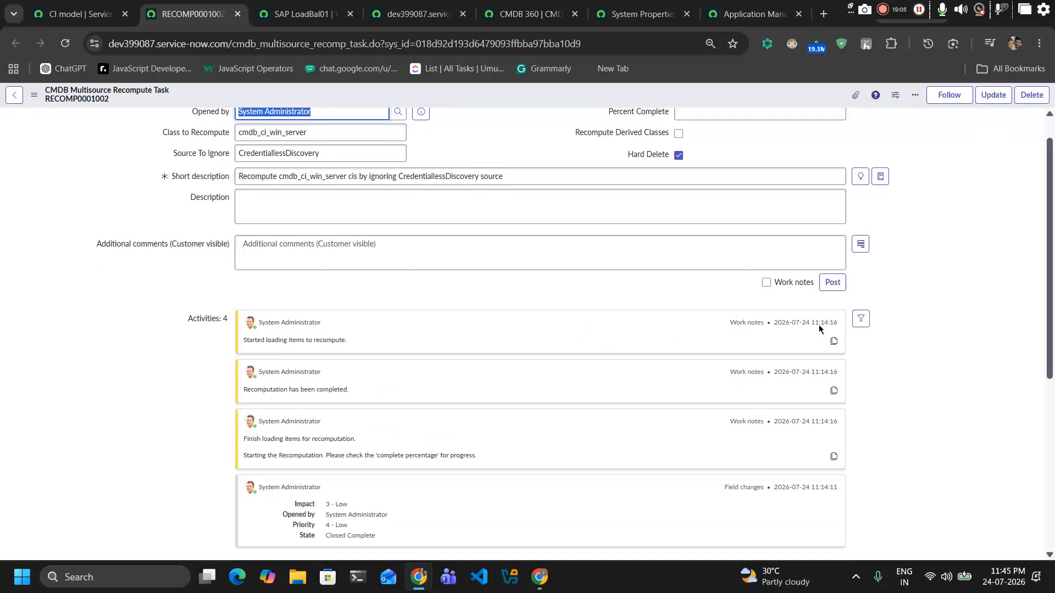
scroll(488, 252, up, 1)
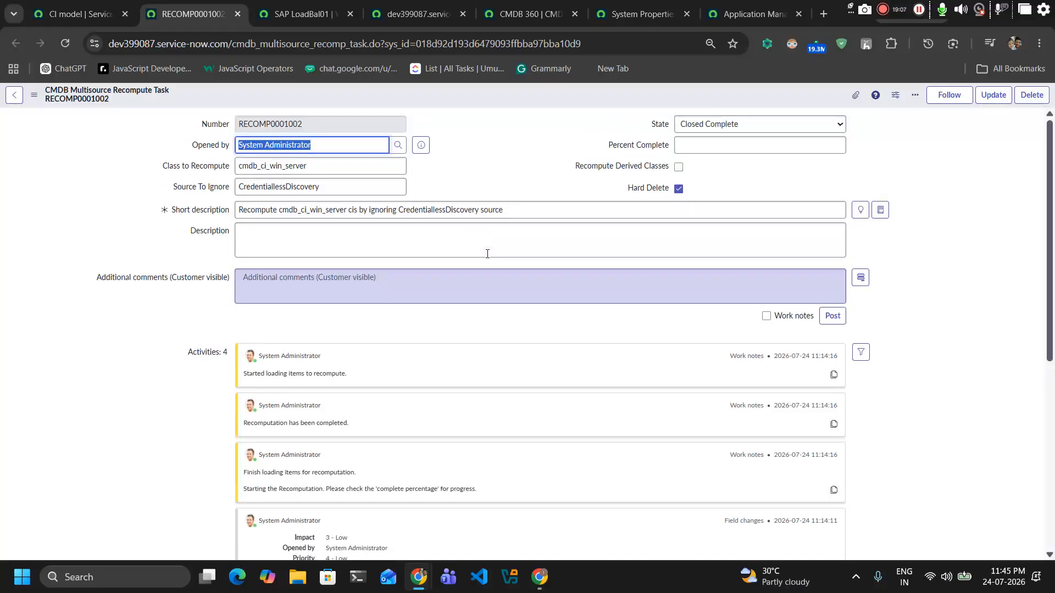
click(693, 124)
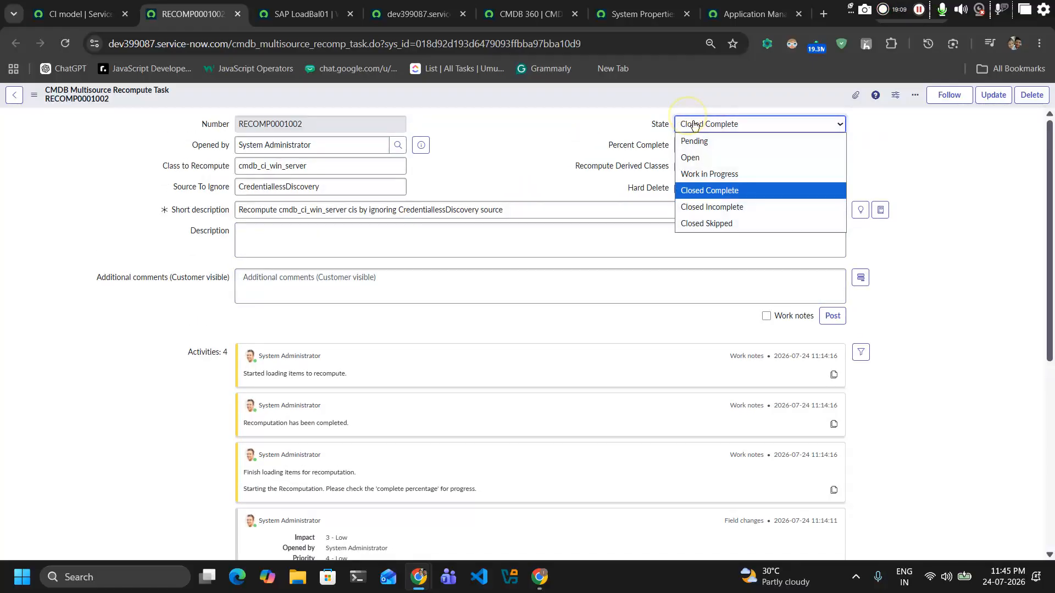
click(562, 124)
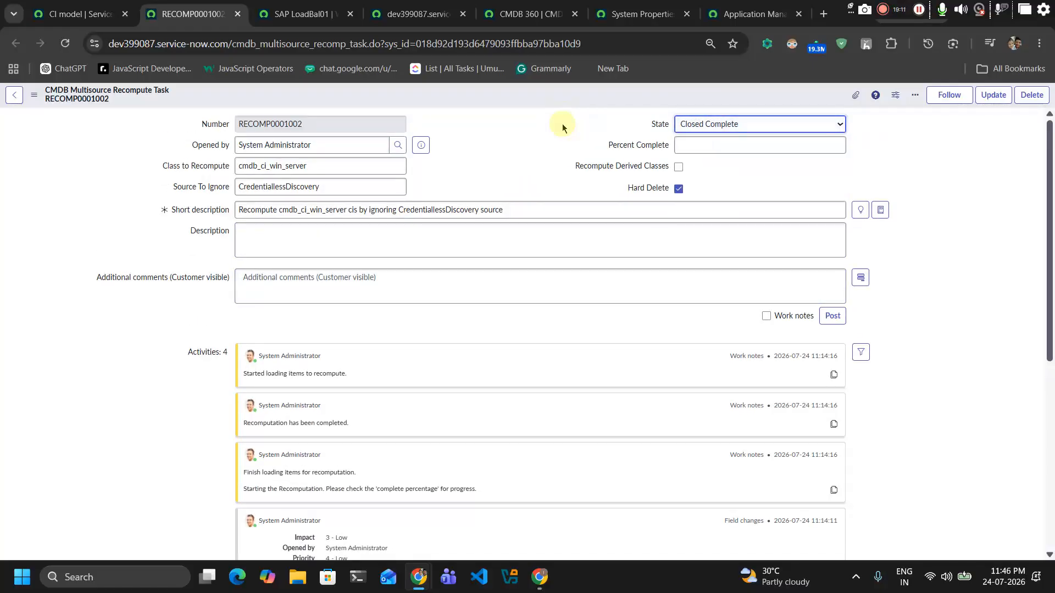
scroll(562, 124, down, 1)
scroll(295, 235, down, 2)
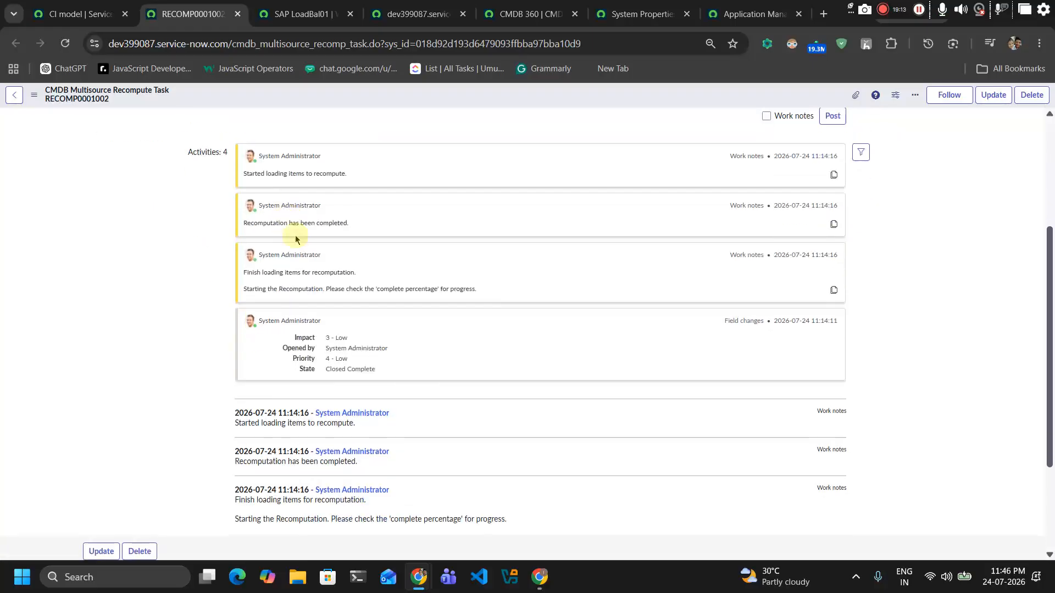
scroll(281, 230, down, 2)
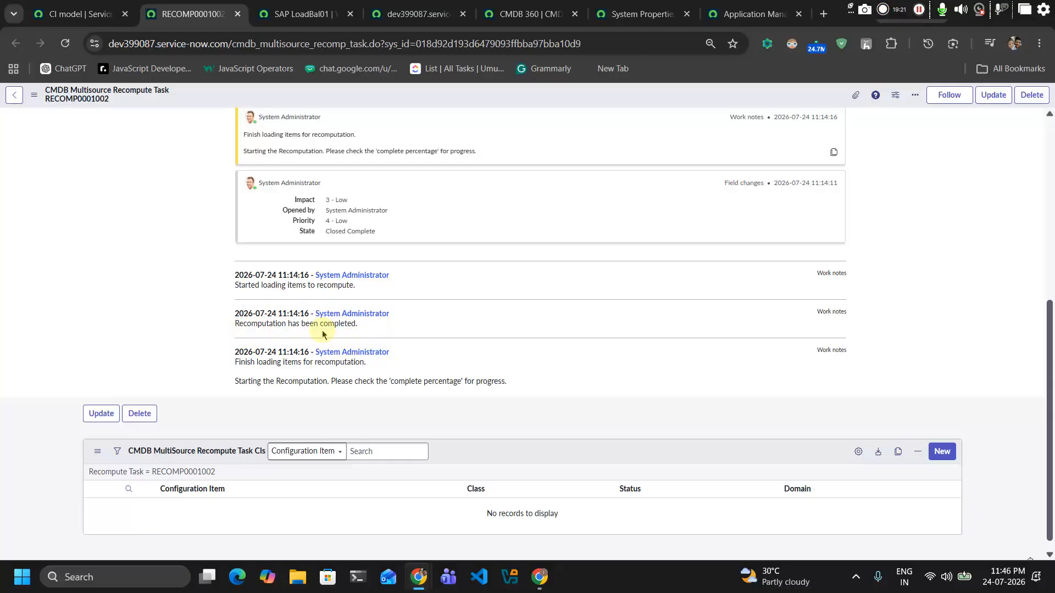
scroll(317, 307, up, 6)
click(315, 296)
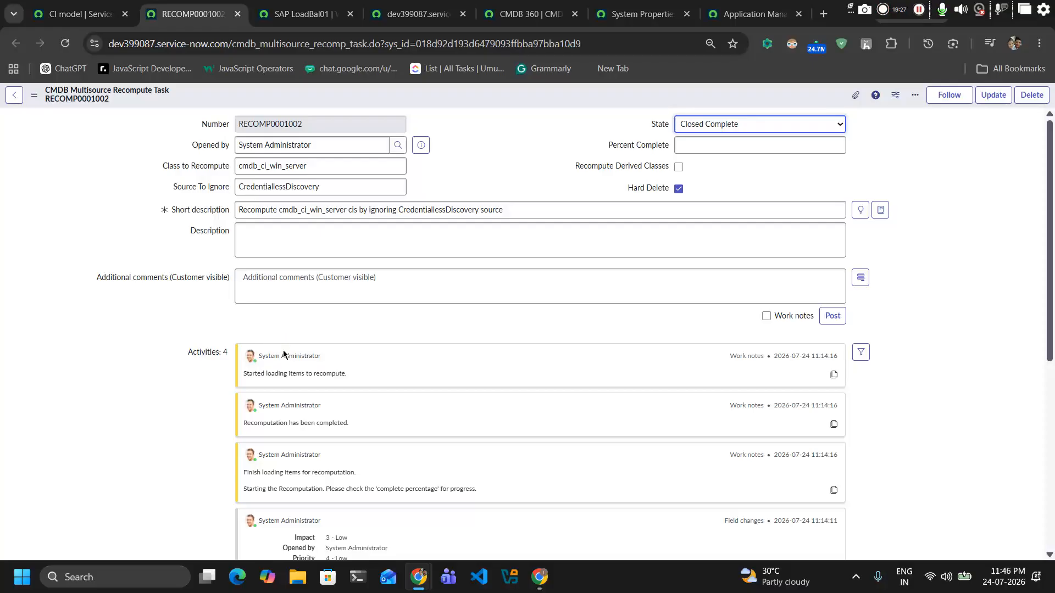
Step: Check the recompute notice on the reconciliation rules page, and return to the recompute task's activity notes
click(82, 14)
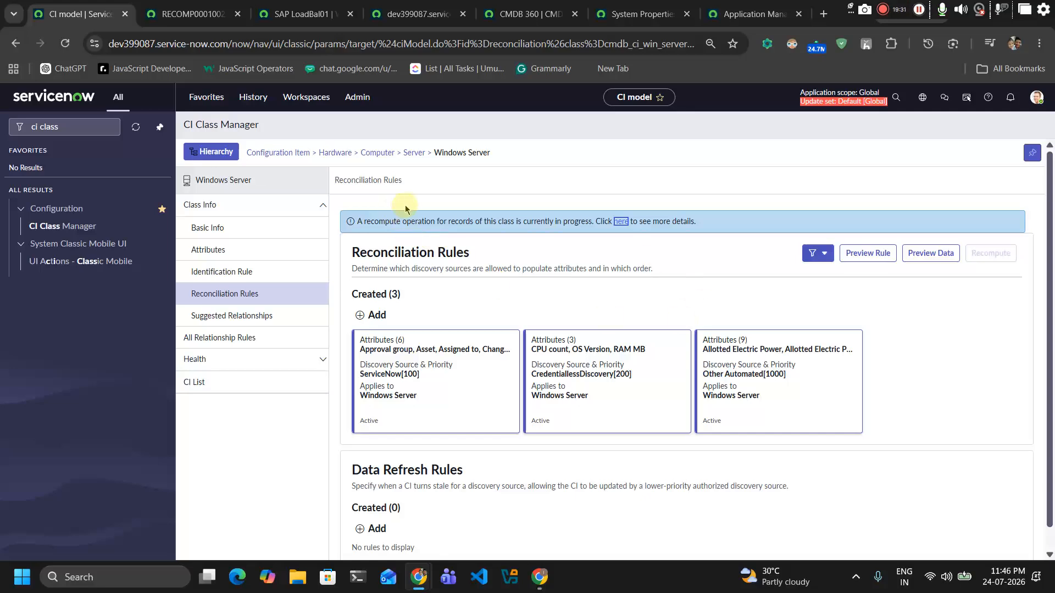
click(146, 12)
scroll(360, 386, down, 8)
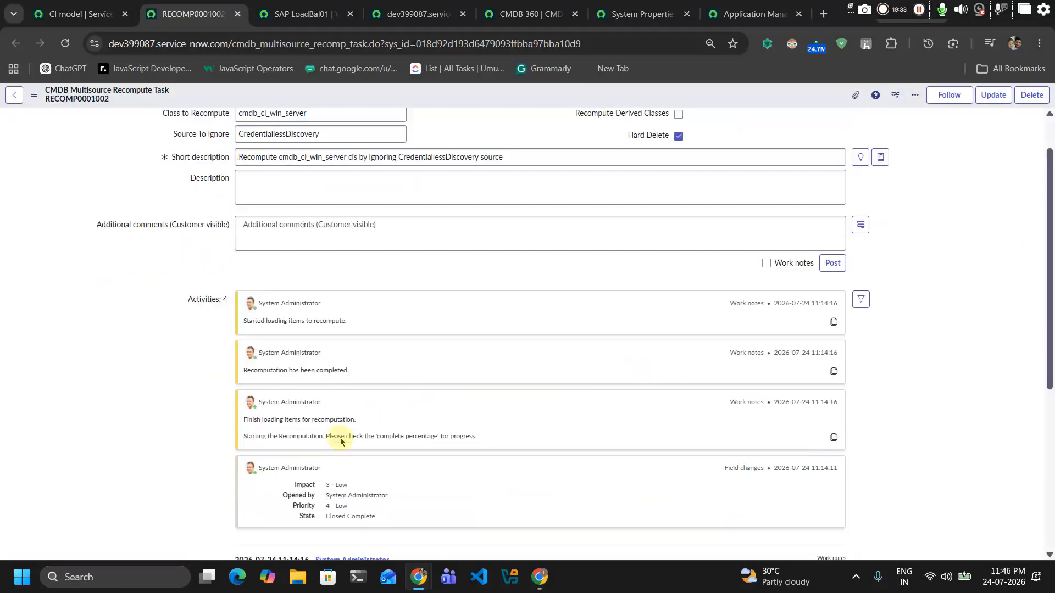
Step: Review the recompute task's activity notes and list of task CIs, and recheck the Windows Server reconciliation rules page
scroll(360, 386, down, 2)
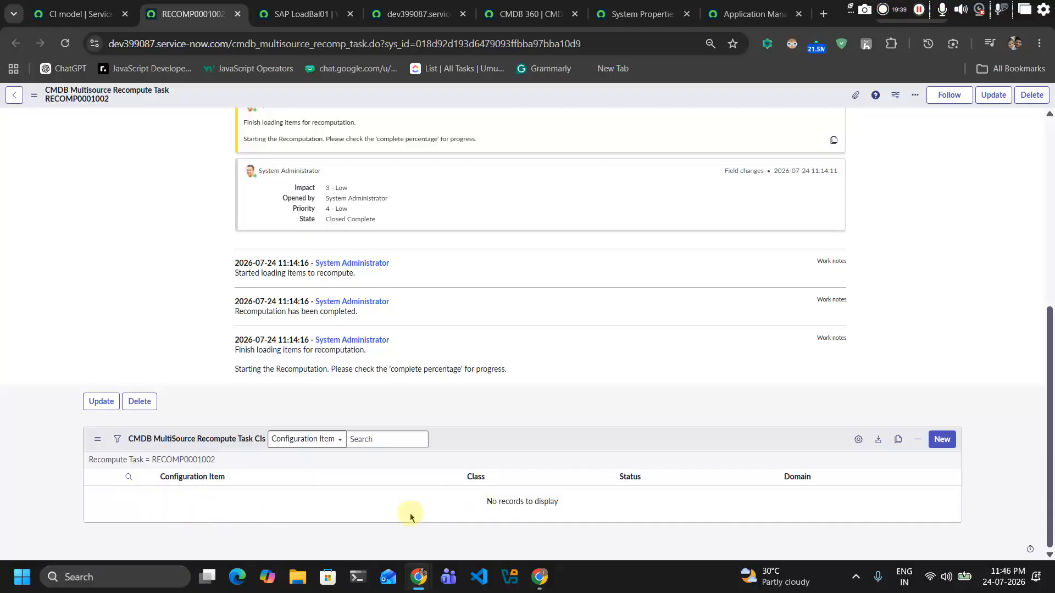
scroll(137, 416, up, 6)
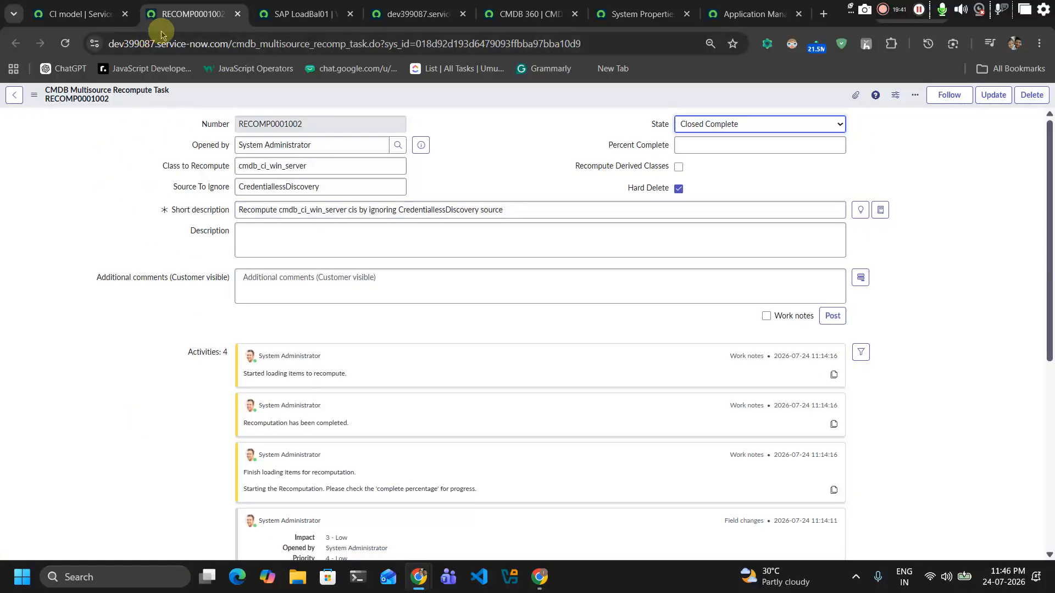
mouse_move(64, 2)
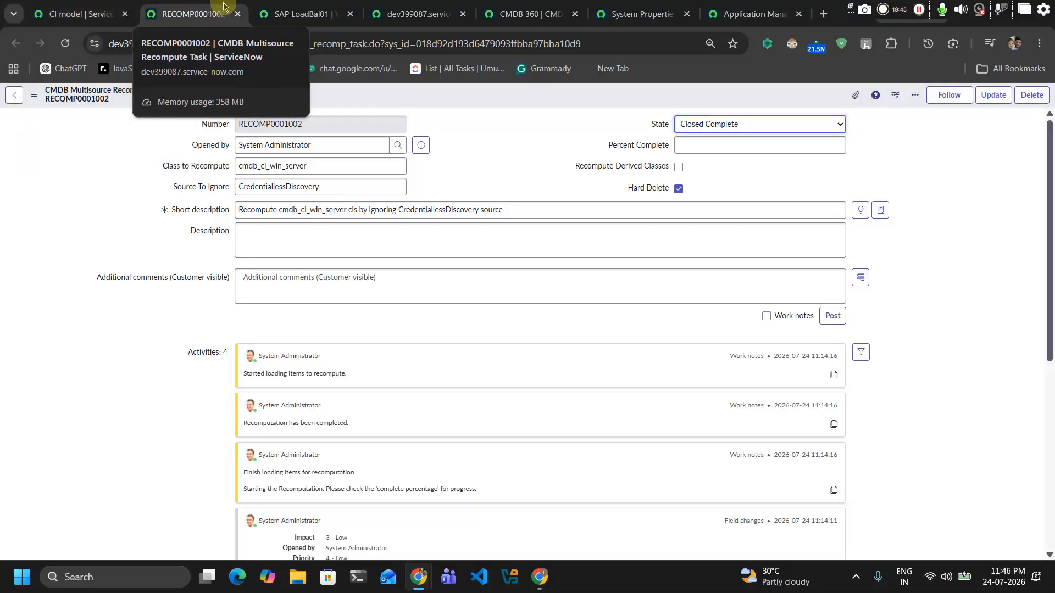
click(105, 15)
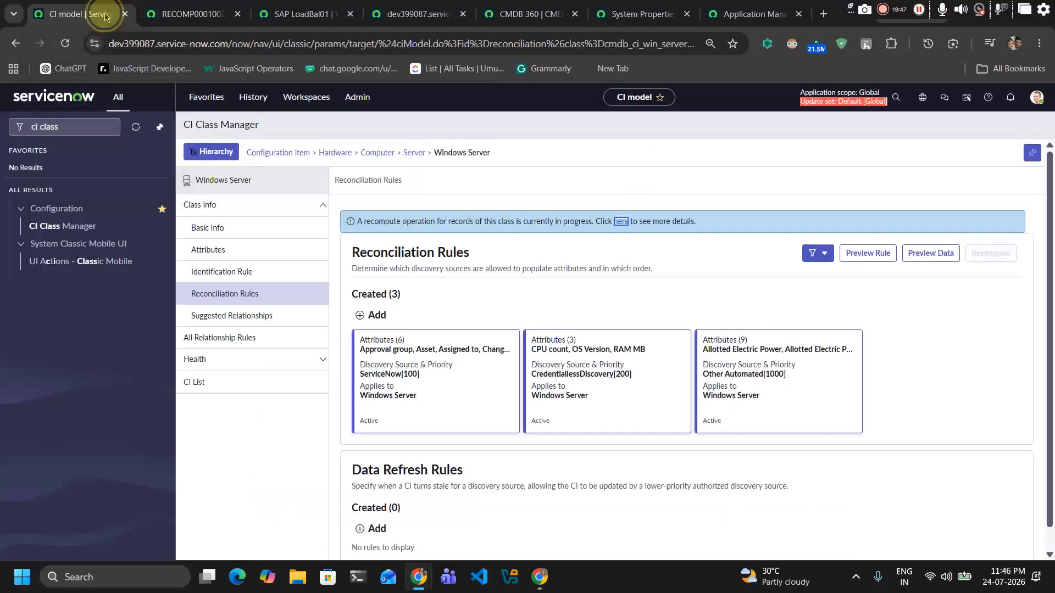
click(225, 4)
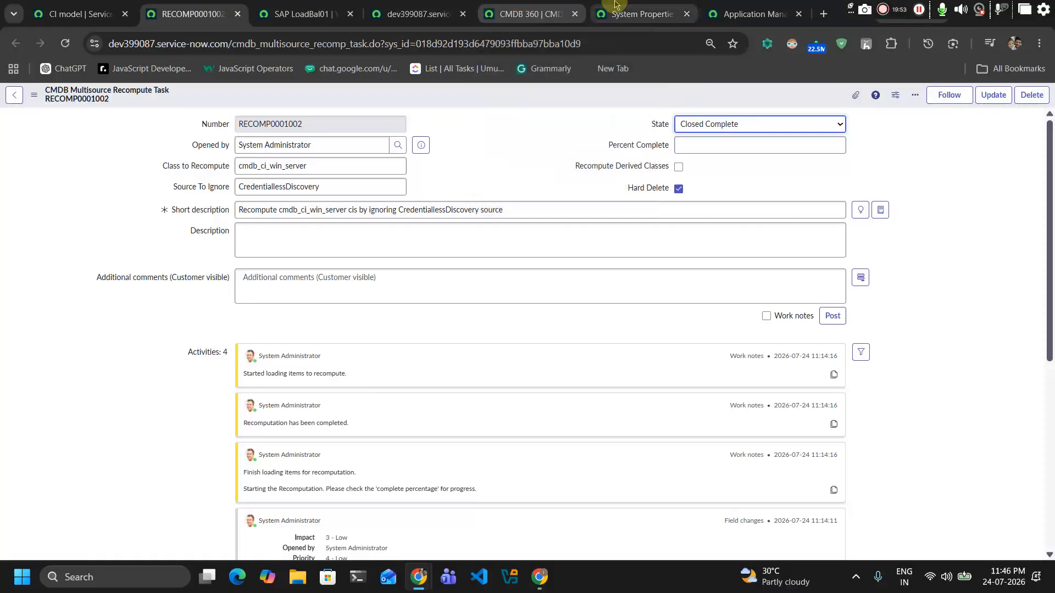
Step: Examine the CMDB 360 dashboard's potential issues, saved queries and discovery sources
click(535, 7)
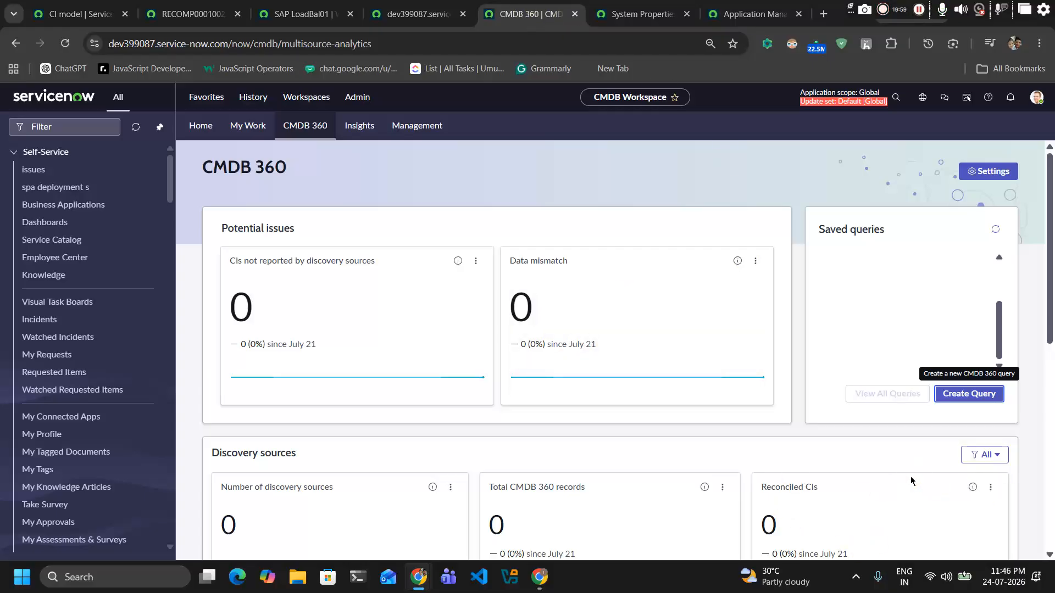
scroll(800, 409, down, 1)
scroll(800, 408, down, 1)
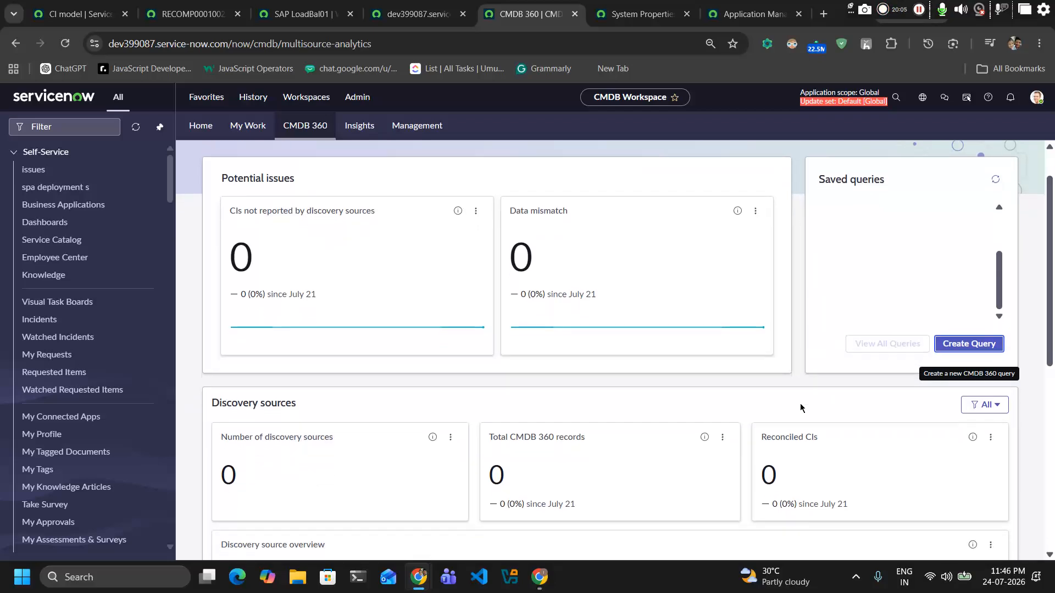
scroll(800, 409, up, 1)
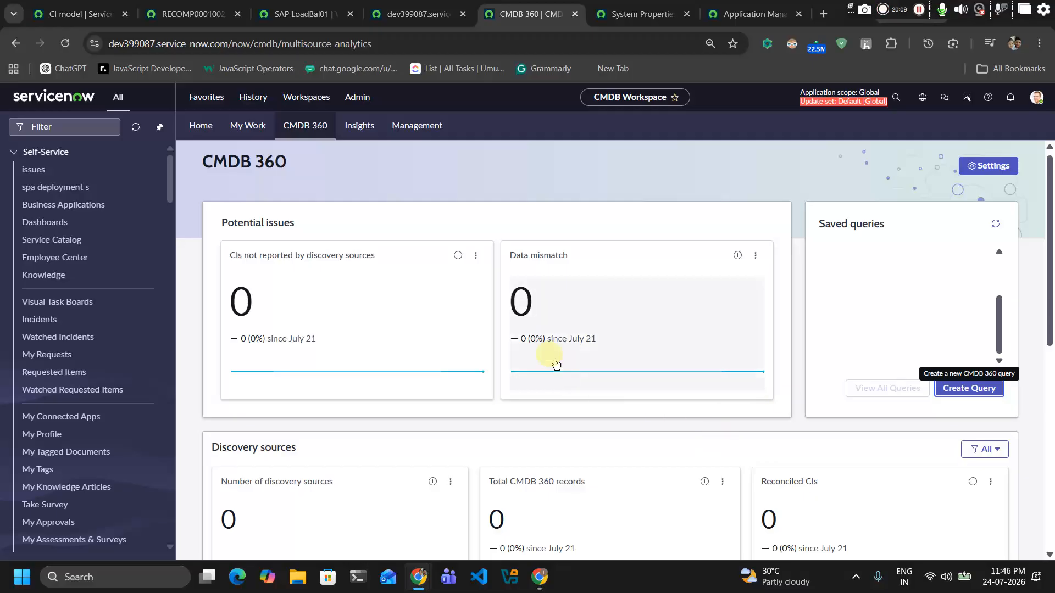
Step: Revisit the data preview, recompute task, reconciliation rules and the glide.identification_engine.multisource_enabled property
click(446, 11)
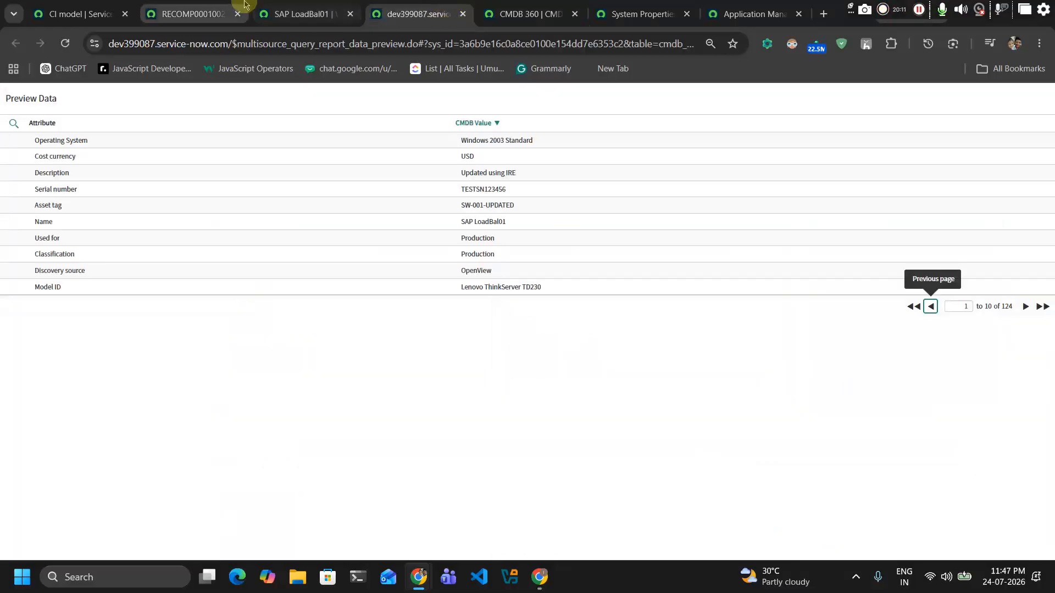
click(209, 12)
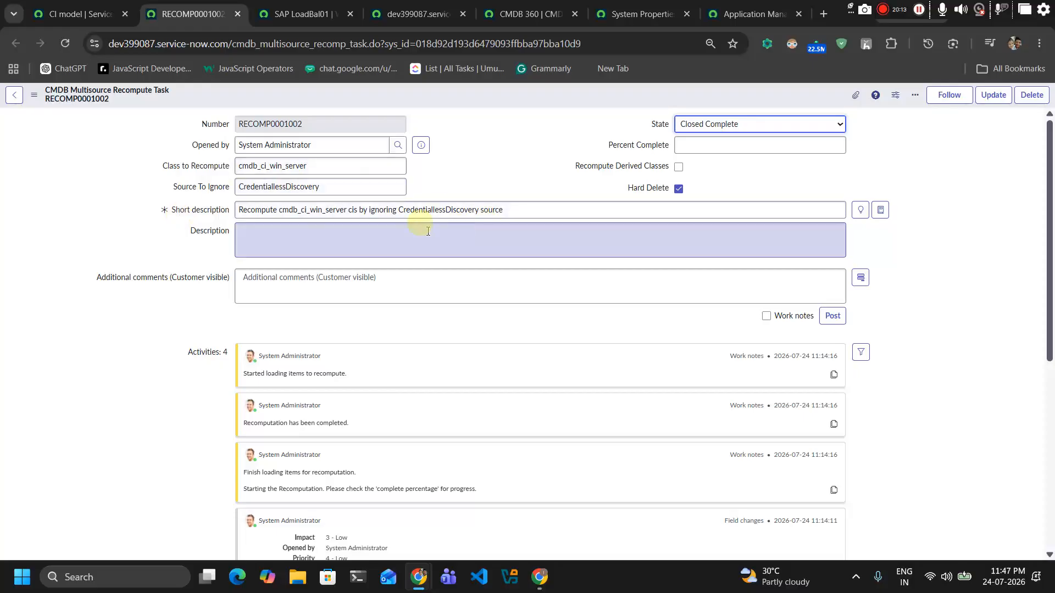
click(95, 4)
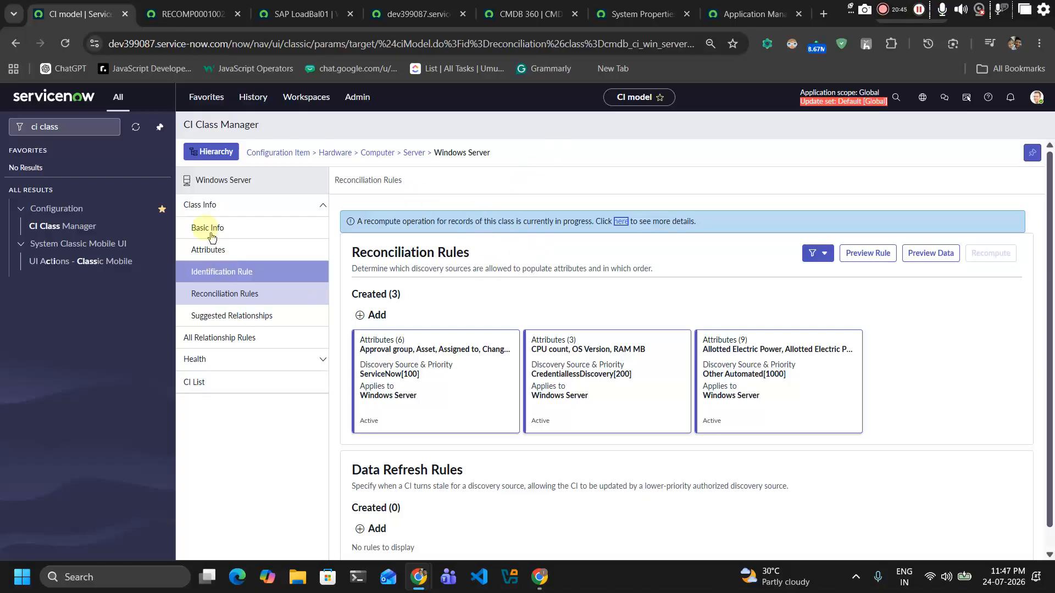
click(640, 14)
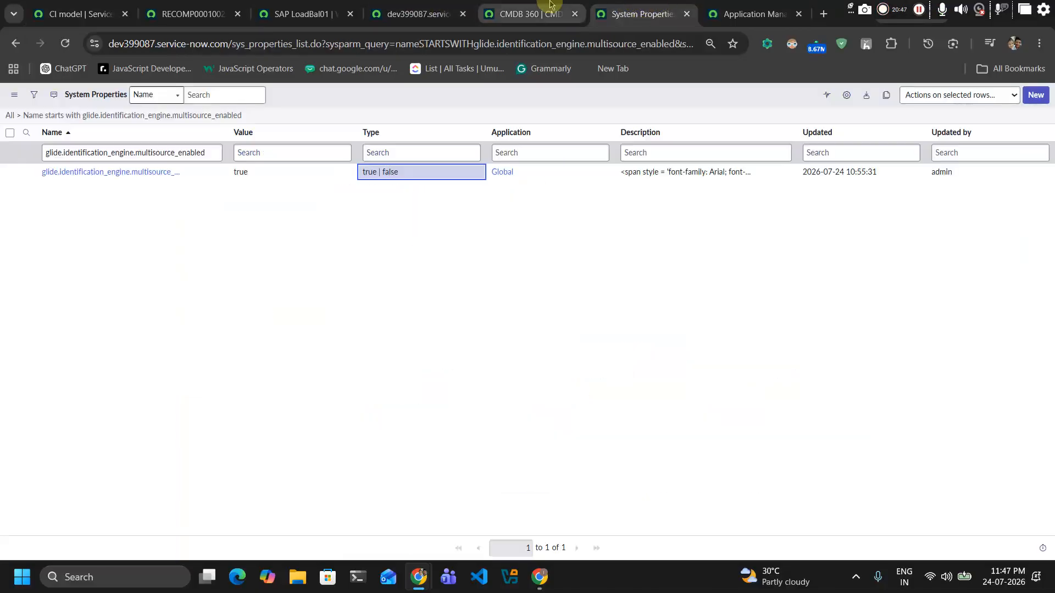
Step: Create a CMDB 360 query of the type Find CMDB 360 data
click(530, 14)
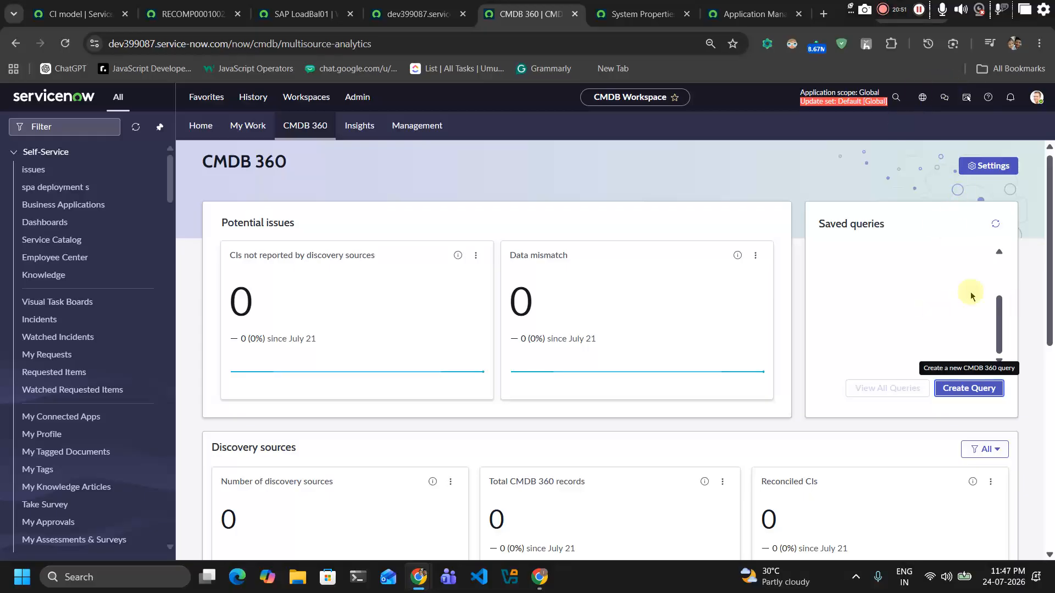
click(964, 386)
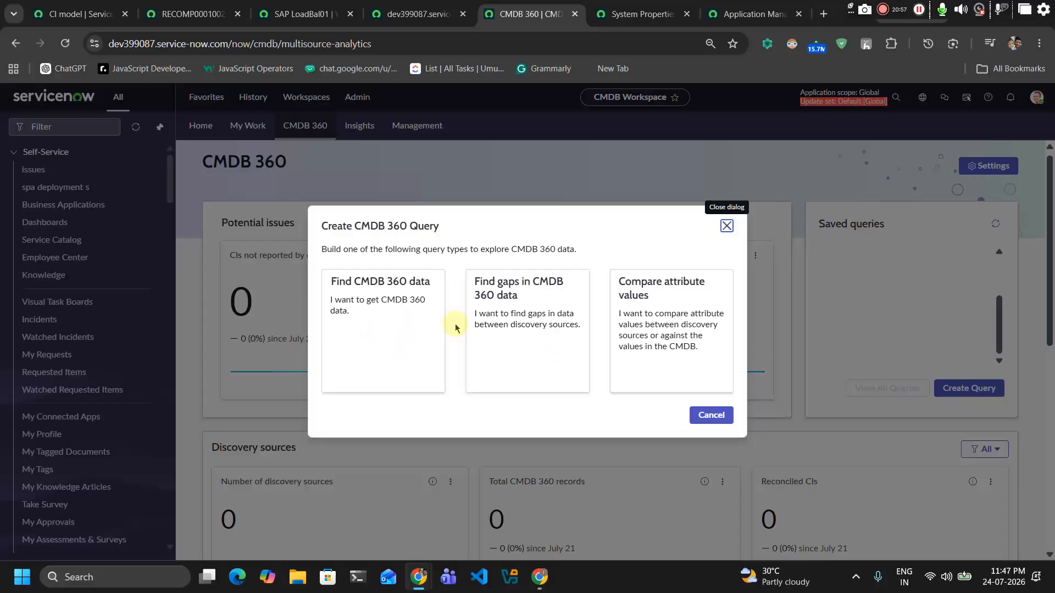
click(354, 313)
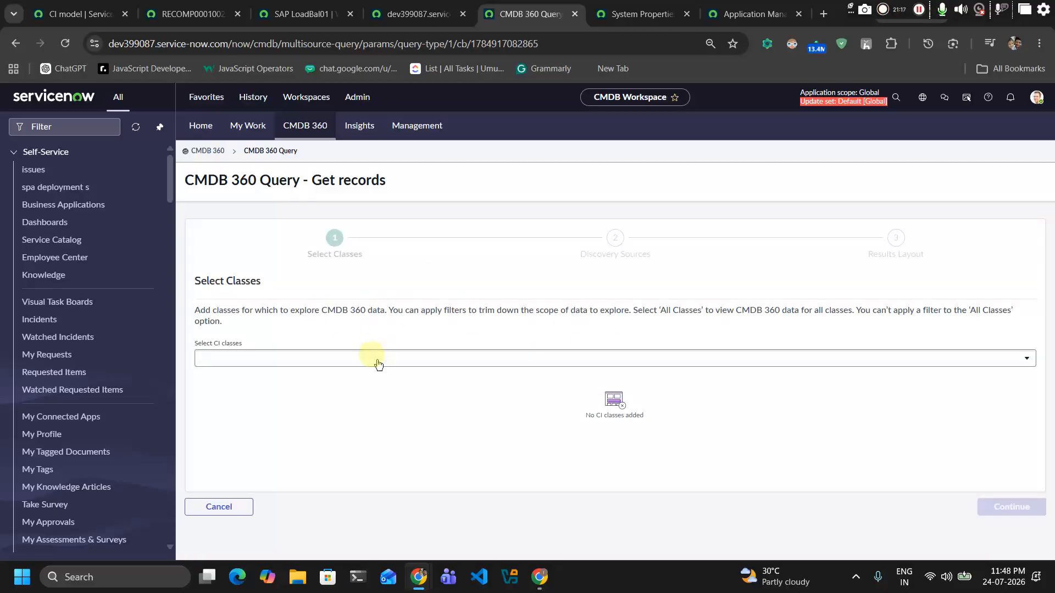
Step: Try to find the Windows Server class by searching the CI classes for "server" and "window server"
click(381, 366)
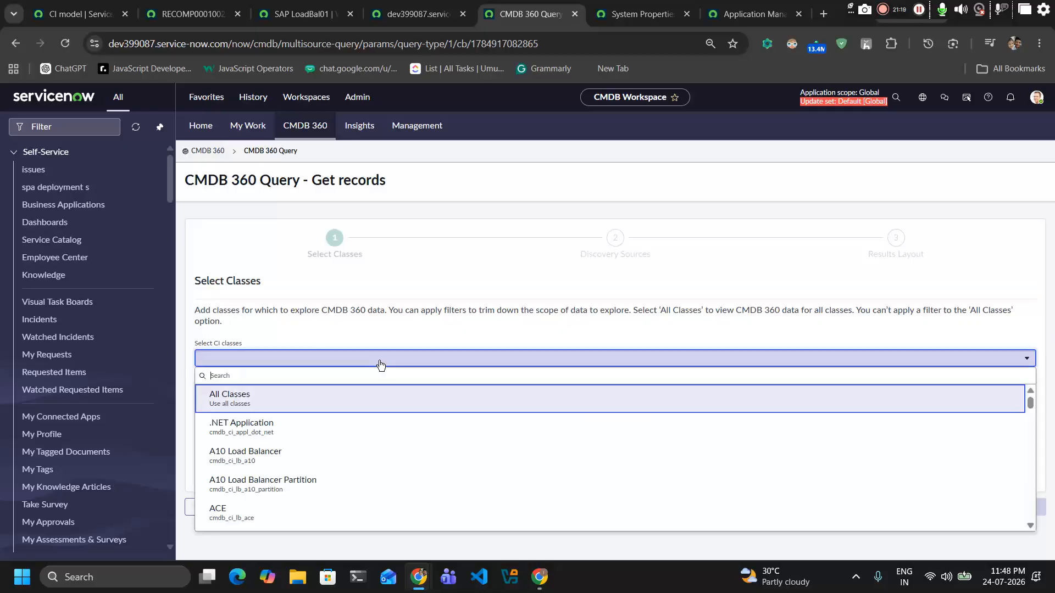
text(server)
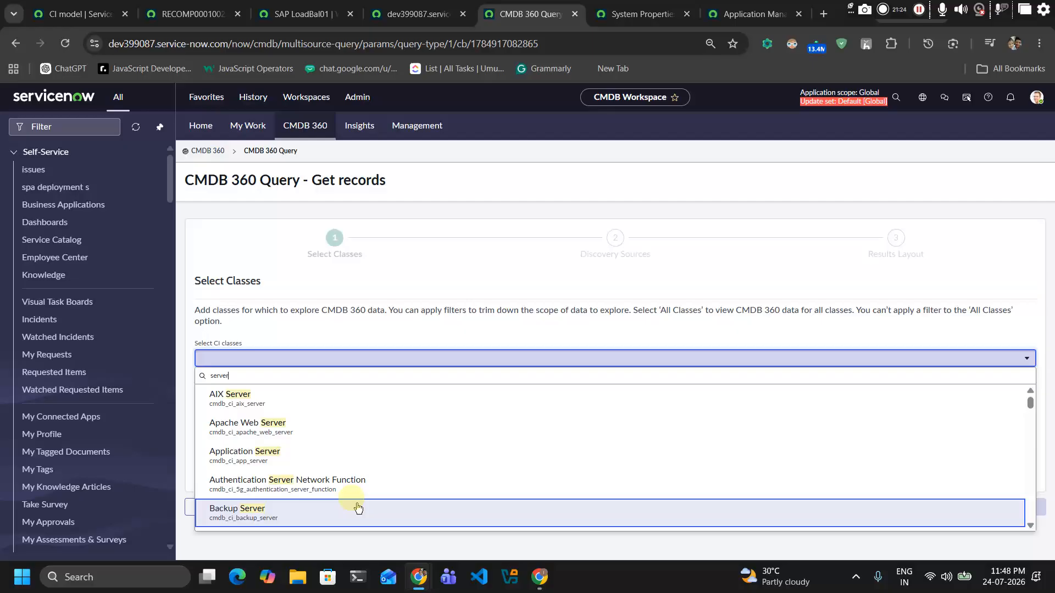
scroll(358, 504, down, 4)
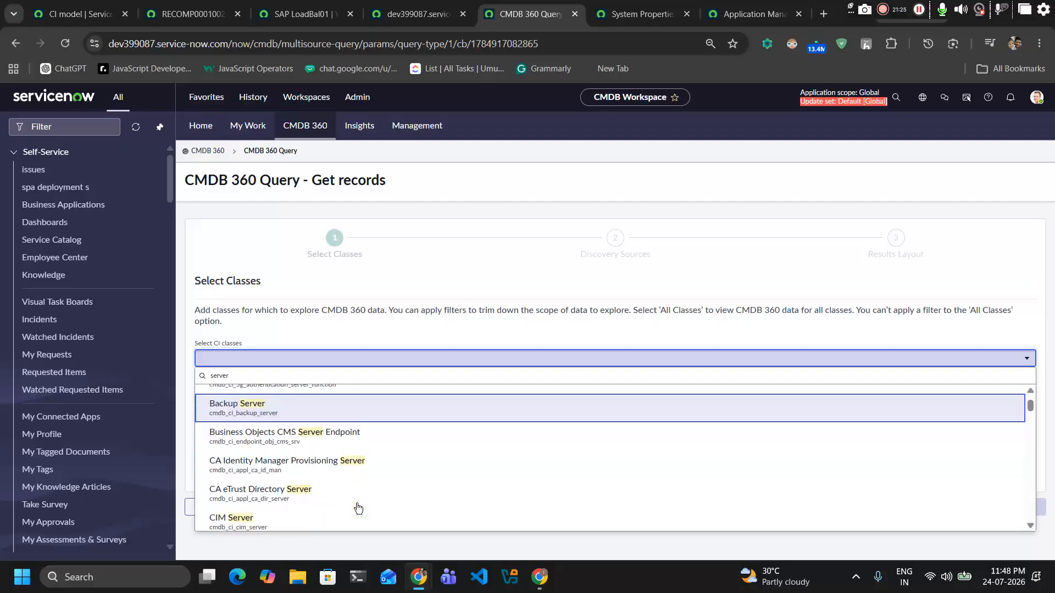
scroll(357, 505, down, 6)
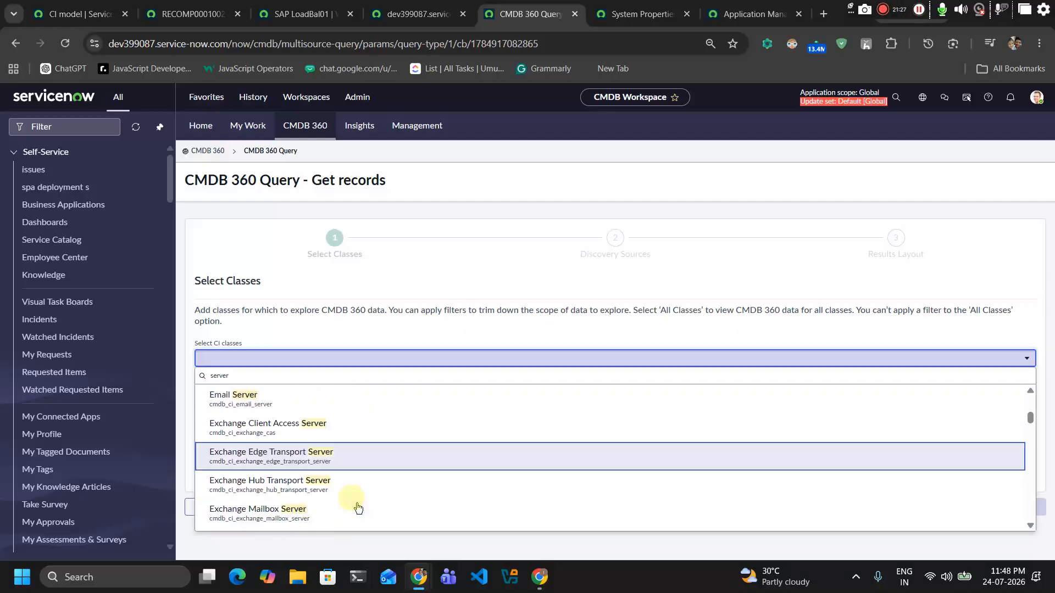
scroll(357, 506, down, 8)
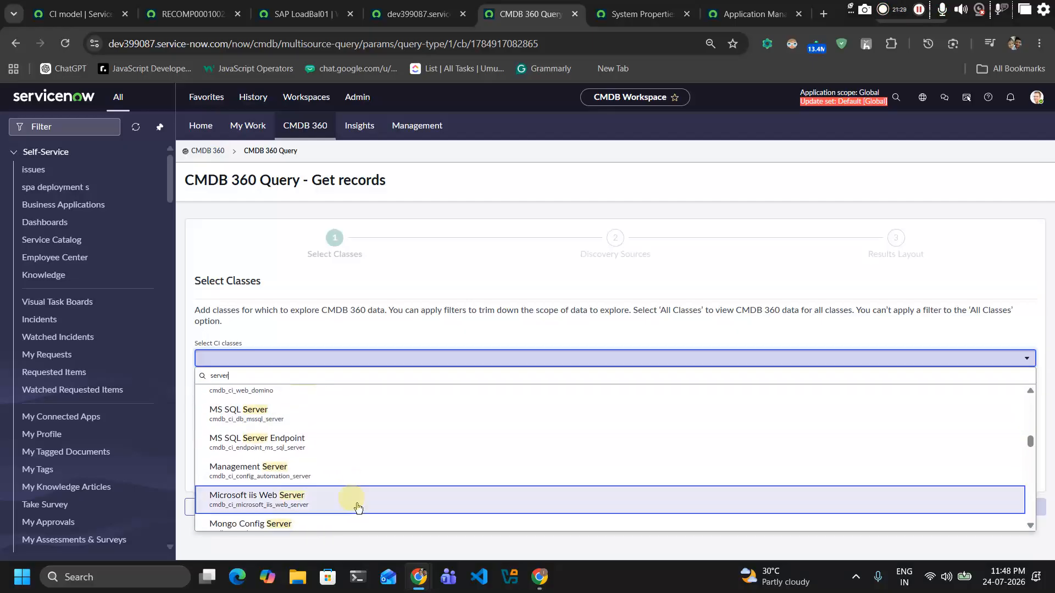
key(Home)
text(window s)
text(e)
key(BackSpace)
text(w)
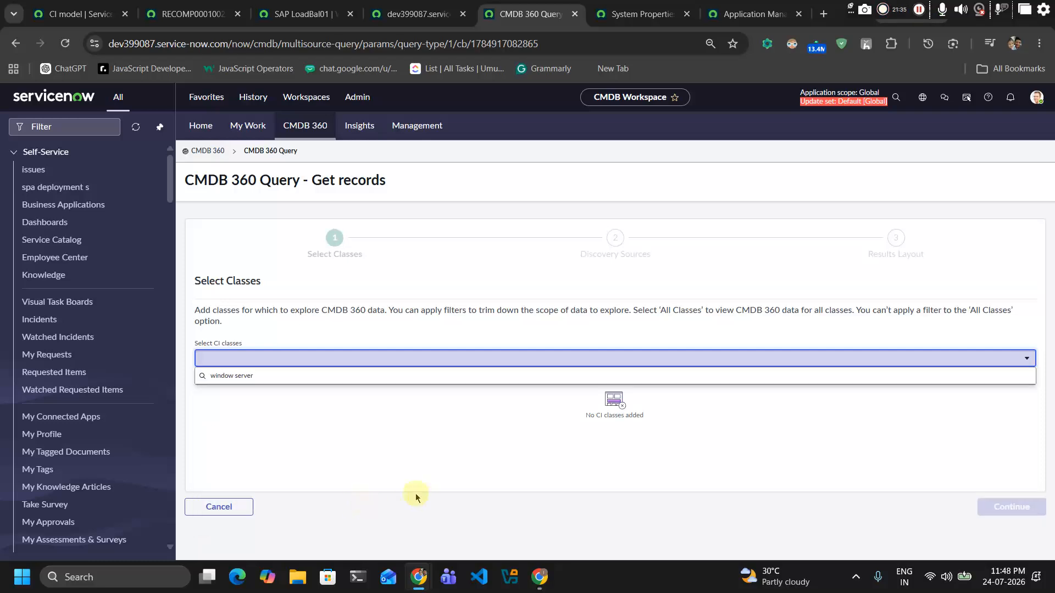
click(308, 365)
Step: Add the Server and Apache Web Server classes to the query and continue to the discovery sources
click(304, 365)
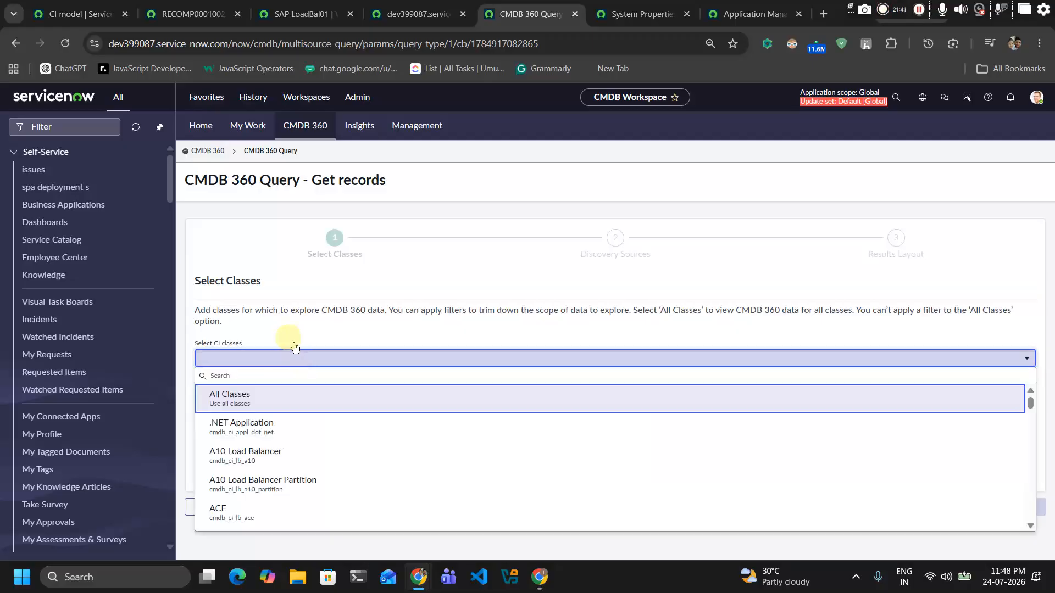
text(seerver)
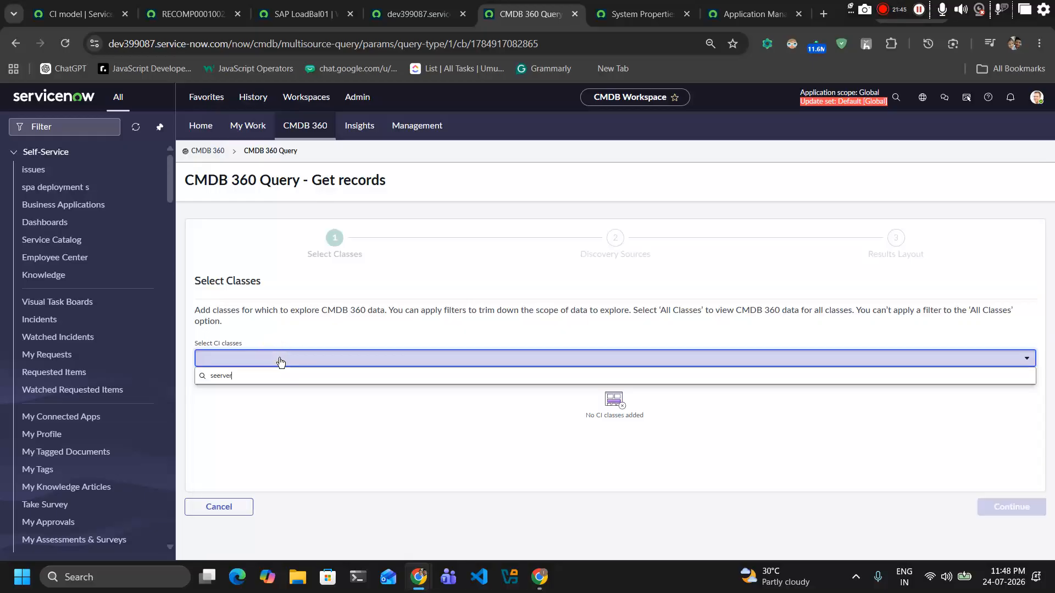
key(BackSpace)
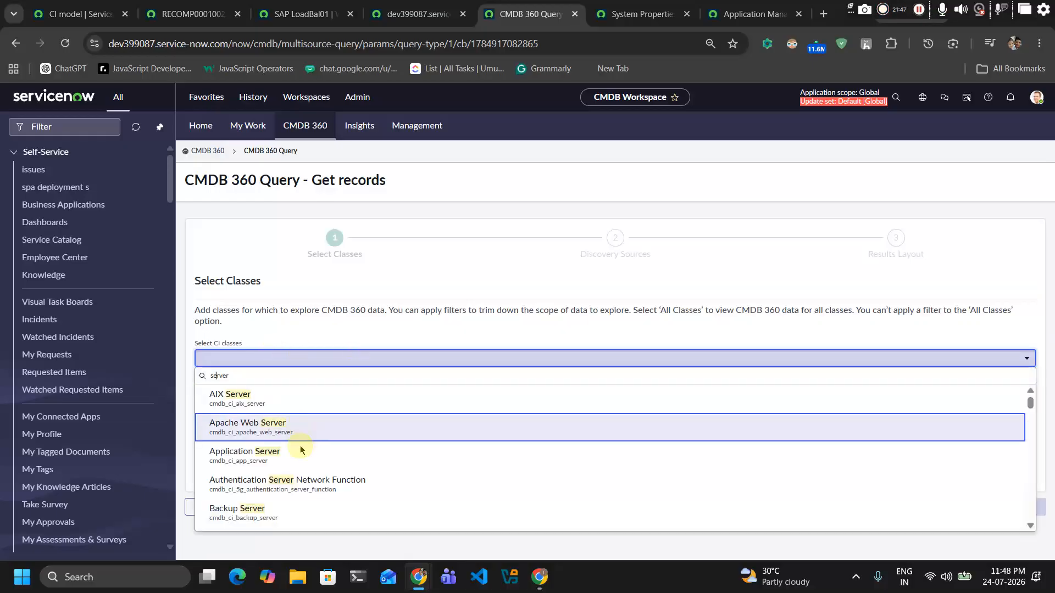
scroll(299, 453, down, 10)
scroll(299, 455, down, 15)
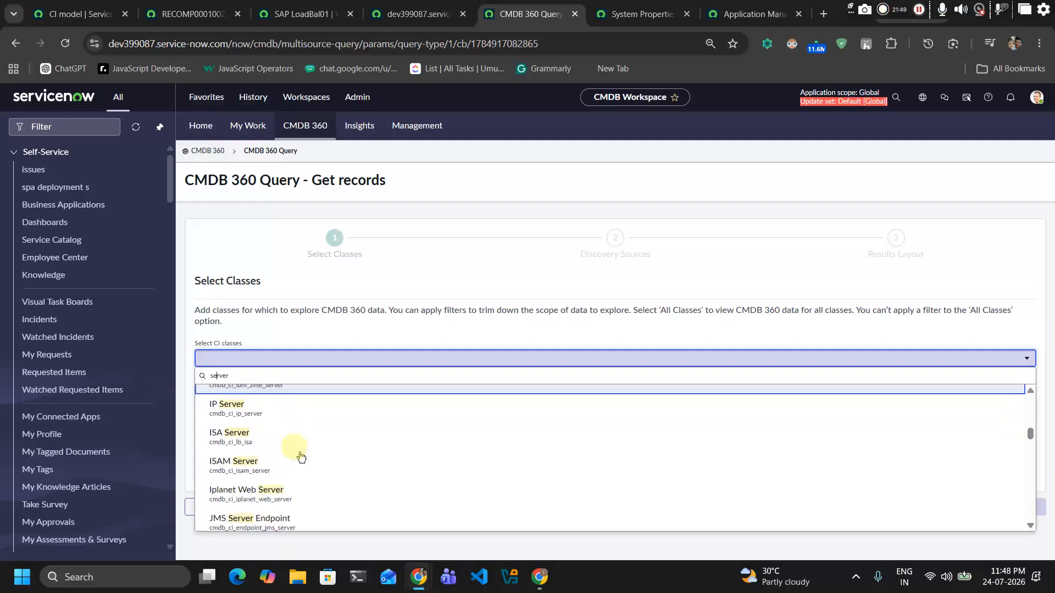
scroll(300, 457, down, 15)
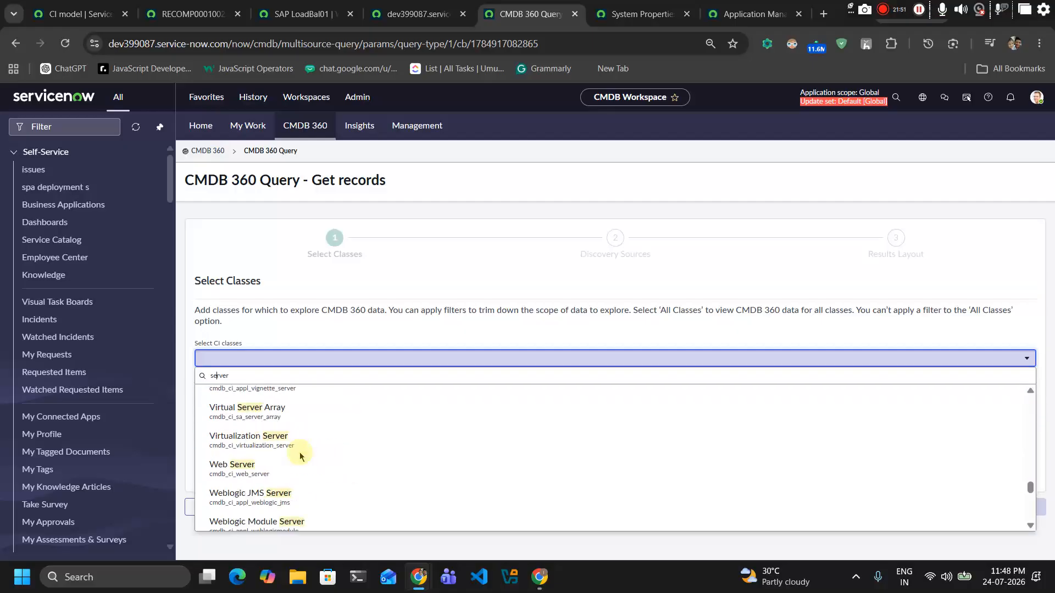
scroll(300, 457, up, 7)
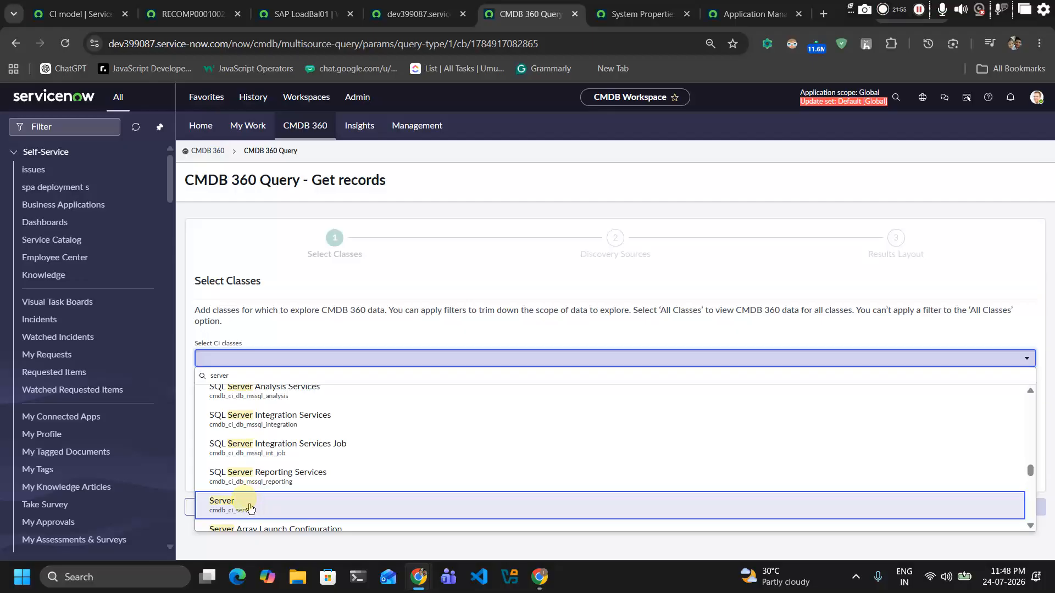
click(243, 502)
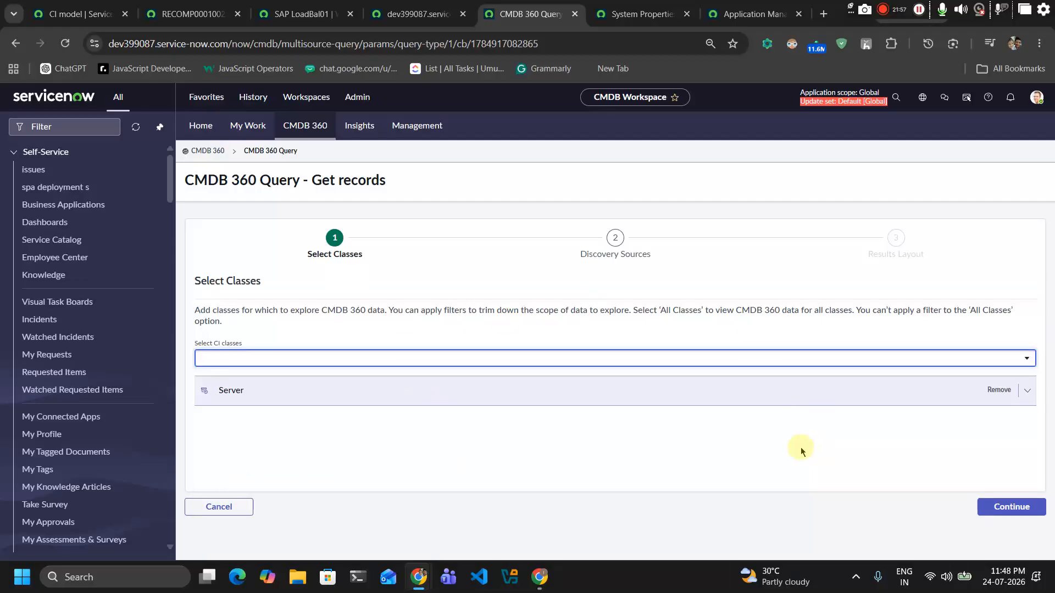
click(653, 361)
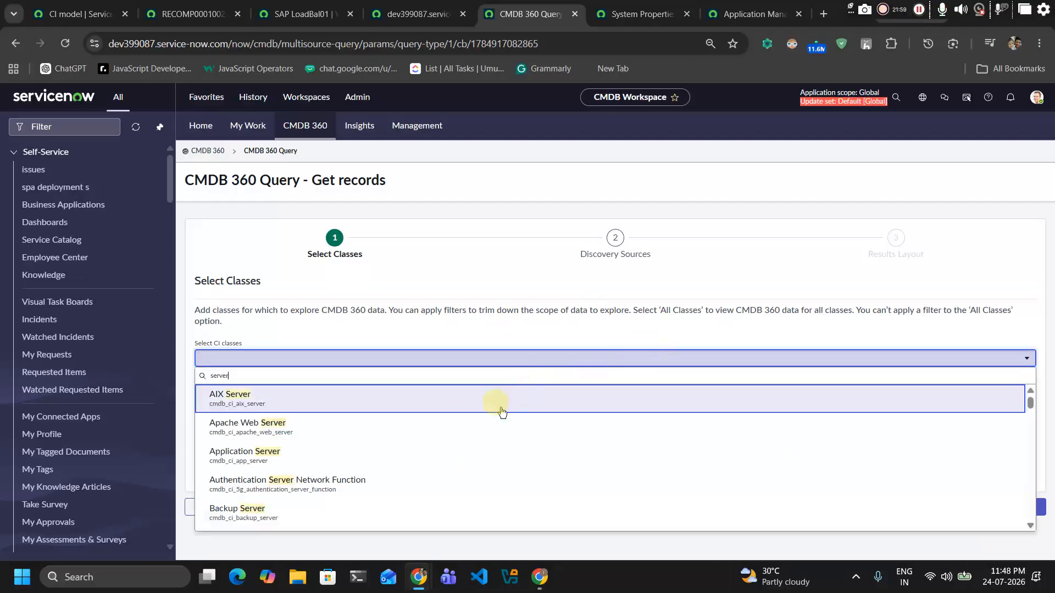
click(549, 426)
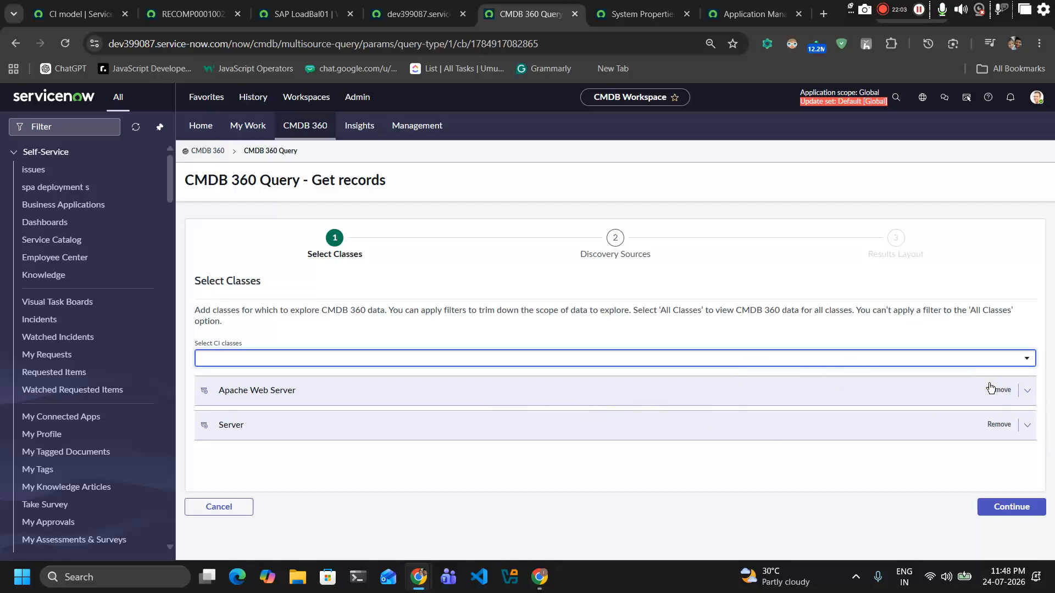
click(1008, 508)
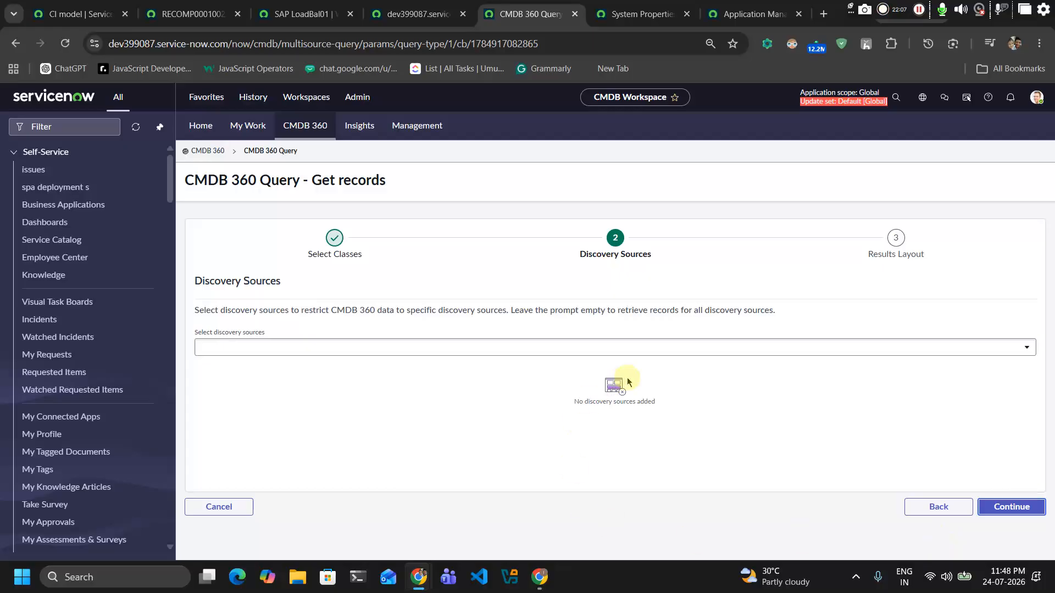
Step: Add the Altiris, EventManagement, ImportSet, ServiceNow and ServiceWatch discovery sources to the query
click(652, 346)
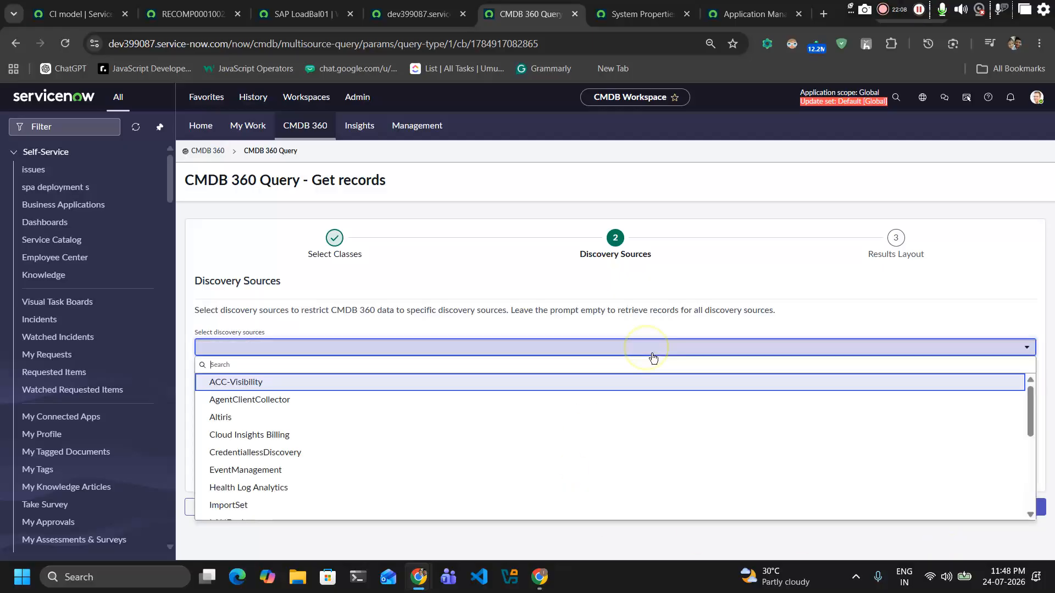
click(351, 420)
click(407, 346)
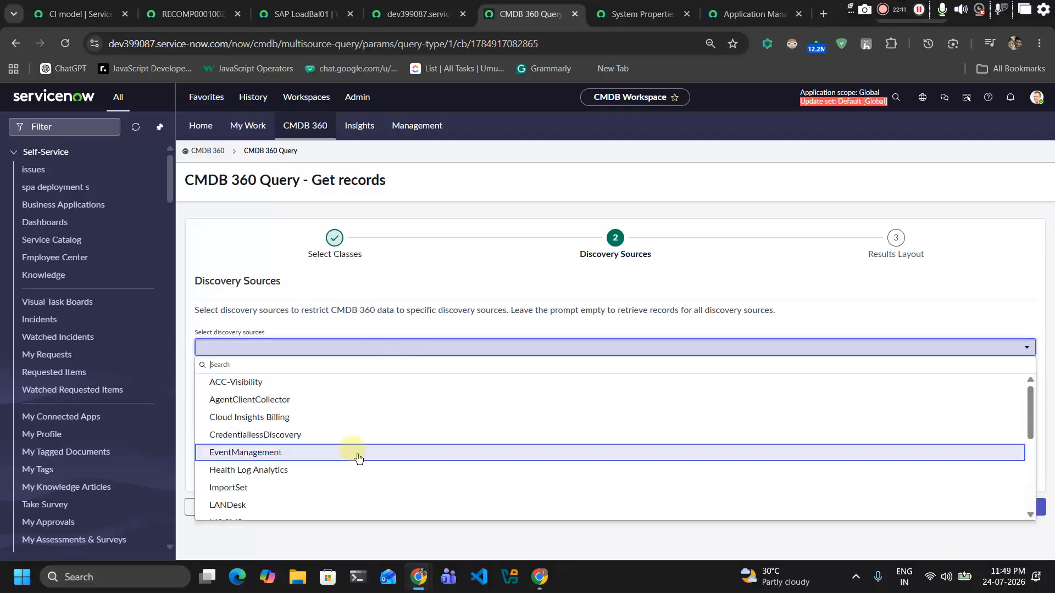
click(358, 454)
click(394, 349)
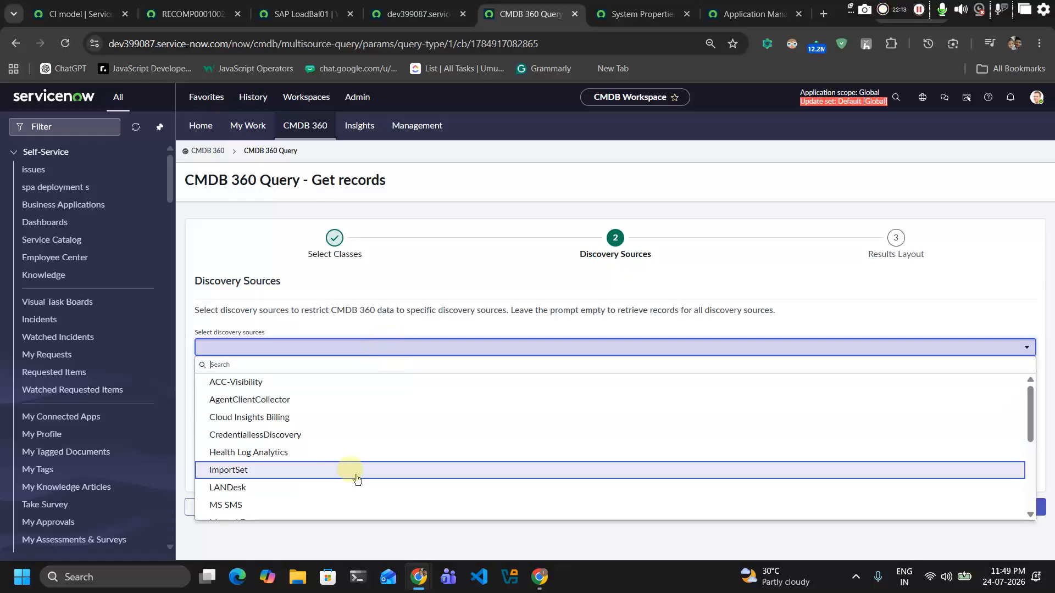
click(357, 472)
click(391, 350)
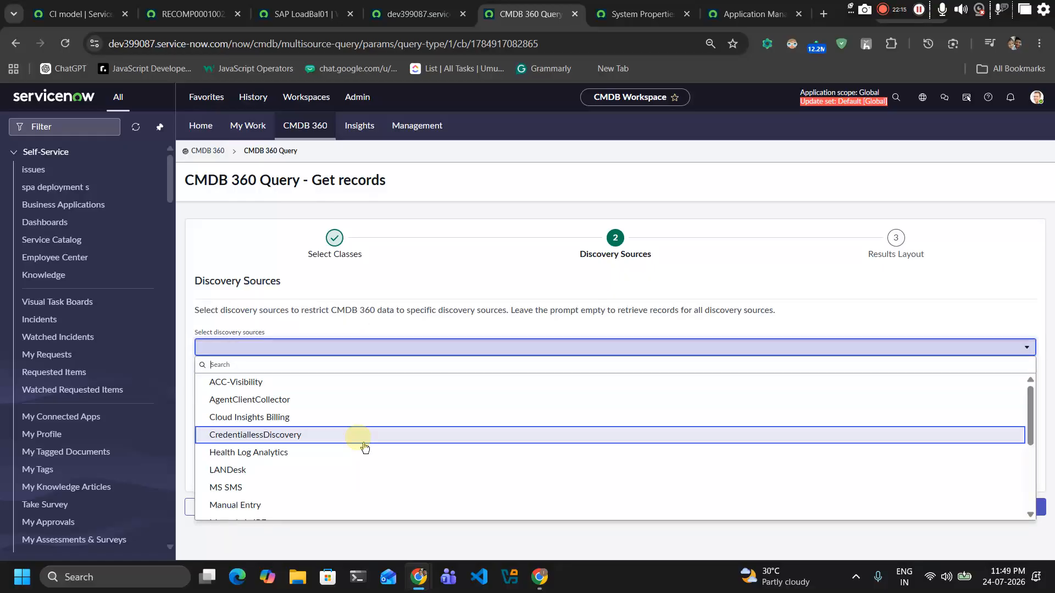
scroll(363, 448, down, 5)
click(350, 473)
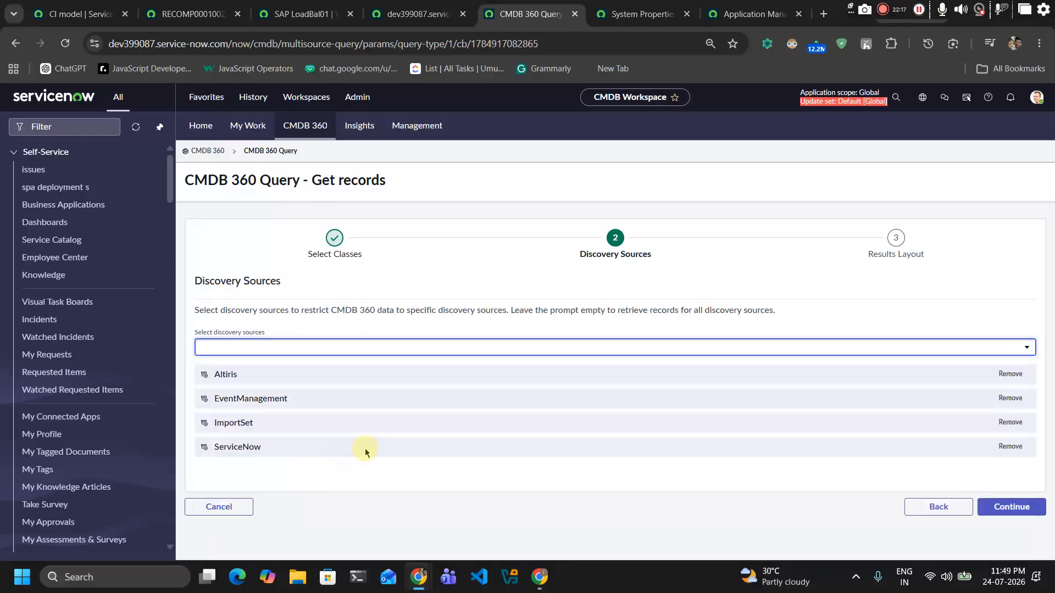
click(384, 347)
scroll(353, 434, down, 4)
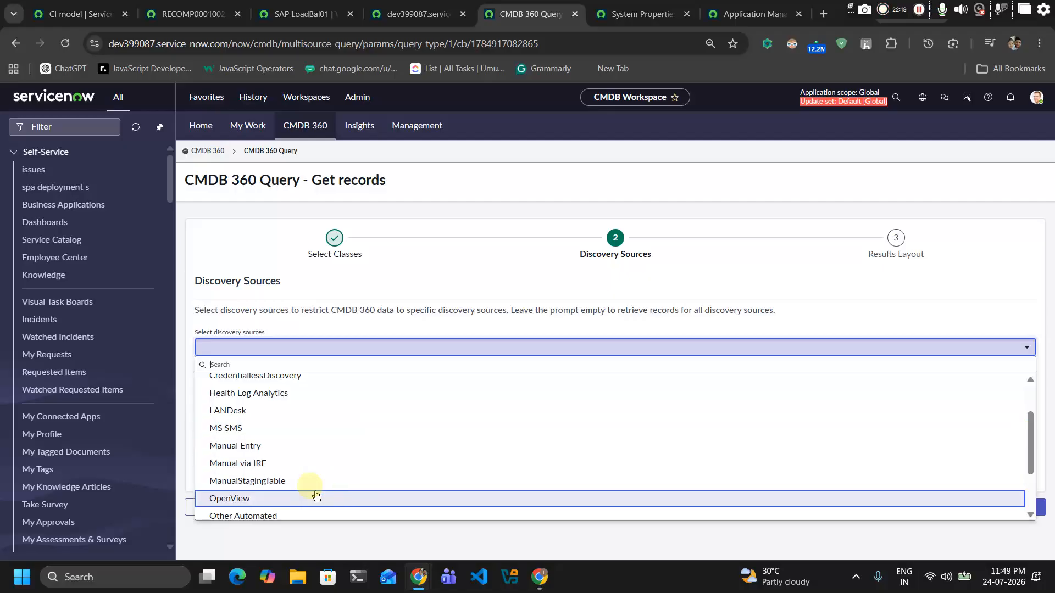
scroll(315, 492, down, 2)
click(299, 496)
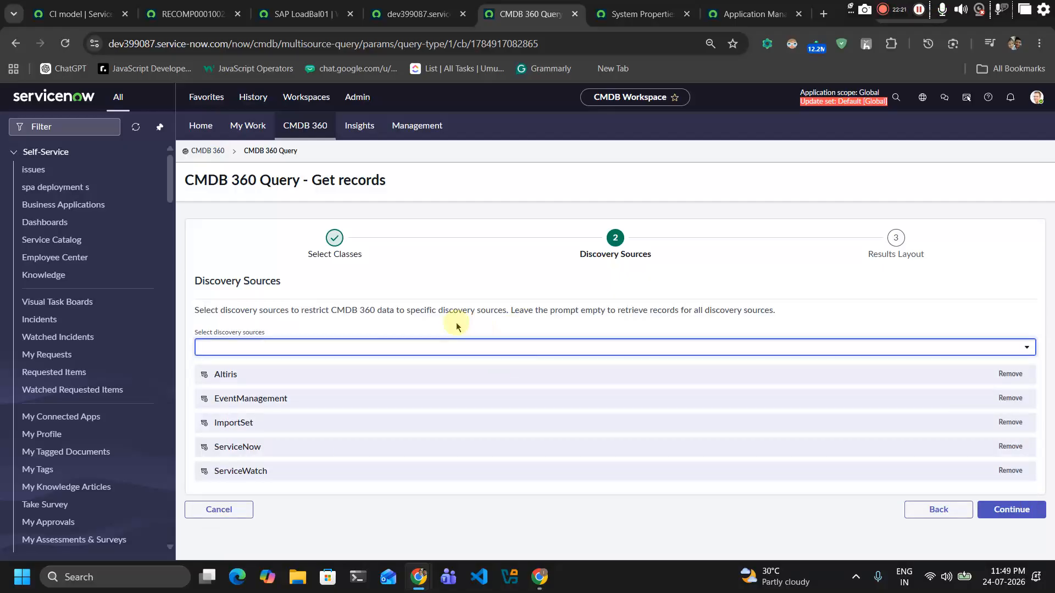
Step: Recheck the selected classes and discovery sources, then set the results layout to show CI records by discovery source
click(330, 244)
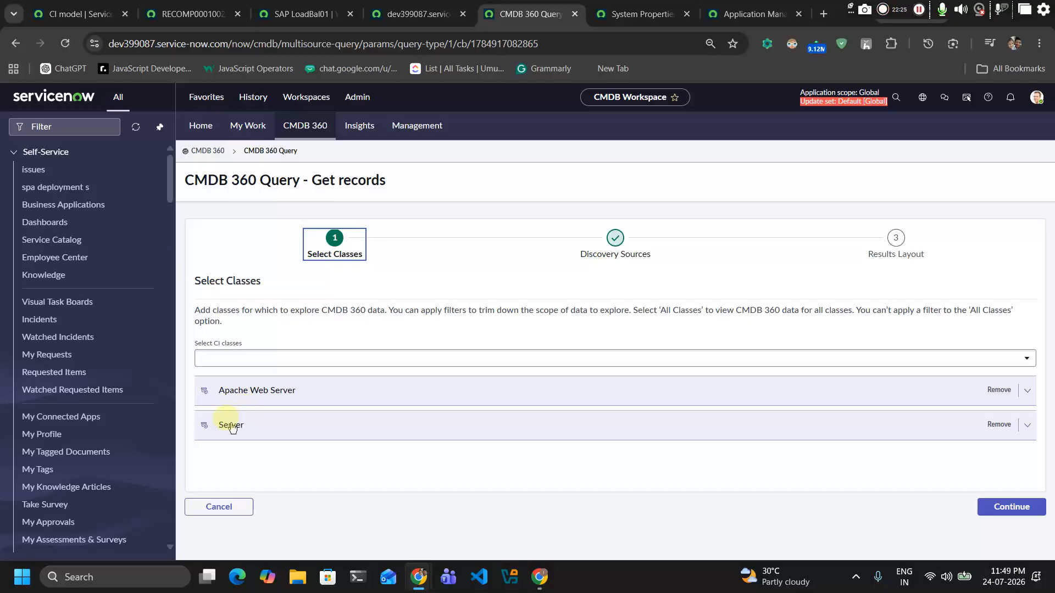
click(636, 244)
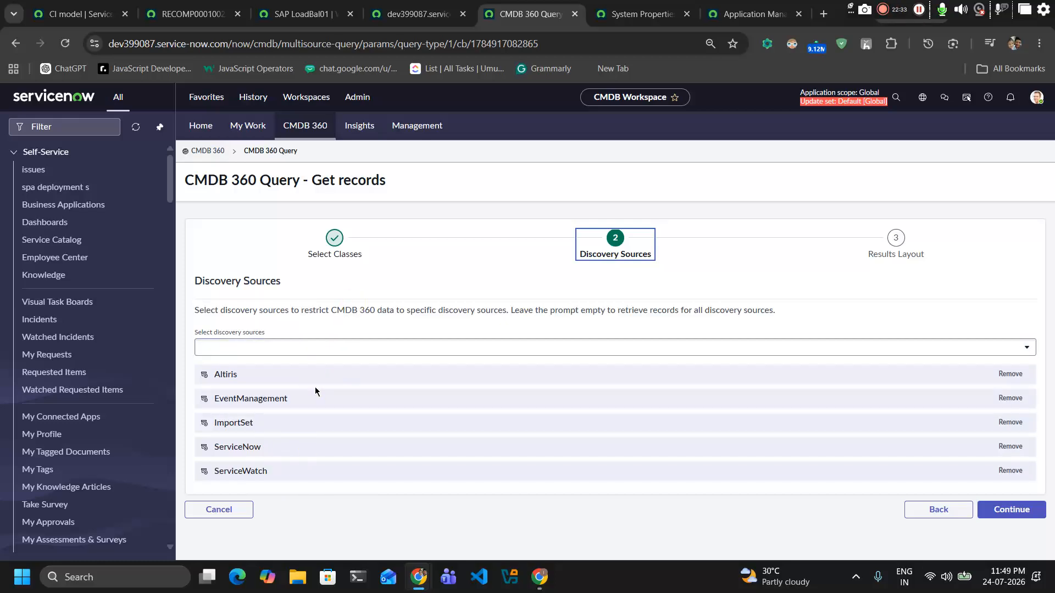
click(1010, 509)
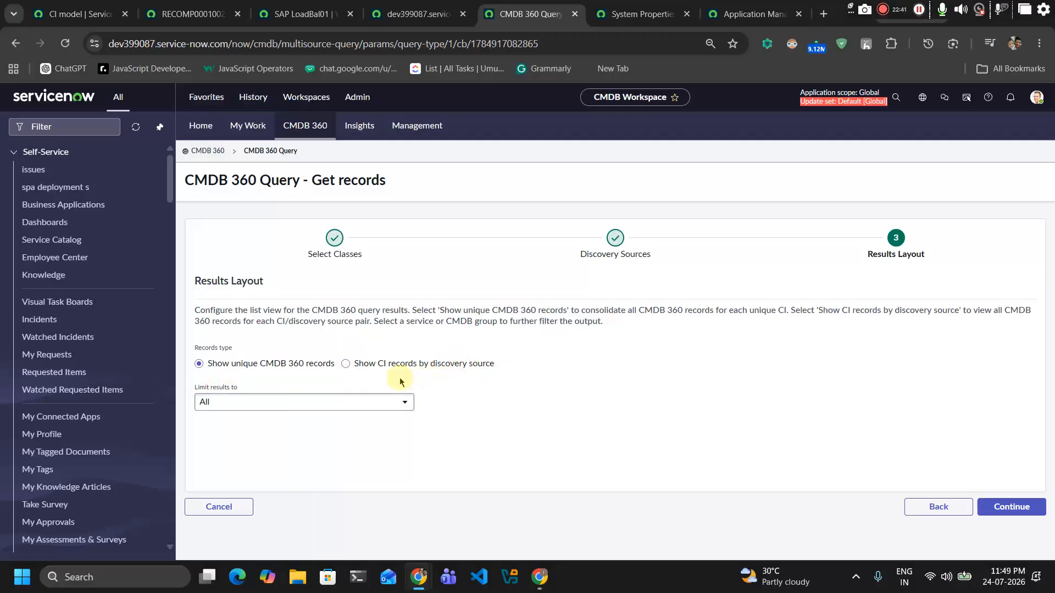
click(382, 358)
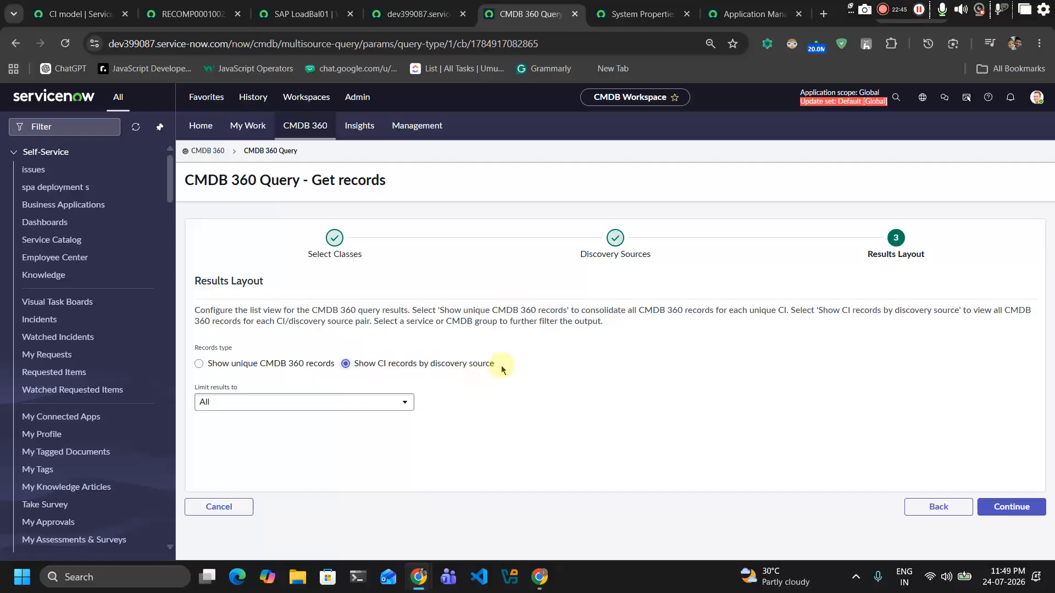
click(1035, 505)
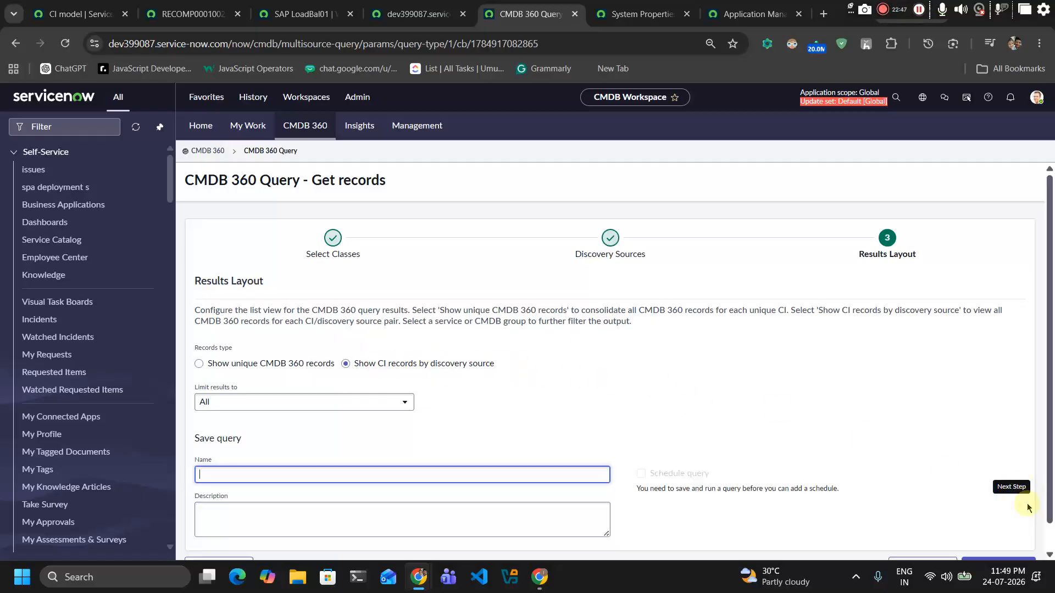
Step: Save the query under the name "All CMDB 360 data"
scroll(1026, 503, down, 1)
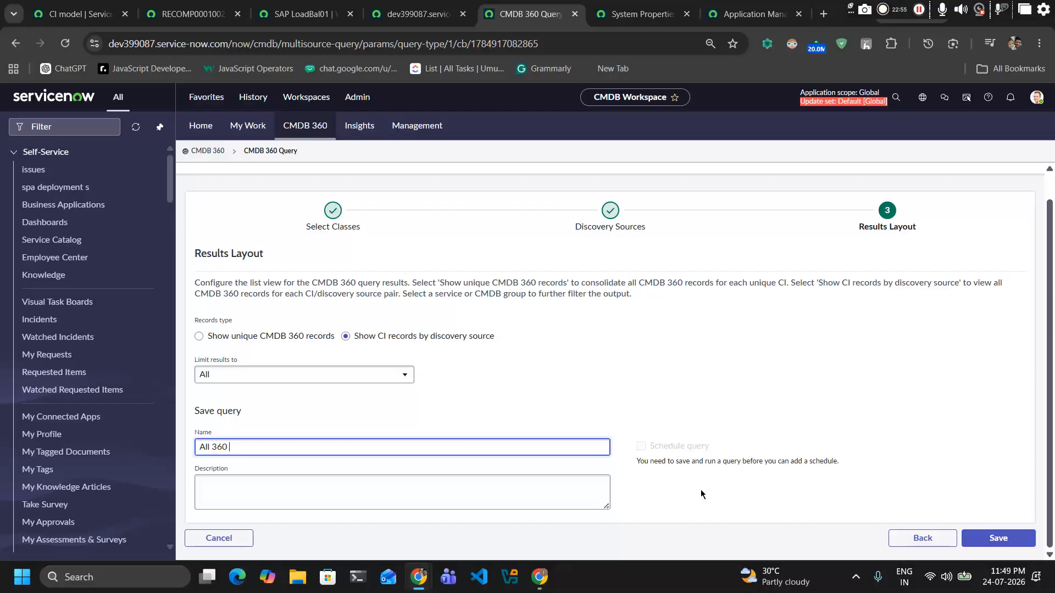
text(CMDB)
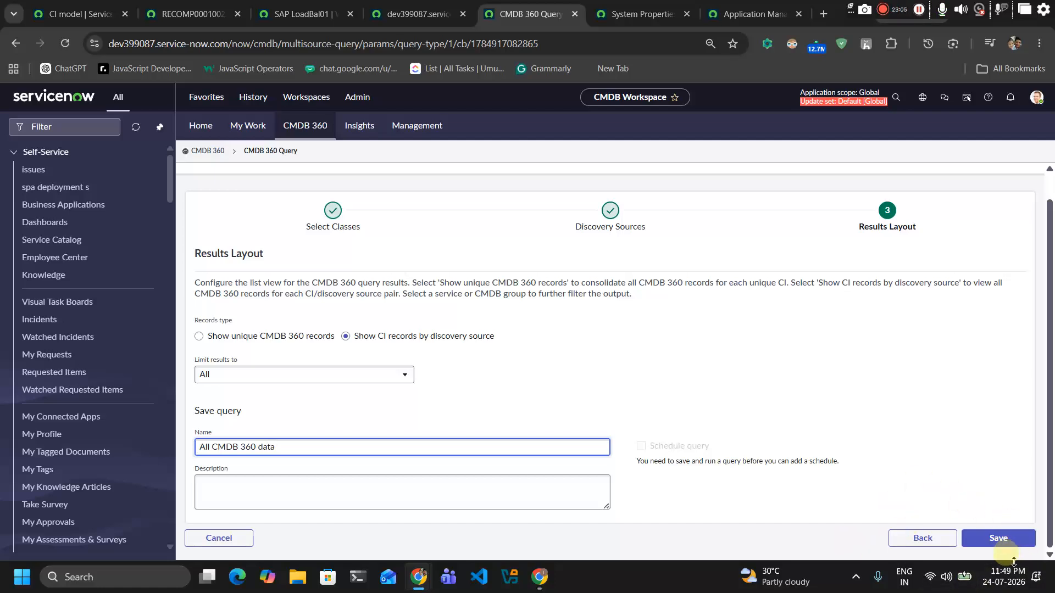
click(992, 539)
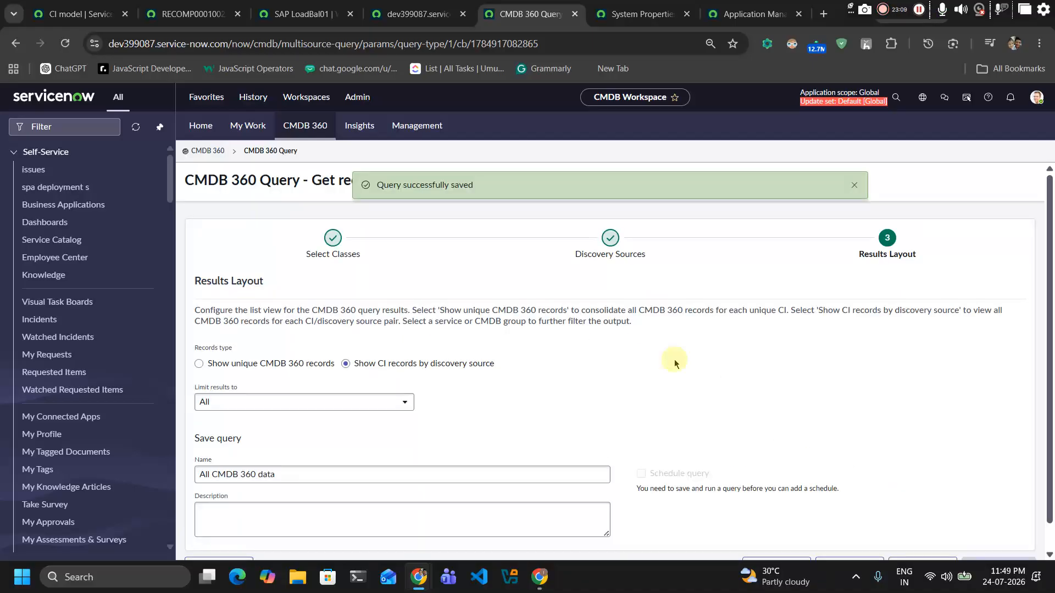
scroll(667, 391, down, 1)
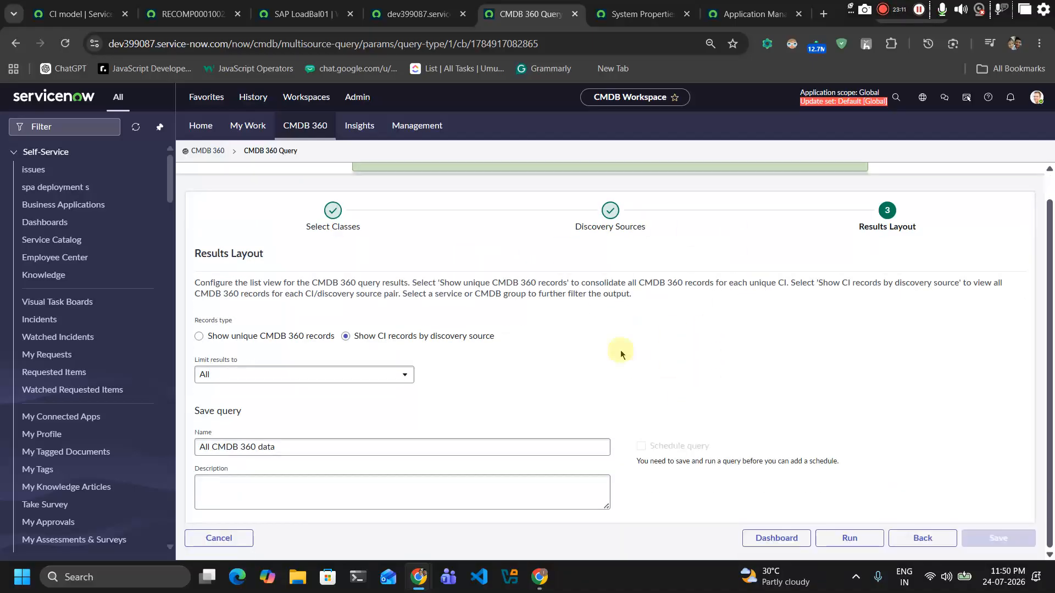
scroll(618, 349, up, 1)
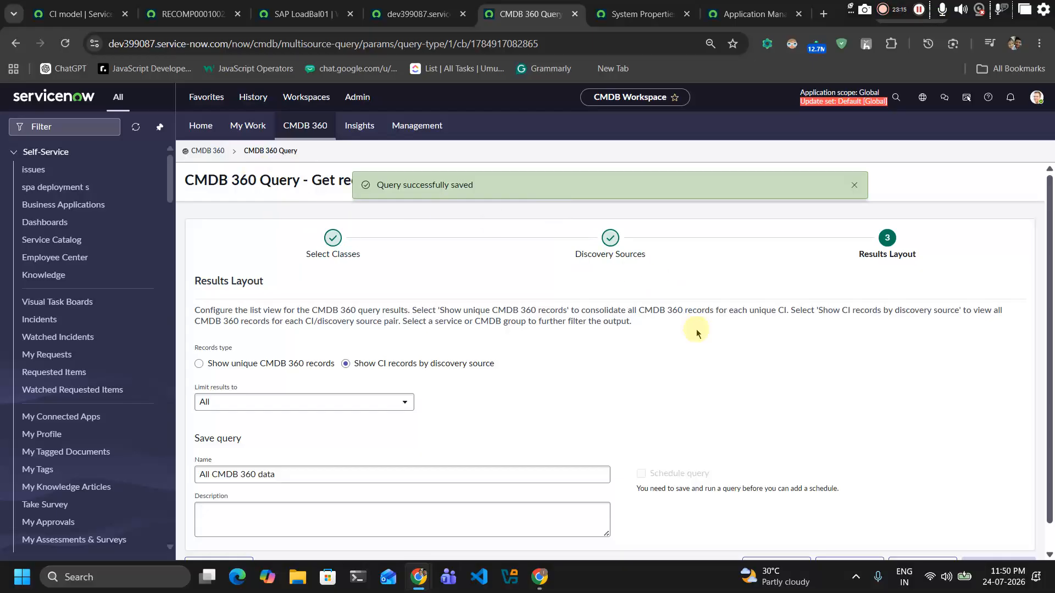
scroll(866, 407, down, 1)
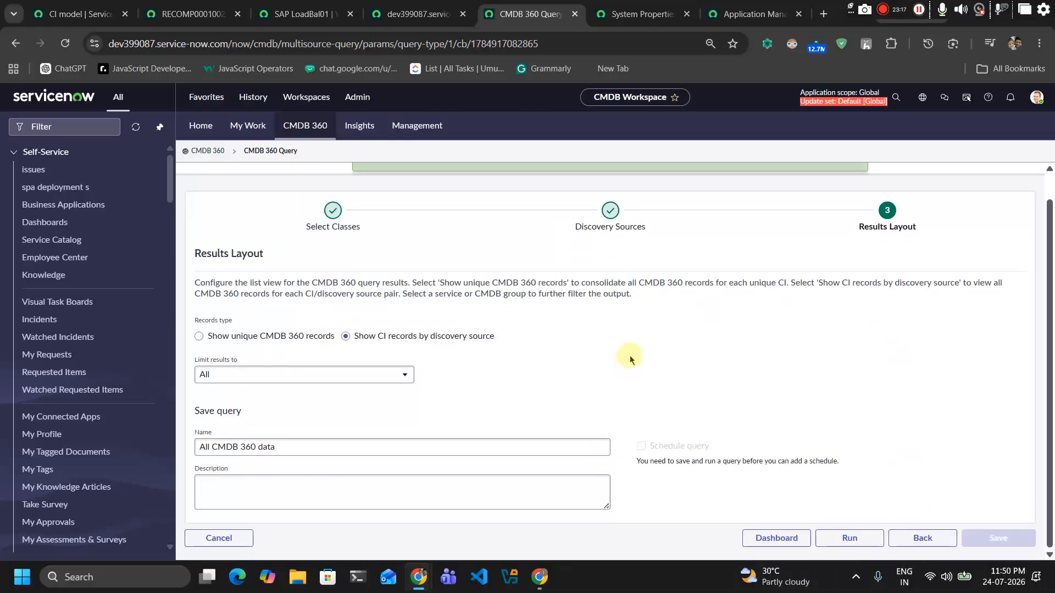
scroll(630, 358, up, 1)
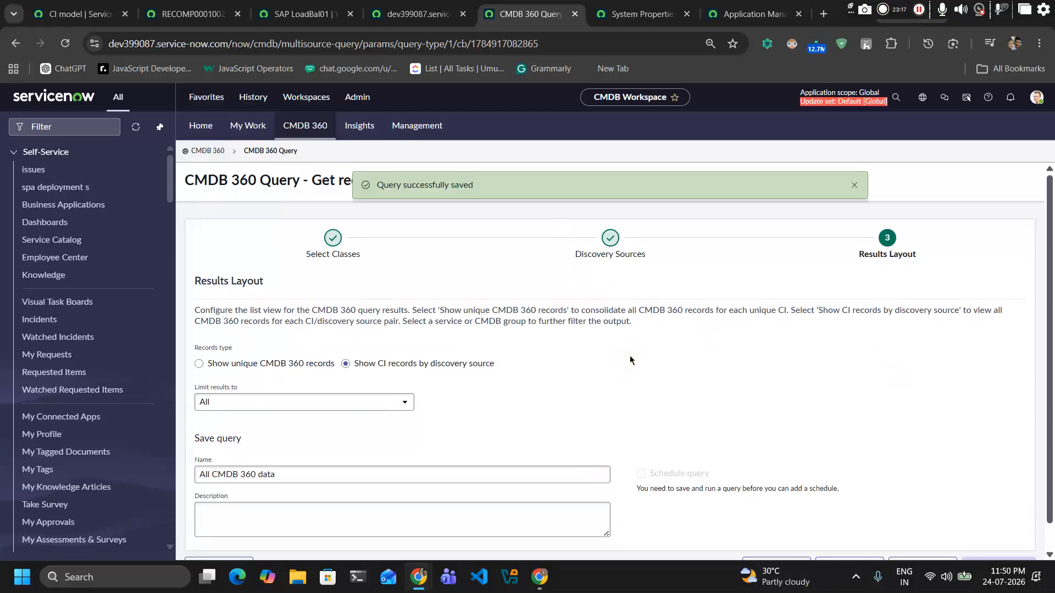
Step: Reload the CMDB 360 overview, open the saved query "All CMDB 360 data" and run it
click(208, 151)
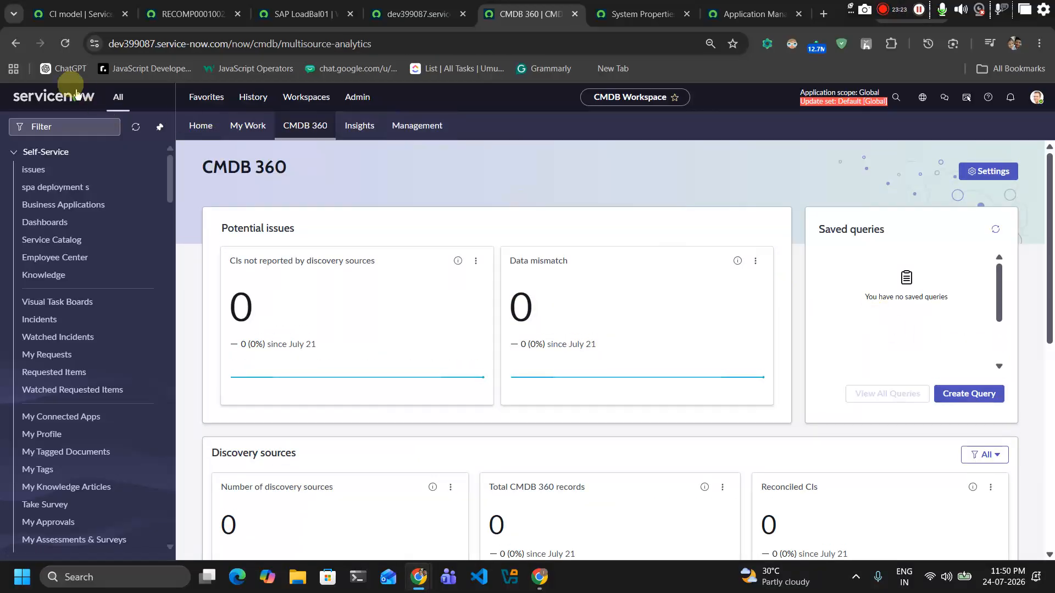
click(65, 43)
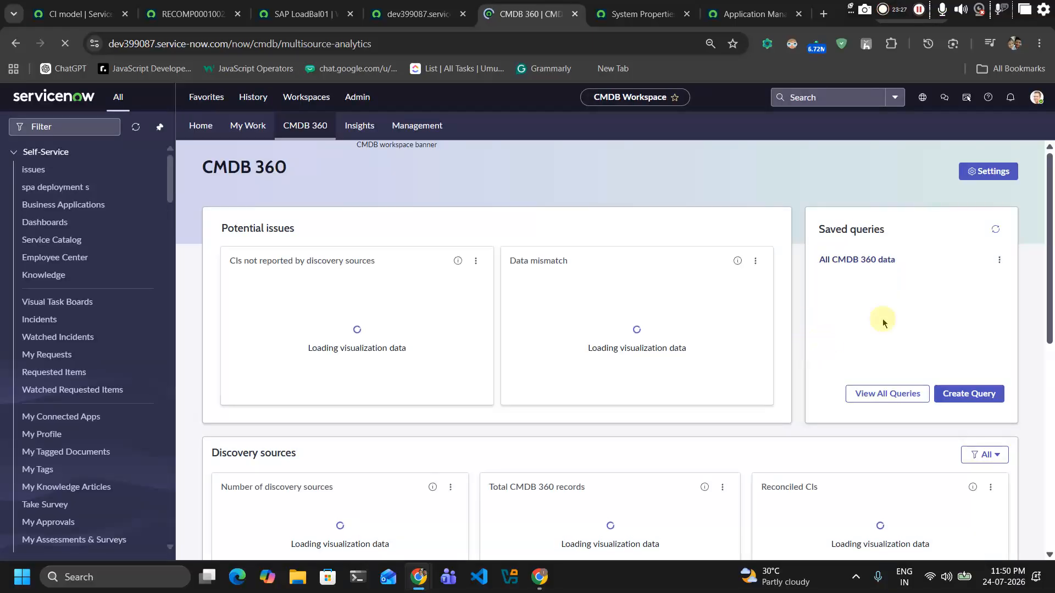
click(876, 265)
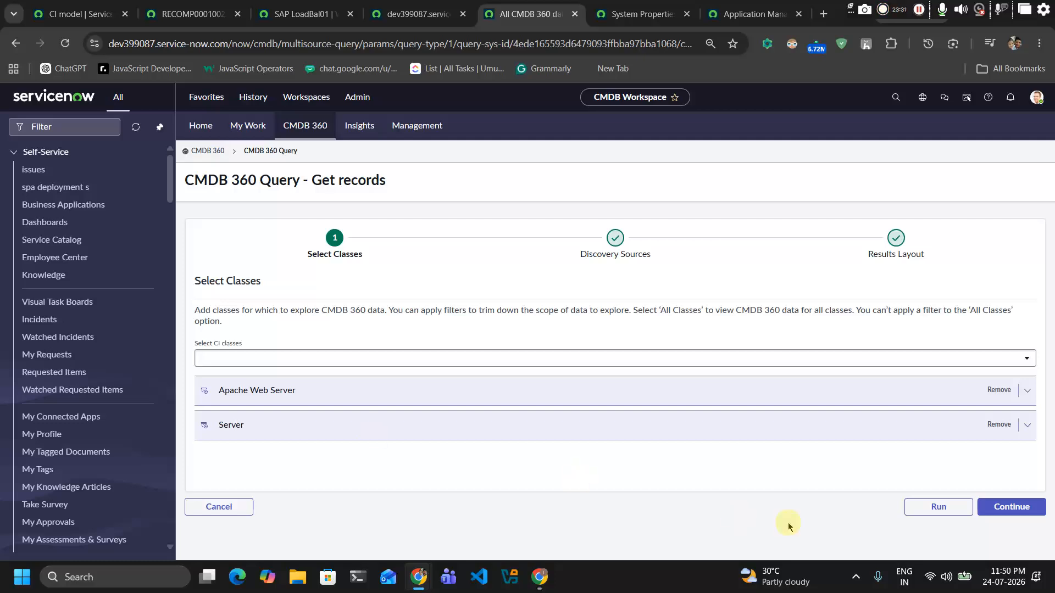
click(955, 515)
click(956, 510)
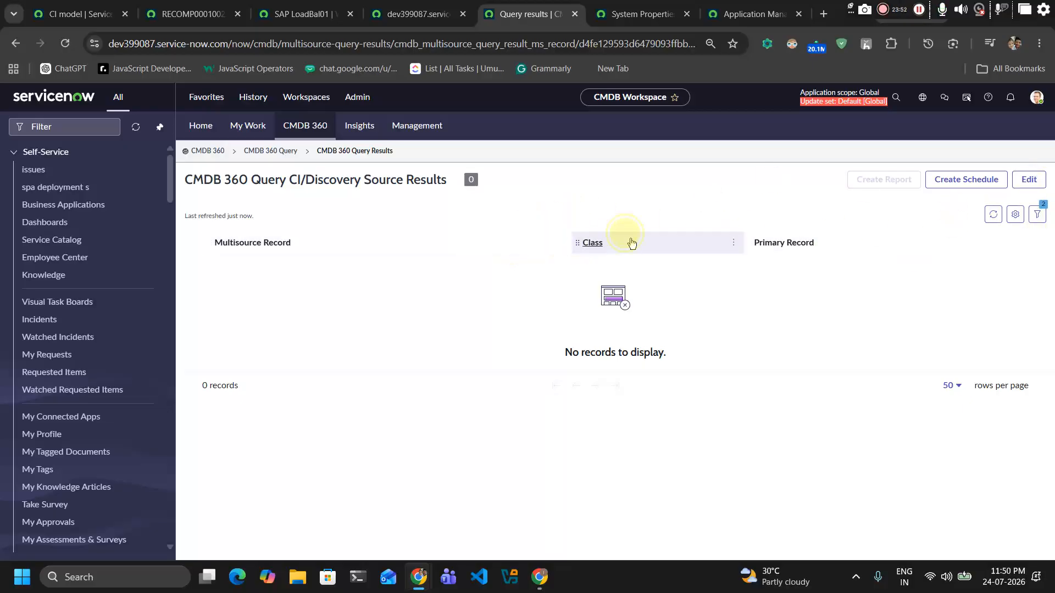
click(679, 246)
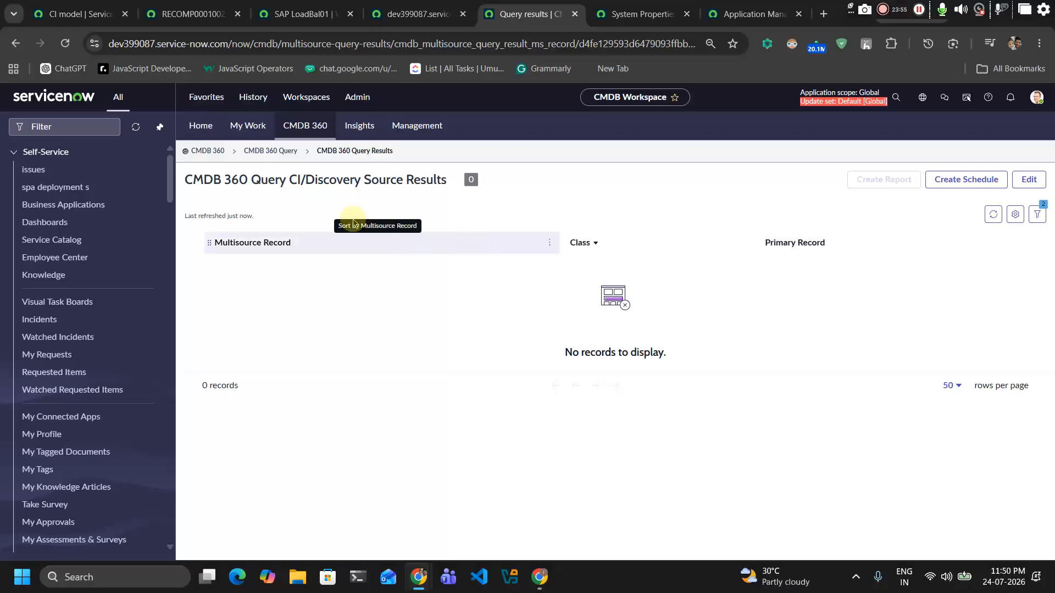
Step: Leave the saved query and create a CMDB 360 query of the type Compare attribute values
click(275, 152)
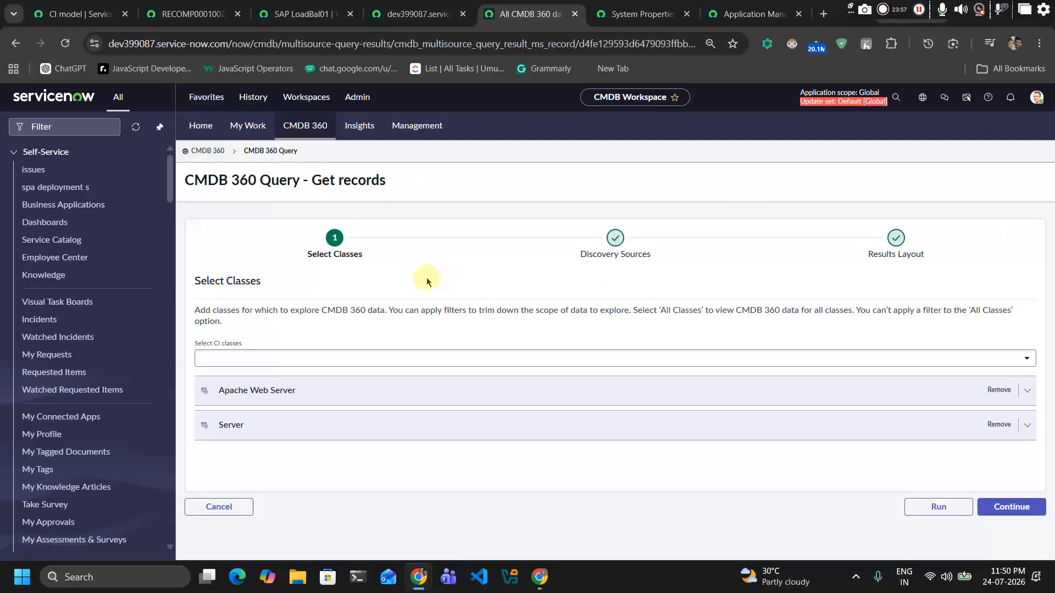
click(236, 506)
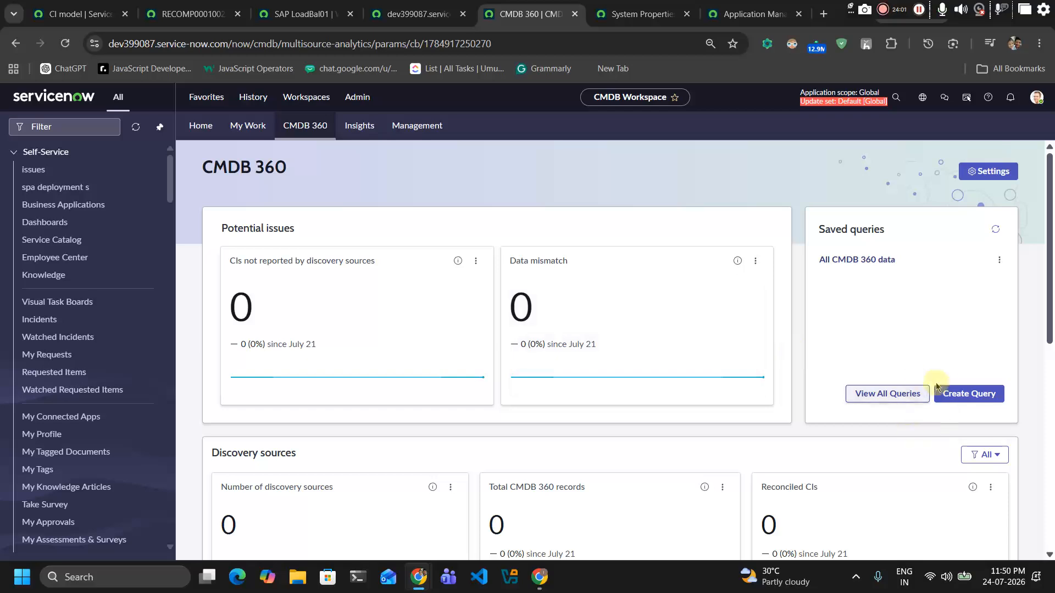
click(953, 395)
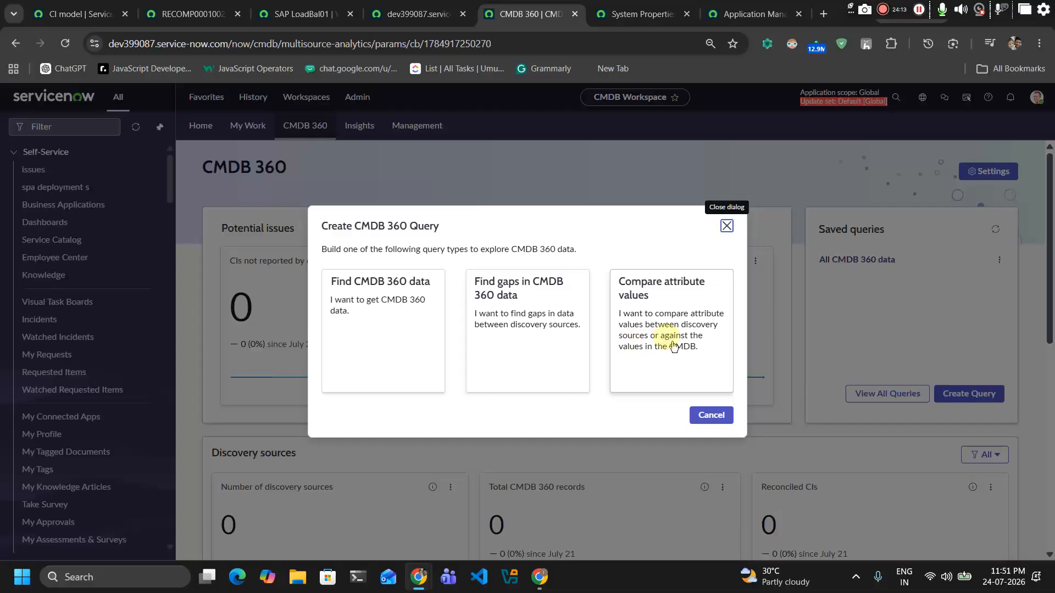
click(644, 356)
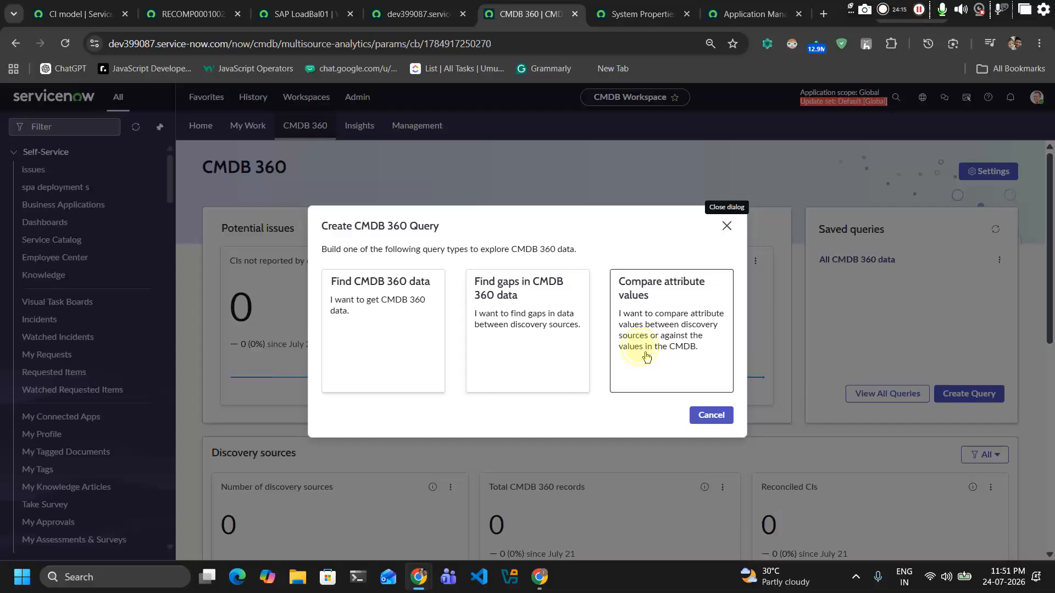
Step: Search the CI classes for "server", also trying the table name cmdb_ci_server
click(367, 368)
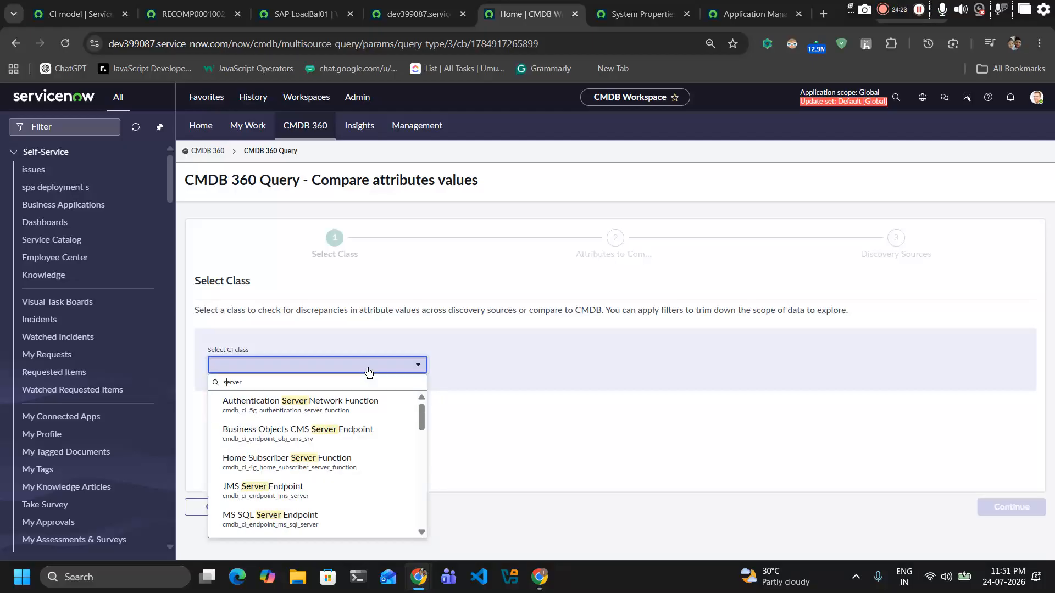
key(Left)
key(Left)
key(Left)
key(Left)
text(c)
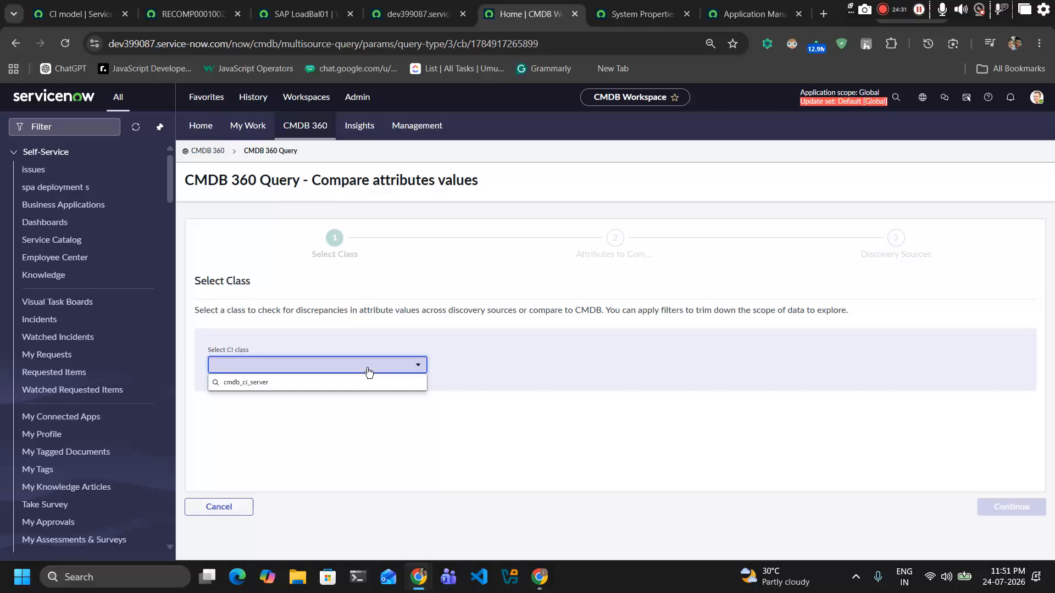
key(ctrl+BackSpace)
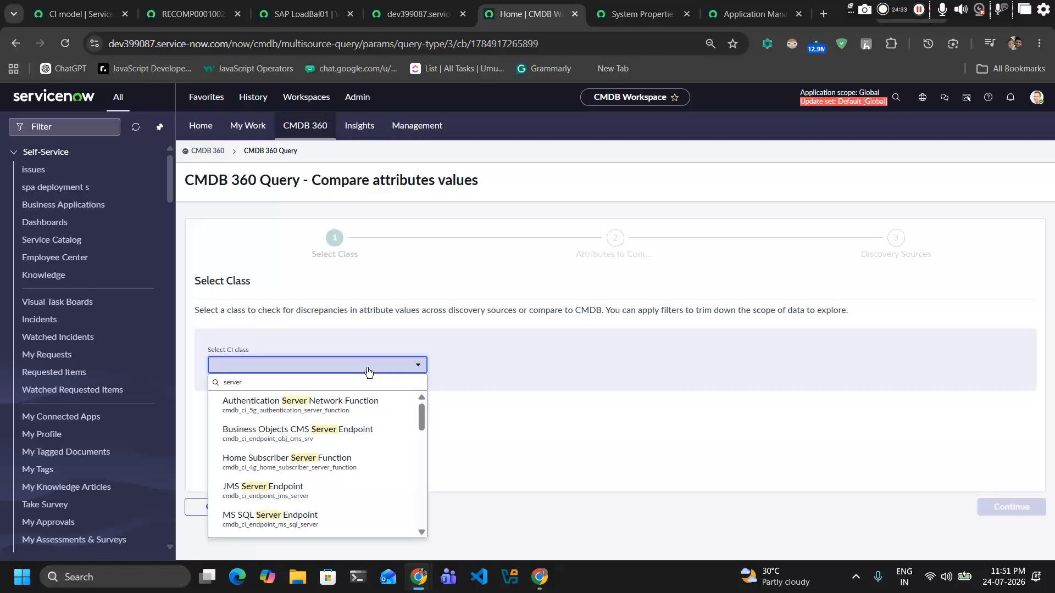
Step: Select Server Chassis as the CI class to check for attribute discrepancies
scroll(361, 438, down, 10)
scroll(362, 438, up, 4)
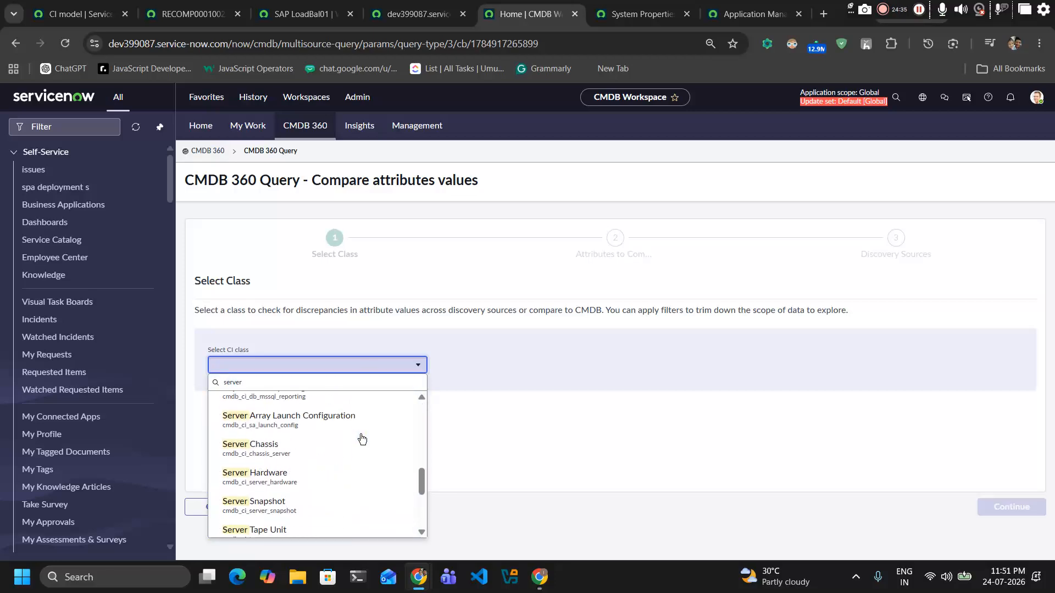
scroll(362, 438, down, 2)
scroll(361, 438, down, 2)
scroll(362, 438, up, 7)
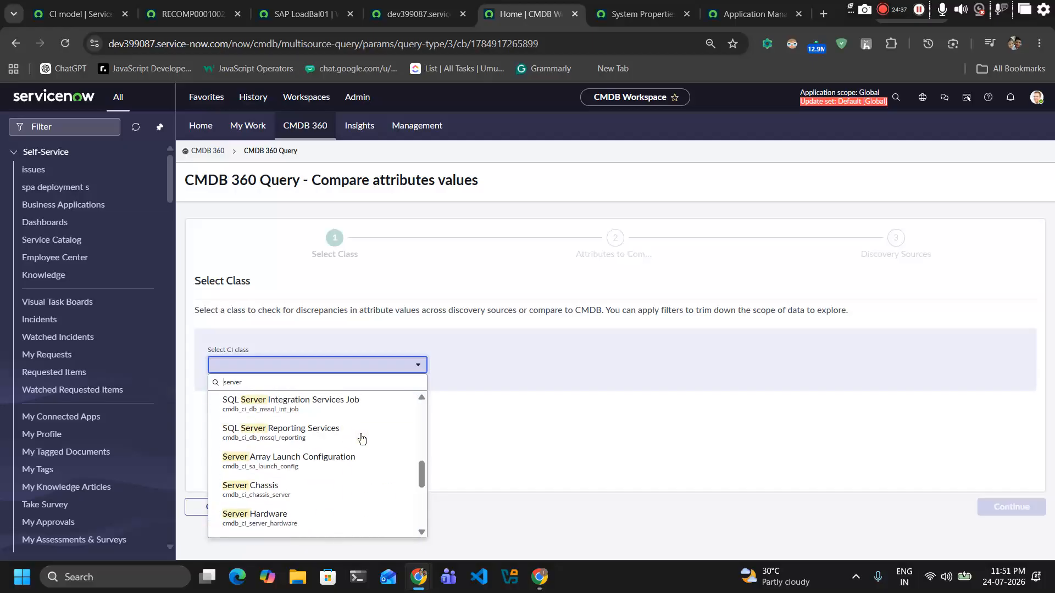
scroll(362, 439, up, 3)
scroll(362, 438, down, 8)
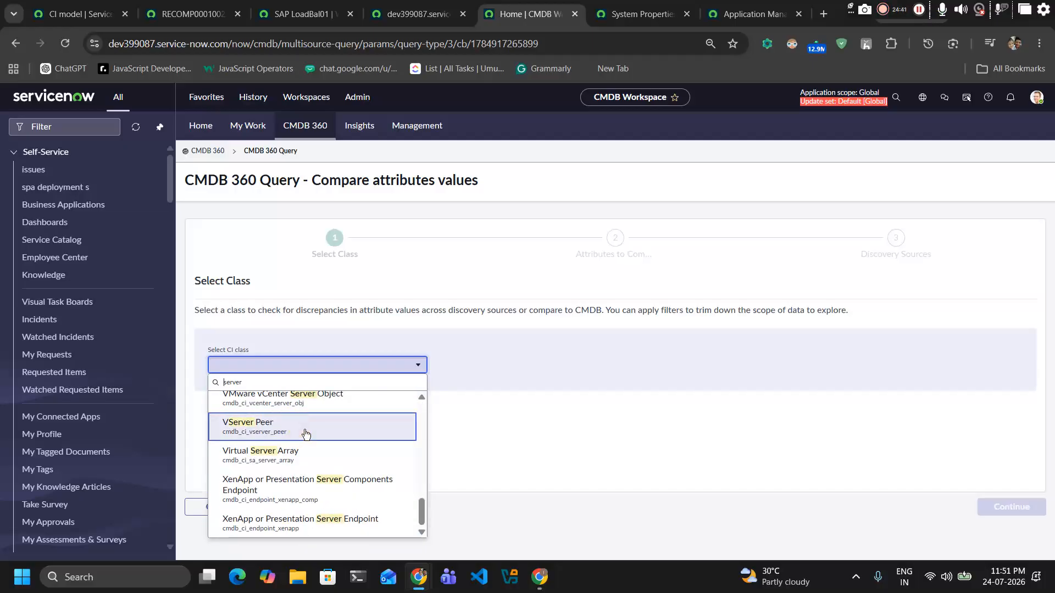
scroll(304, 432, up, 4)
scroll(301, 437, down, 3)
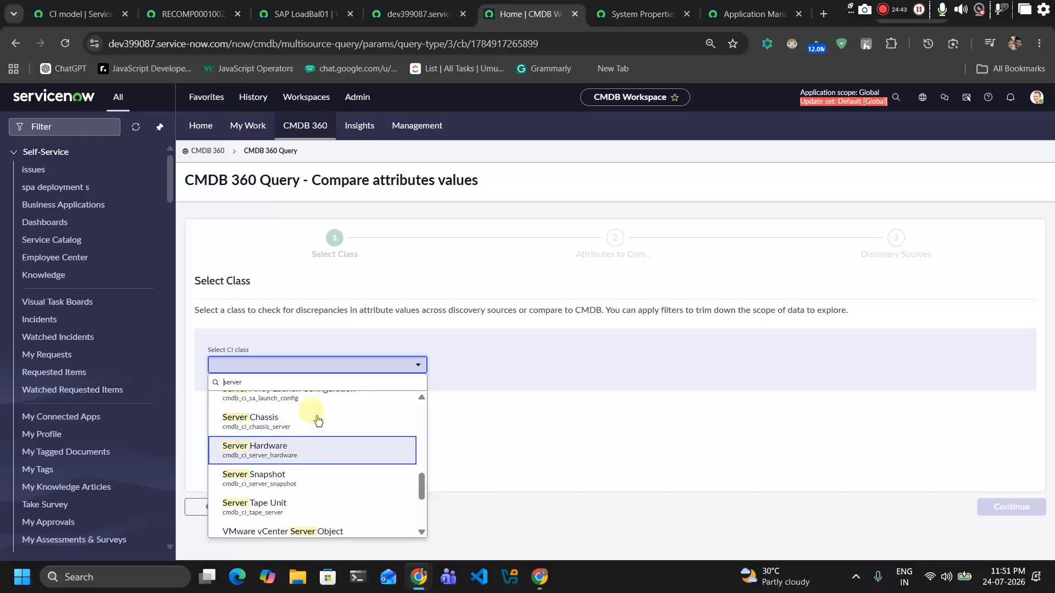
click(317, 420)
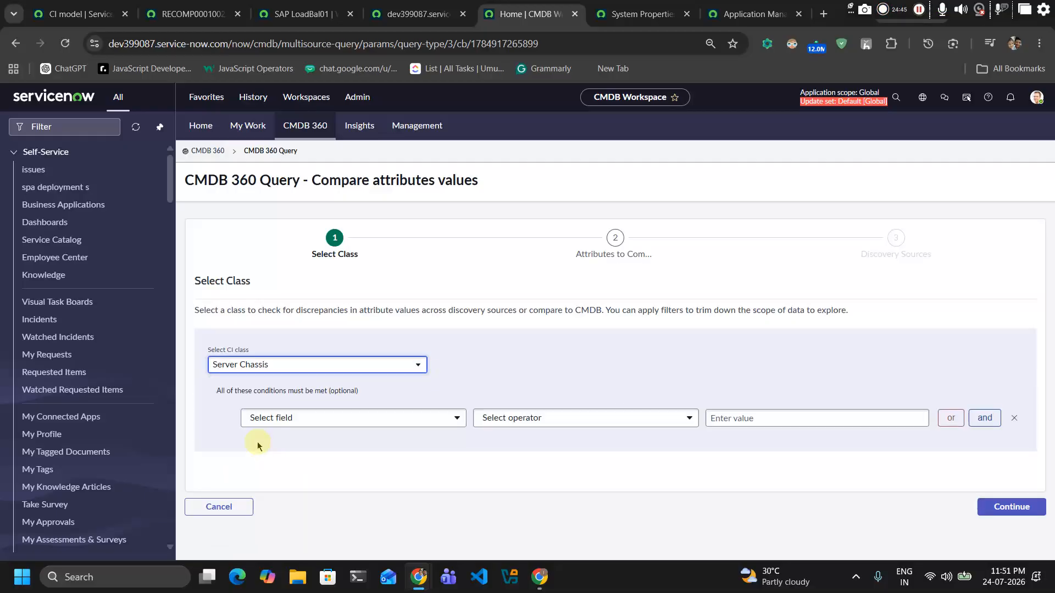
Step: Add the filter condition Class is Server Chassis and continue to the attributes to compare
click(366, 416)
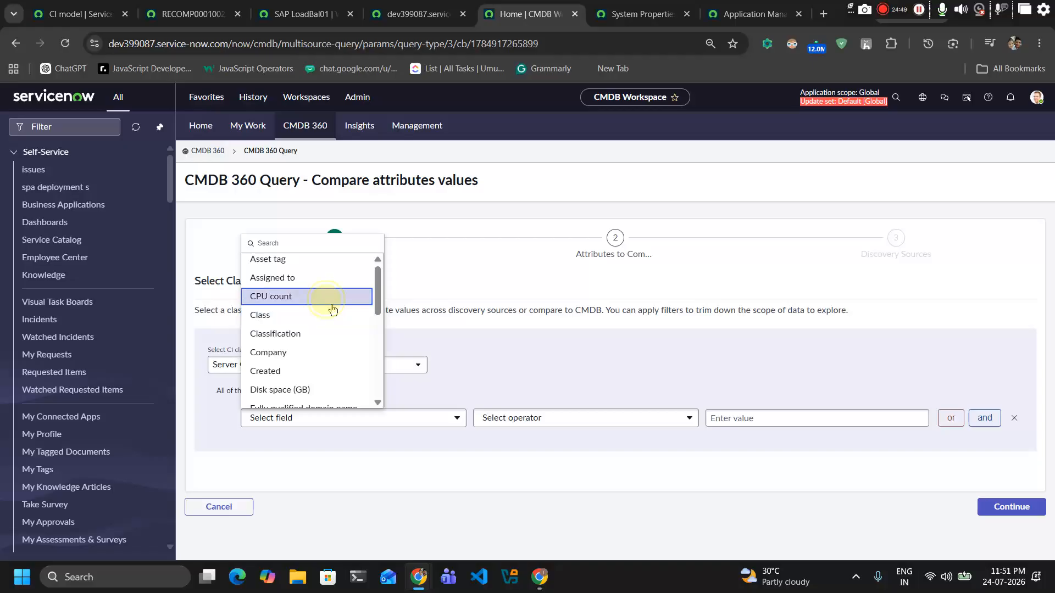
click(332, 297)
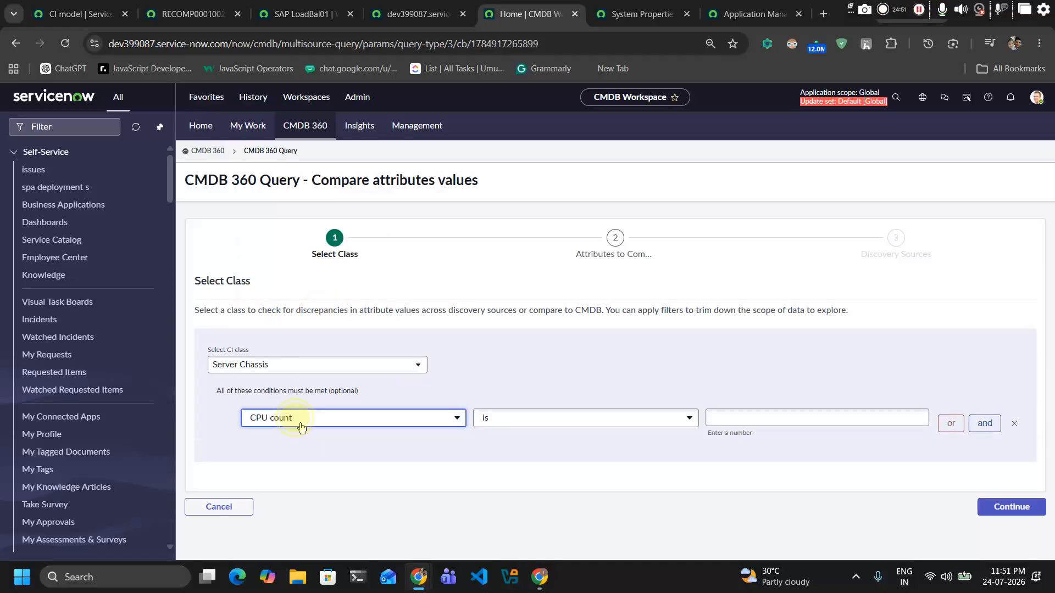
click(300, 420)
click(306, 315)
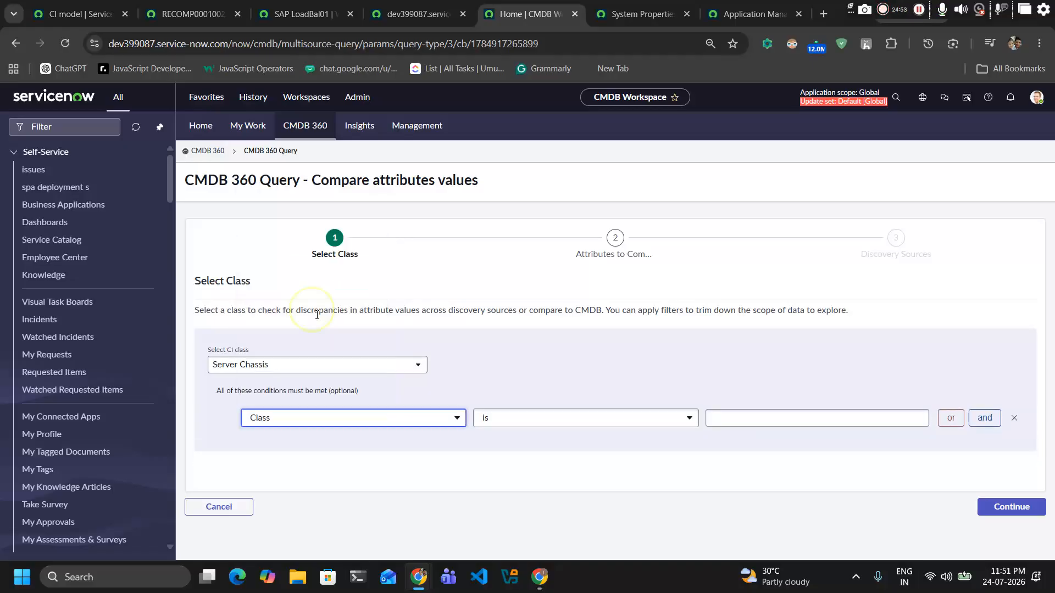
click(641, 419)
click(642, 419)
click(755, 419)
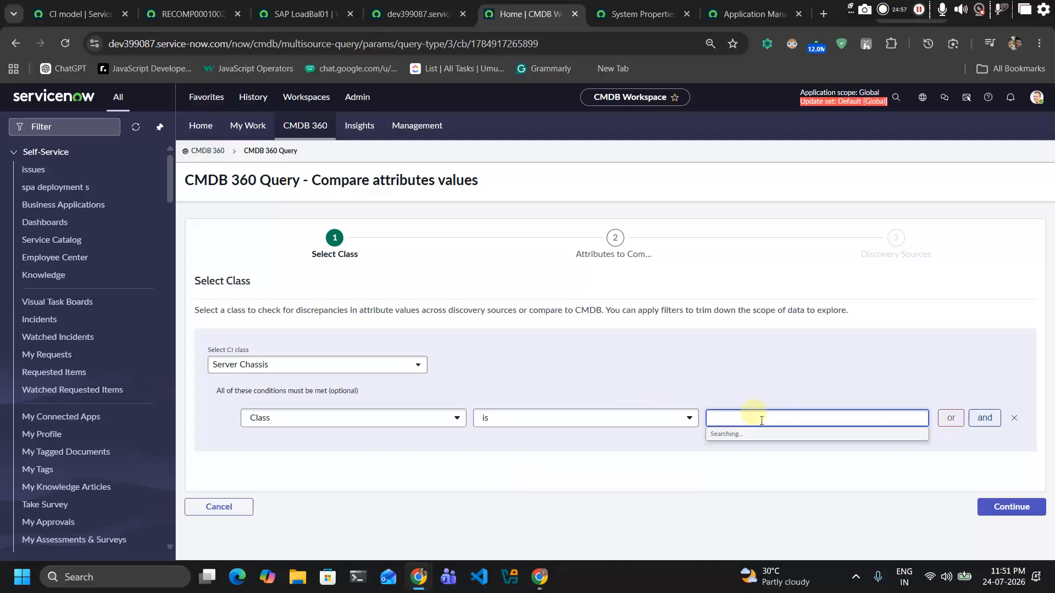
click(745, 467)
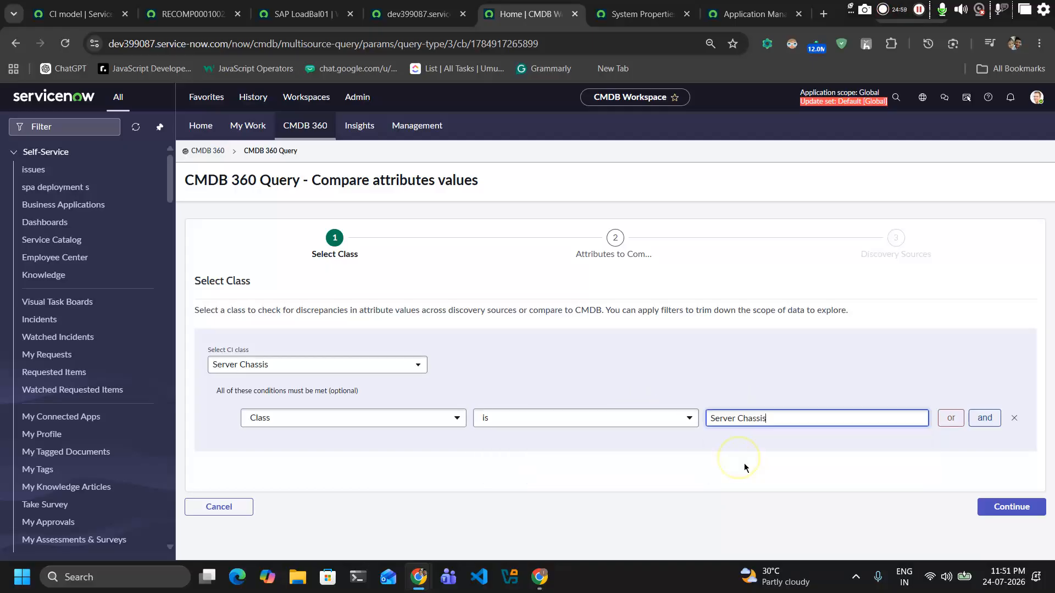
click(1008, 500)
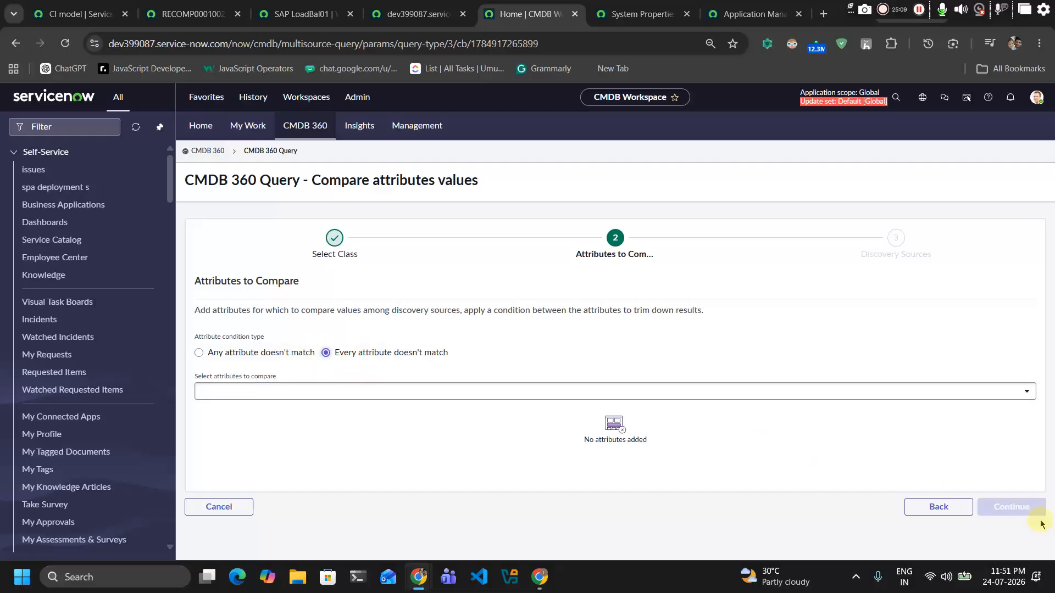
Step: Add Assigned to, Company, Fully qualified domain name and Disk space (GB) as attributes to compare
click(757, 390)
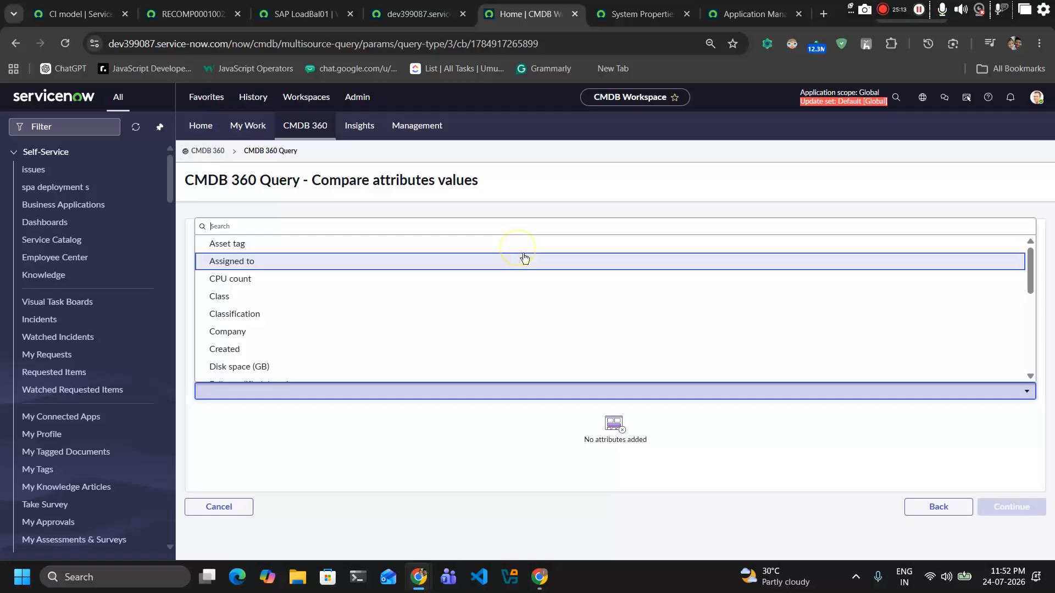
click(525, 259)
click(445, 393)
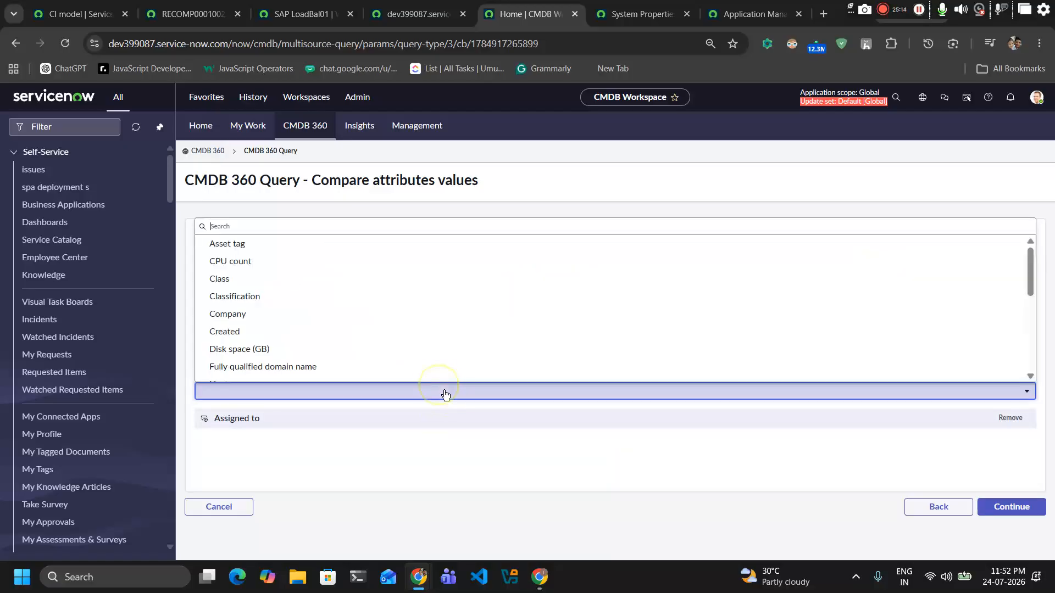
click(430, 320)
click(394, 390)
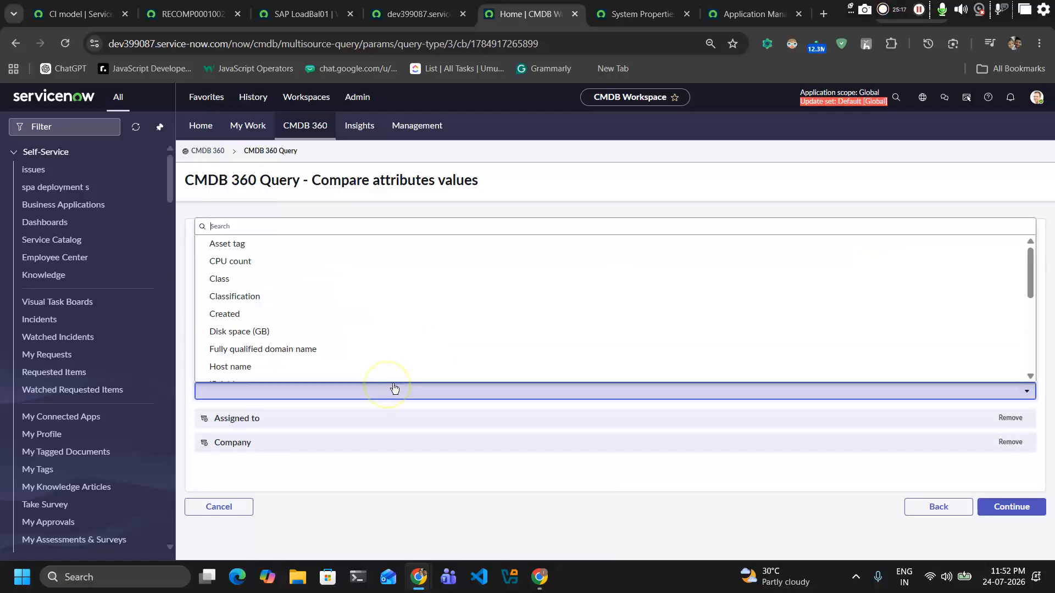
click(395, 350)
click(372, 398)
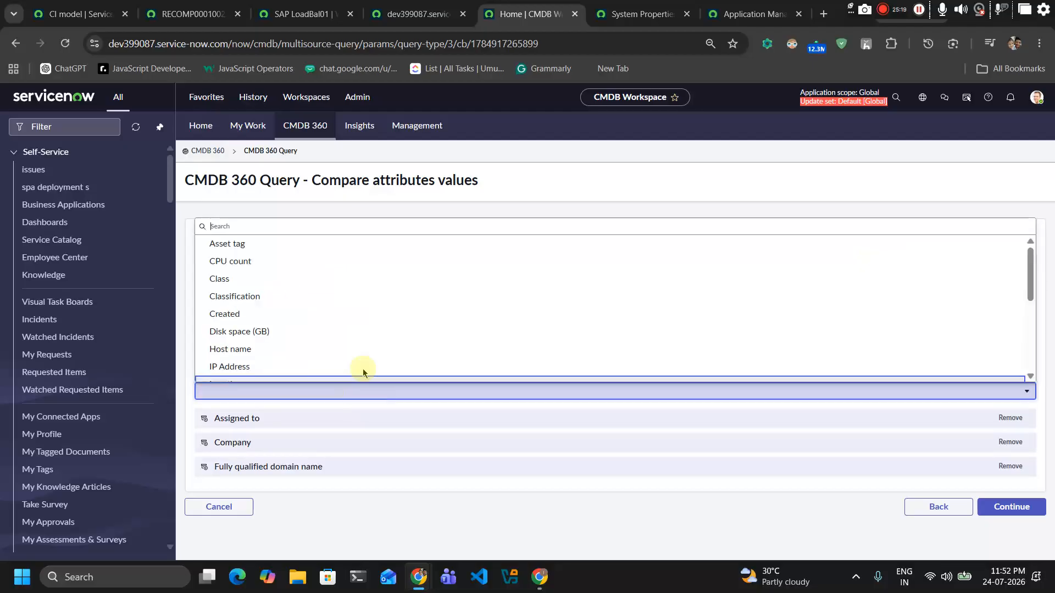
click(356, 342)
Step: Set the attribute condition to "Any attribute doesn't match", add Host name, IP Address and Location, and continue to the discovery sources
click(273, 352)
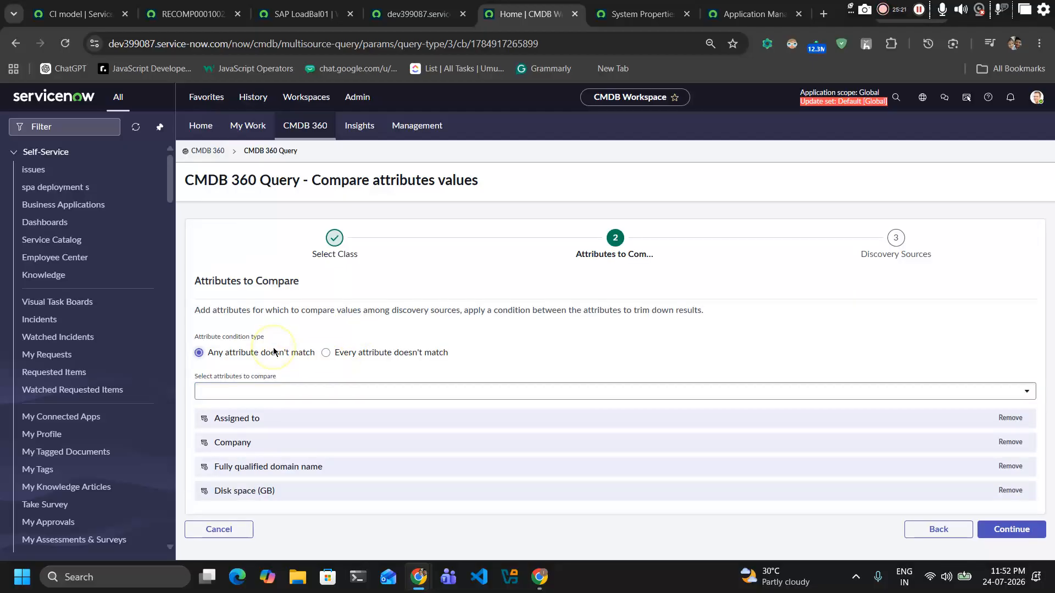
click(295, 394)
click(355, 341)
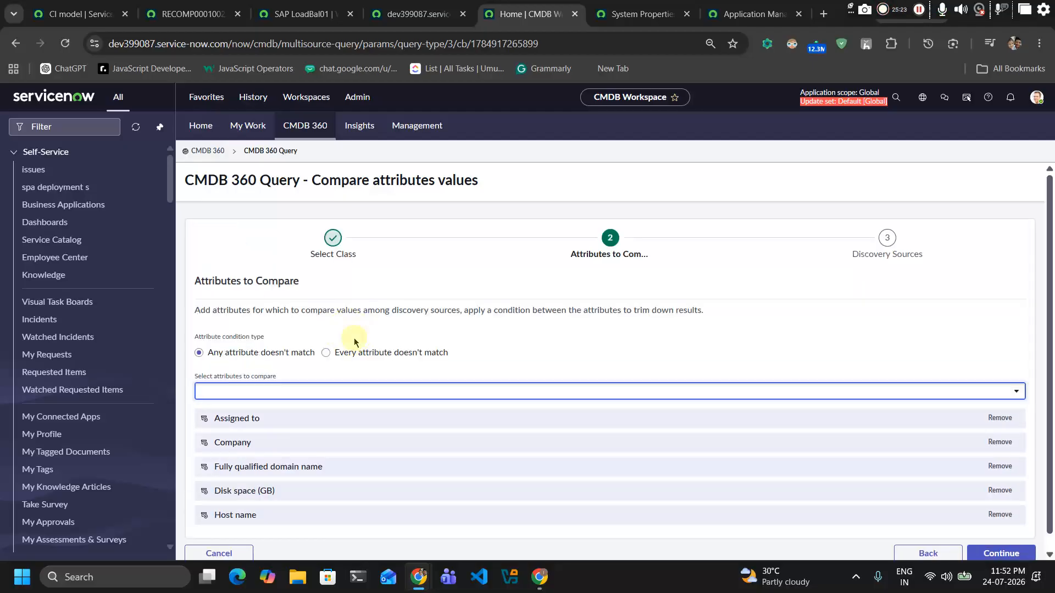
click(318, 387)
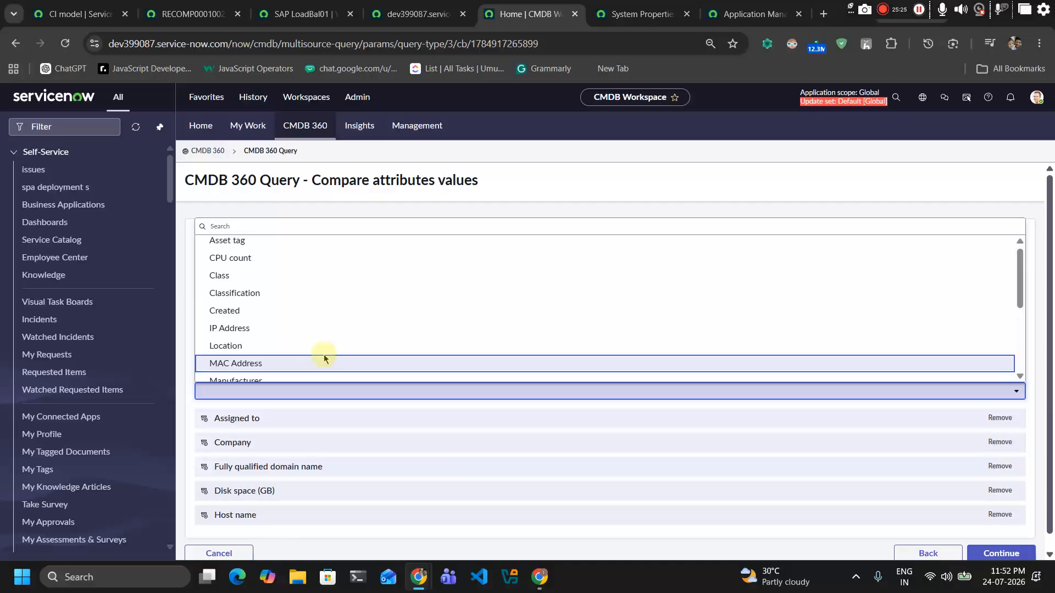
click(331, 327)
click(302, 392)
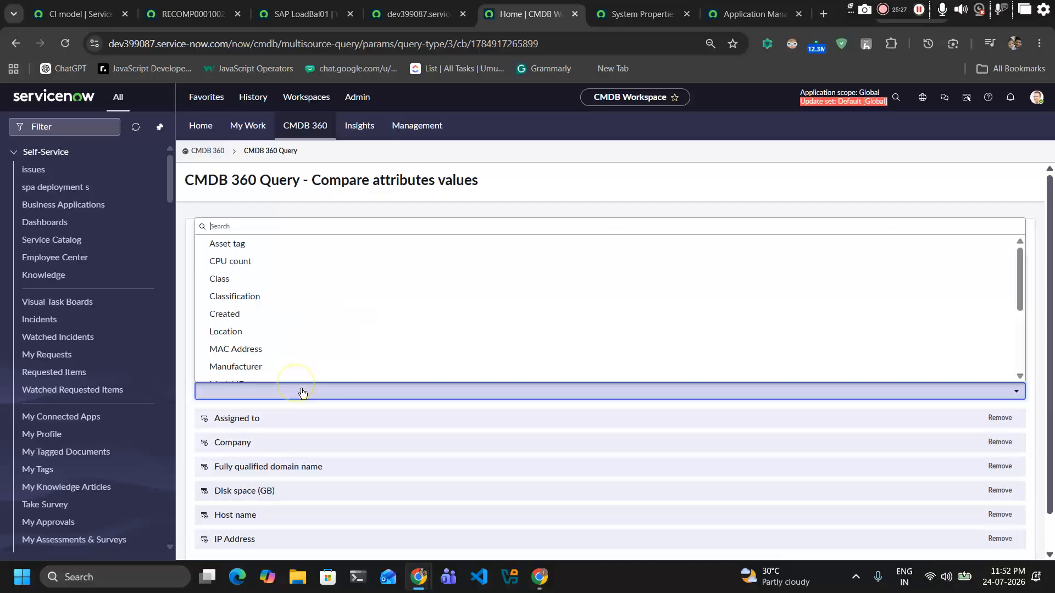
click(318, 332)
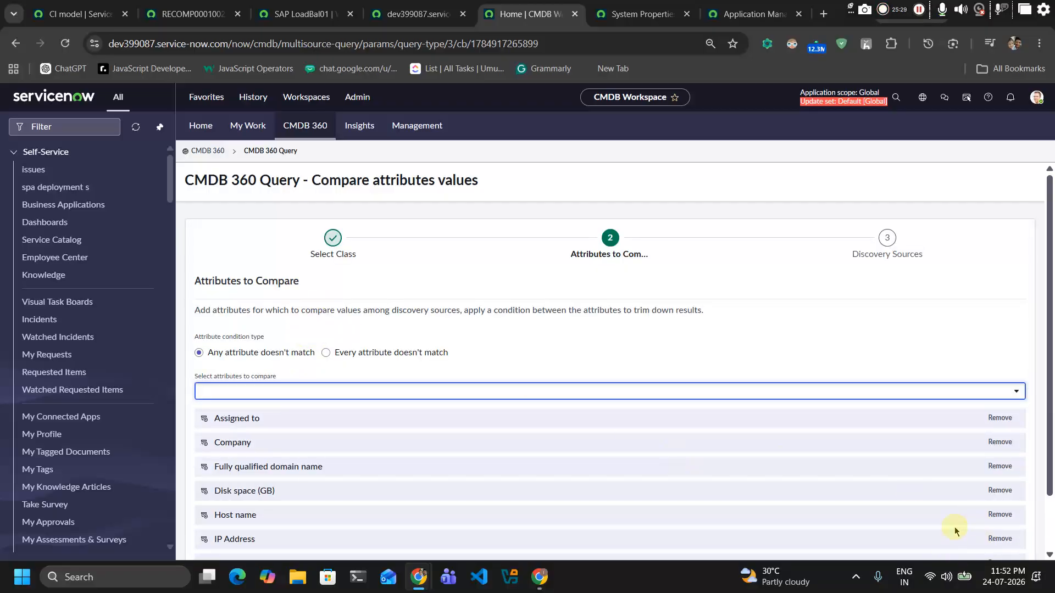
scroll(954, 527, down, 2)
click(999, 538)
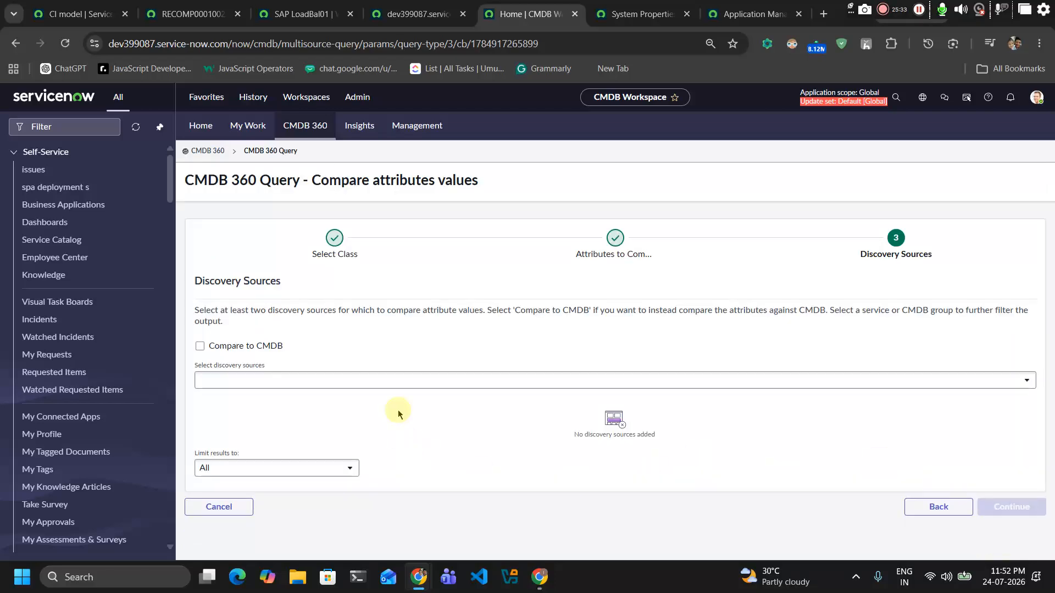
Step: Add SNAssetManagement and ServiceWatch as the discovery sources to compare
click(396, 383)
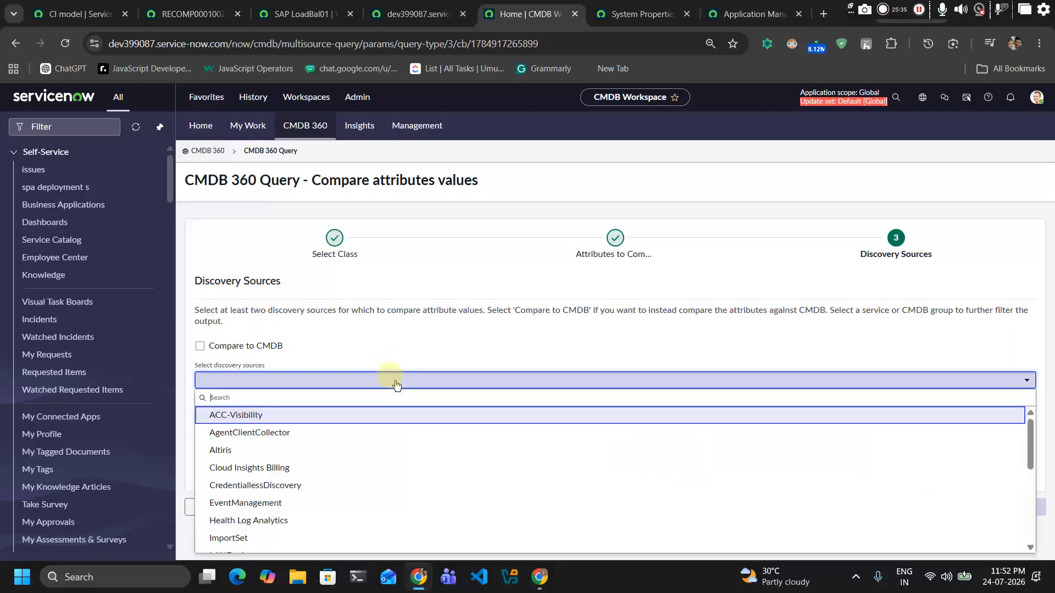
scroll(341, 472, down, 5)
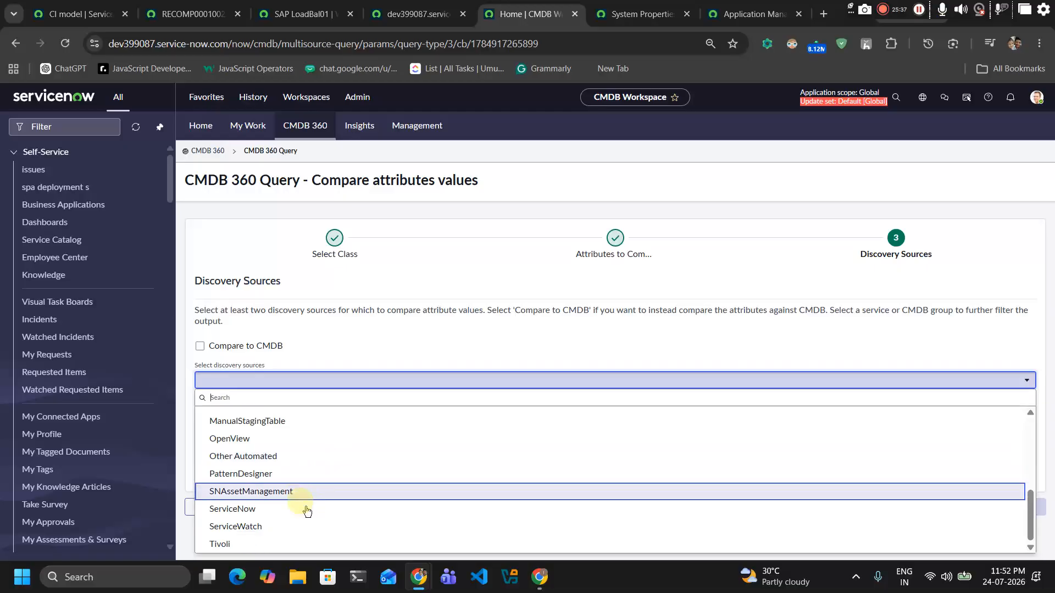
click(307, 493)
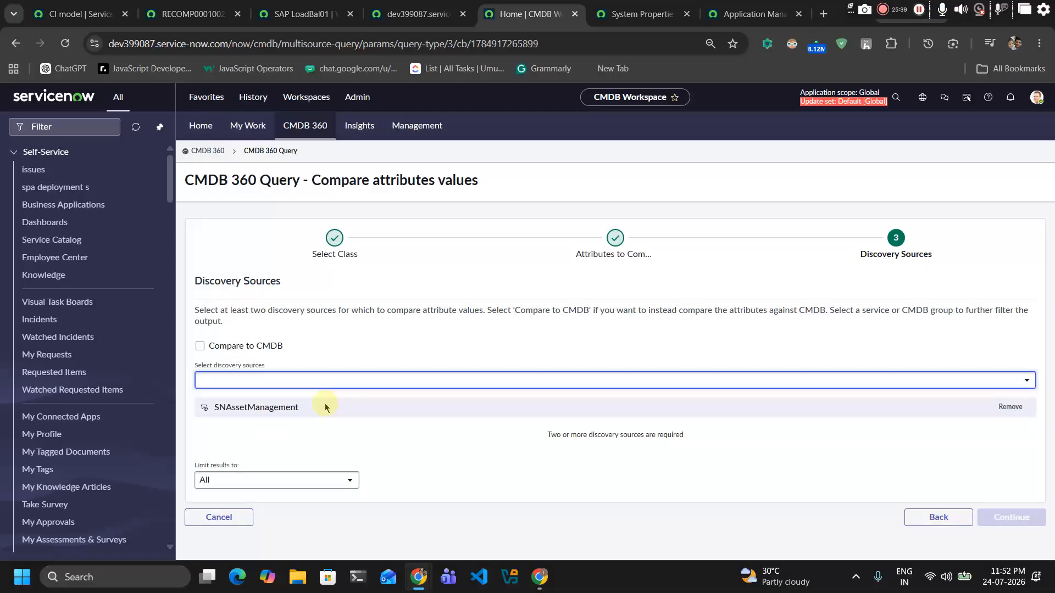
click(348, 379)
scroll(279, 526, down, 5)
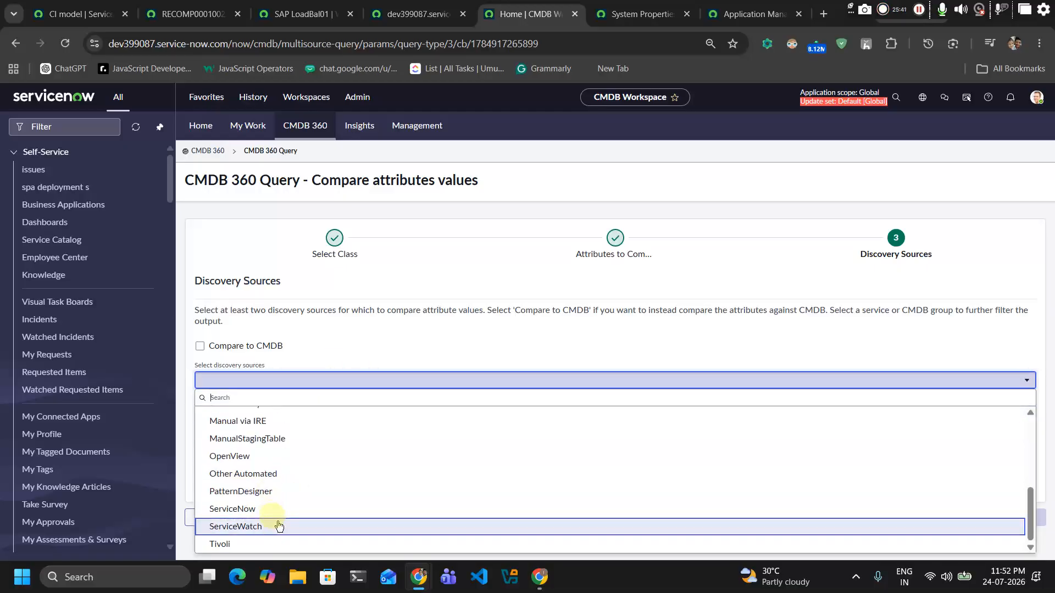
click(278, 527)
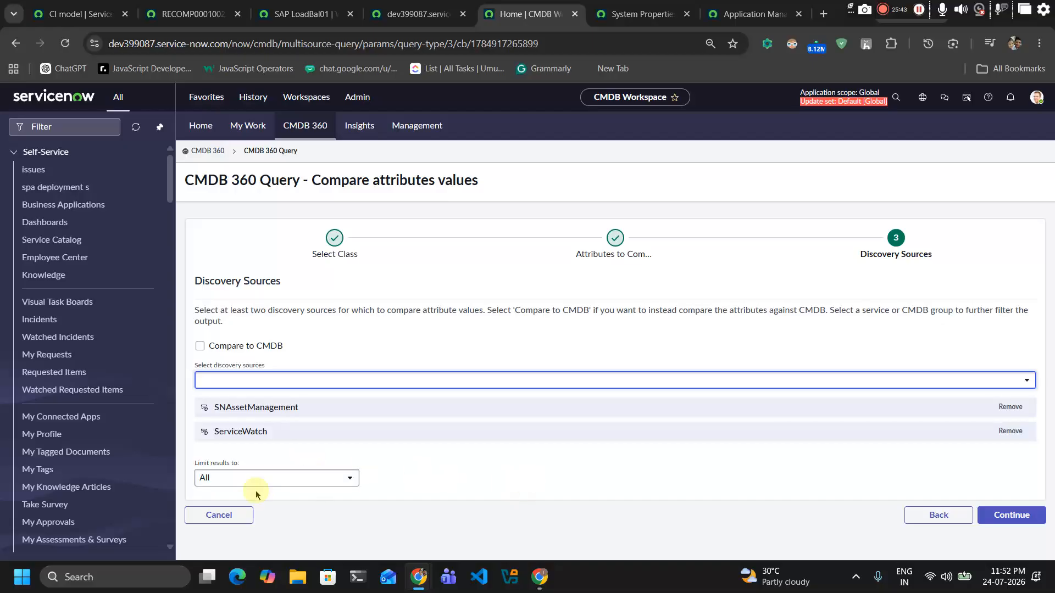
Step: Continue to the save section and save the query under the name "compare 360"
click(1003, 512)
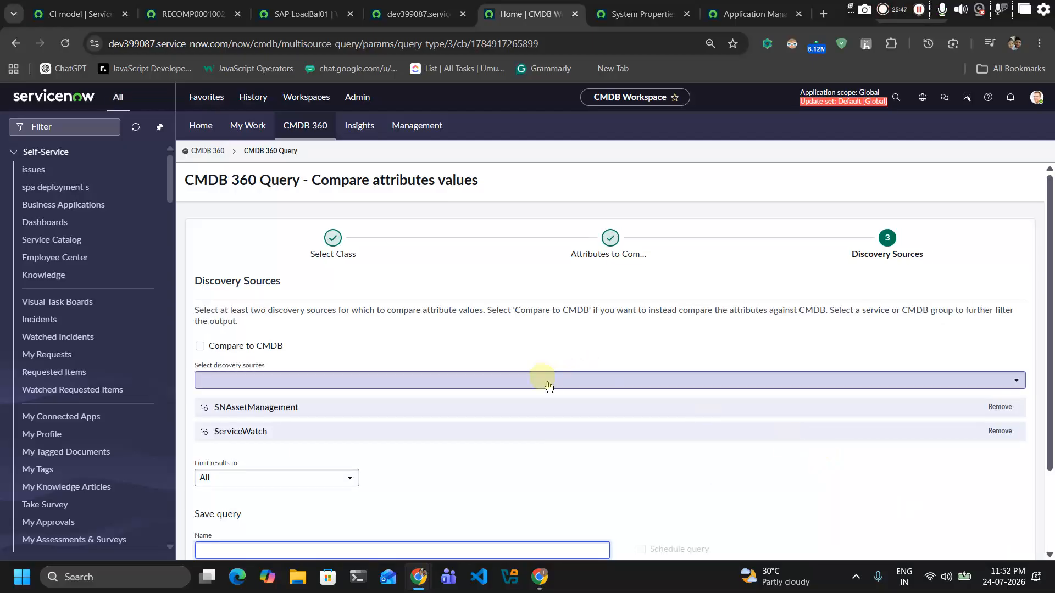
scroll(411, 464, down, 2)
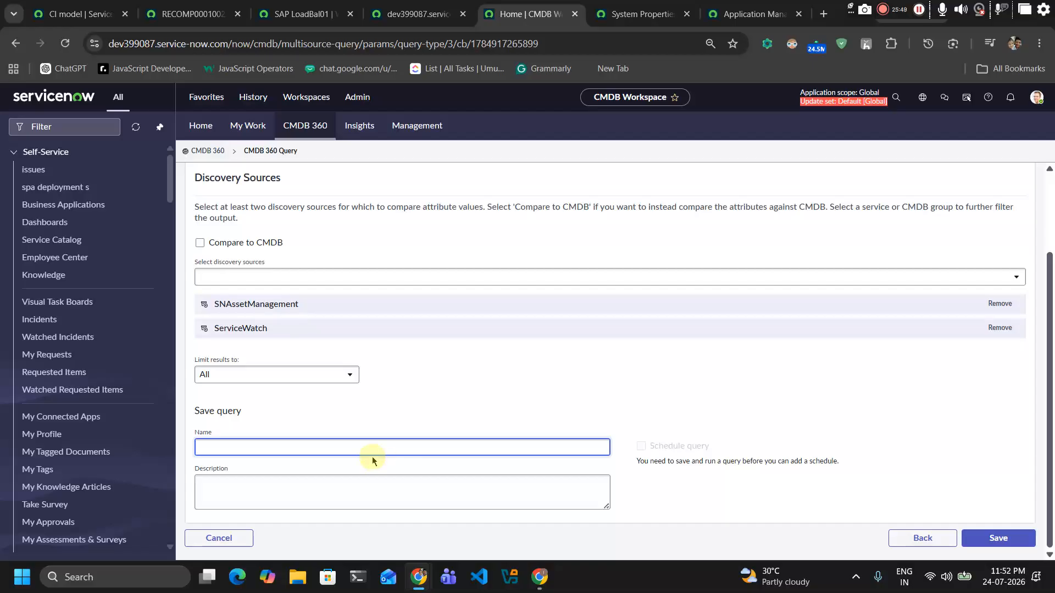
text(compare 360)
click(998, 538)
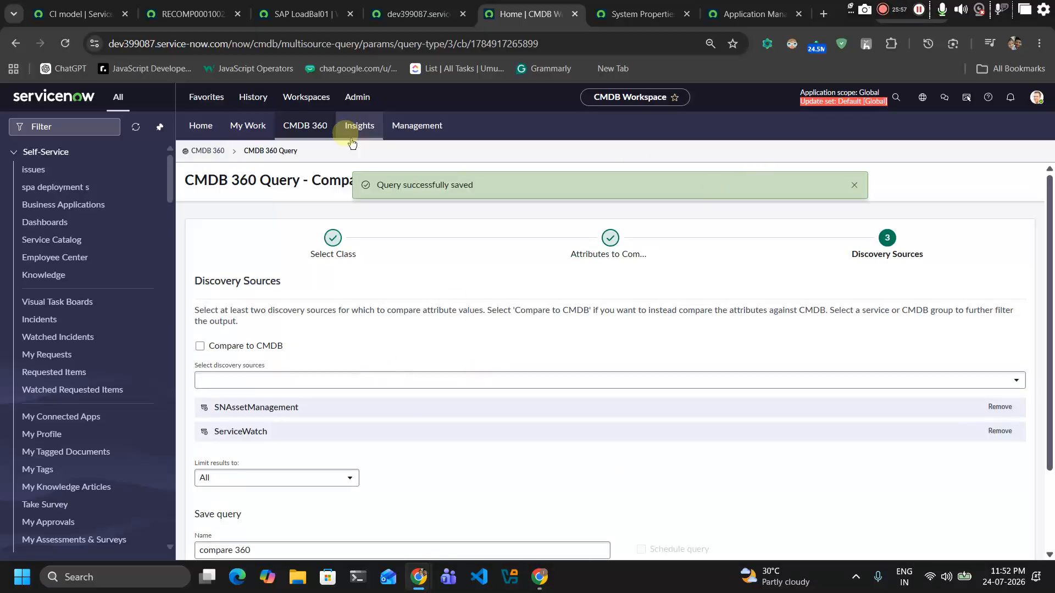
Step: Return to the CMDB 360 overview and create a query of the type Find gaps in CMDB 360 data
click(197, 150)
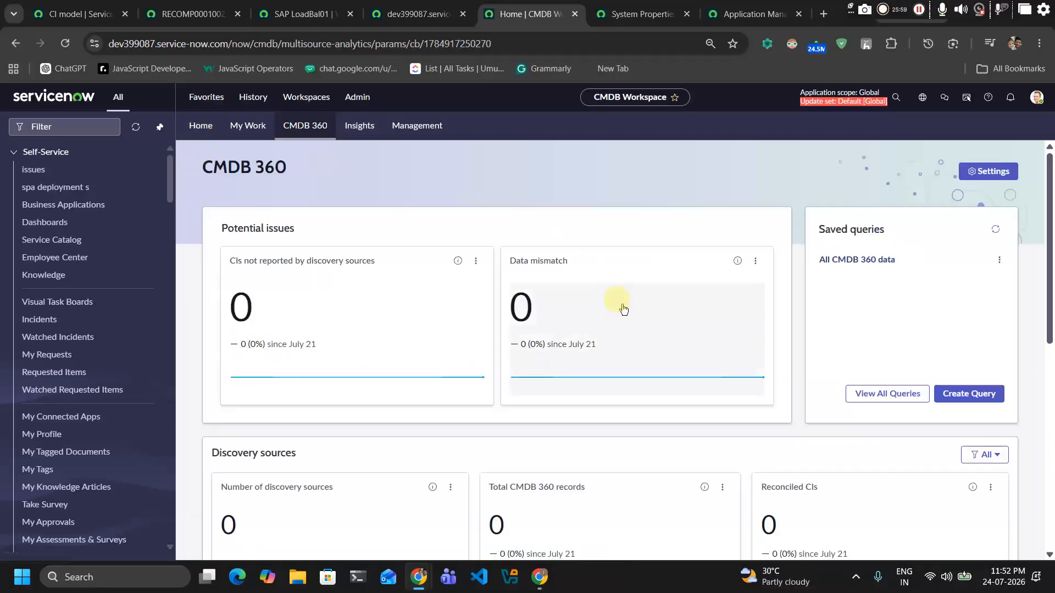
click(971, 396)
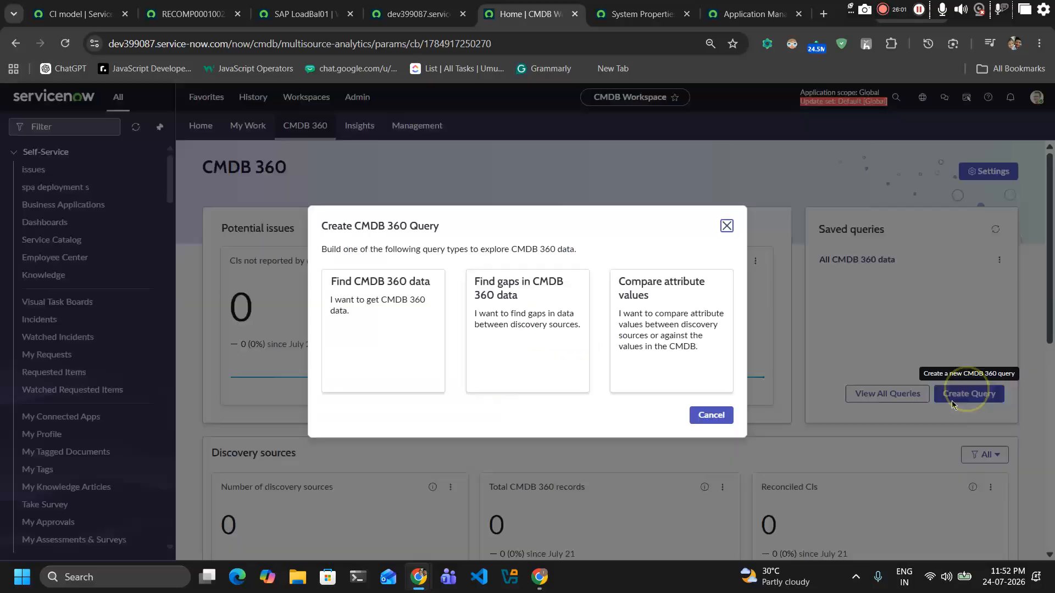
click(566, 343)
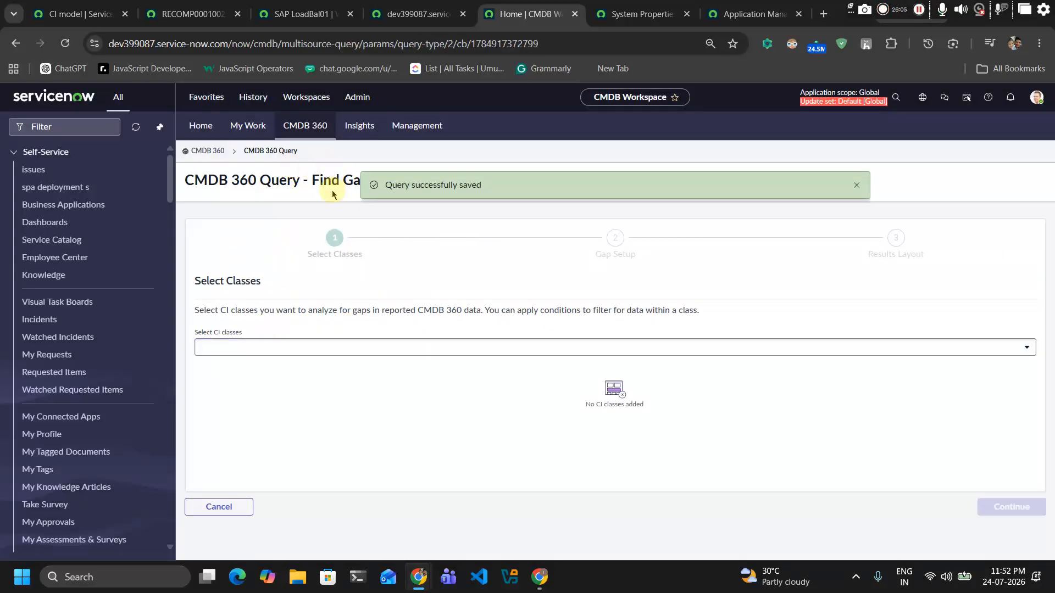
Step: Dismiss the notification, leave the unfinished gap query for the CMDB 360 overview and view all saved queries
drag(333, 194, 355, 200)
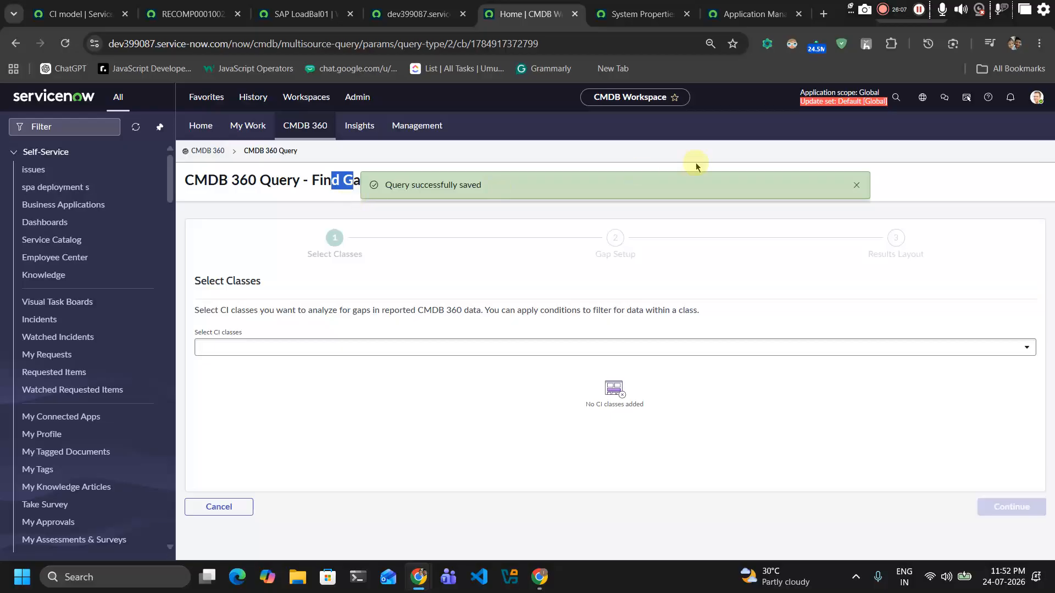
click(856, 186)
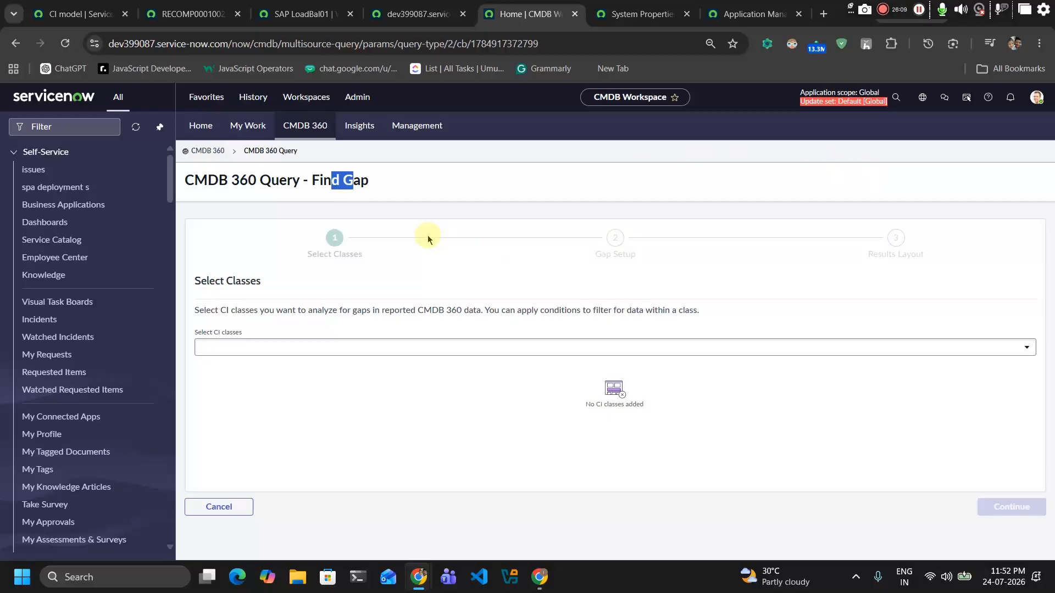
click(209, 151)
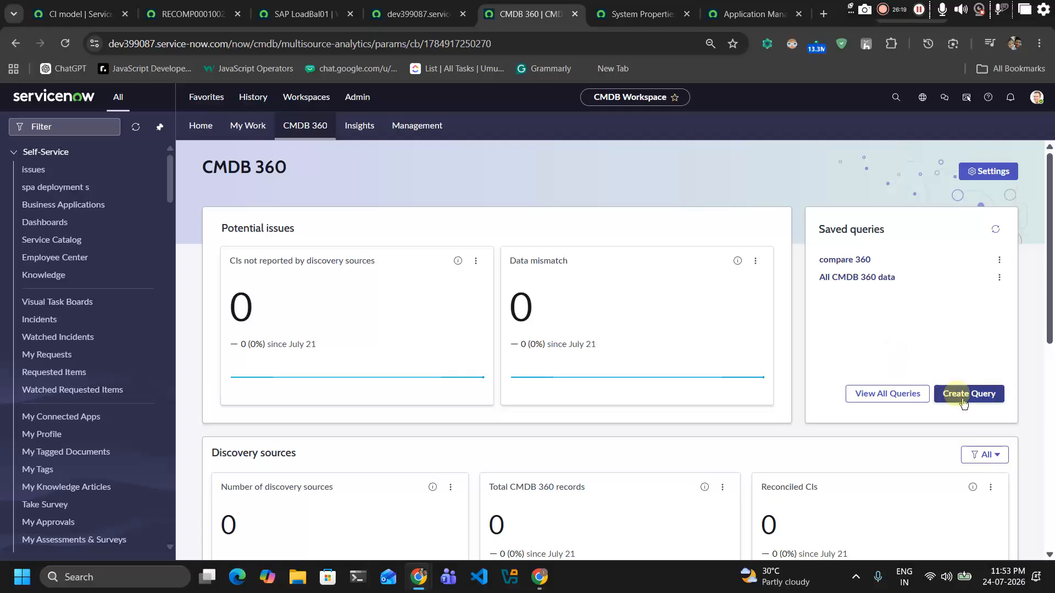
click(887, 394)
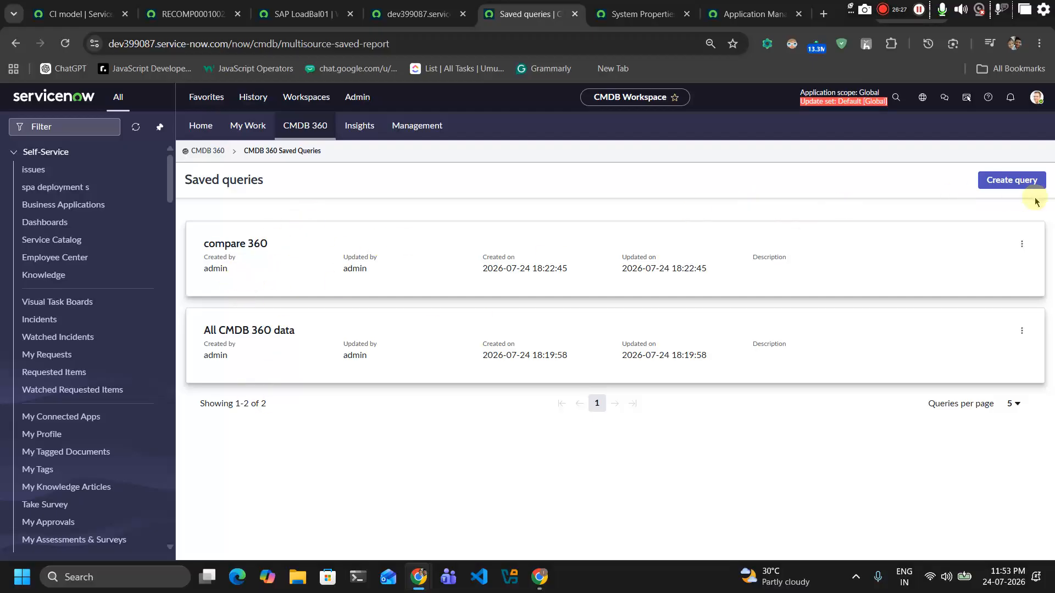
Step: Create a new query of the type Find gaps in CMDB 360 data from the saved queries page
click(1012, 181)
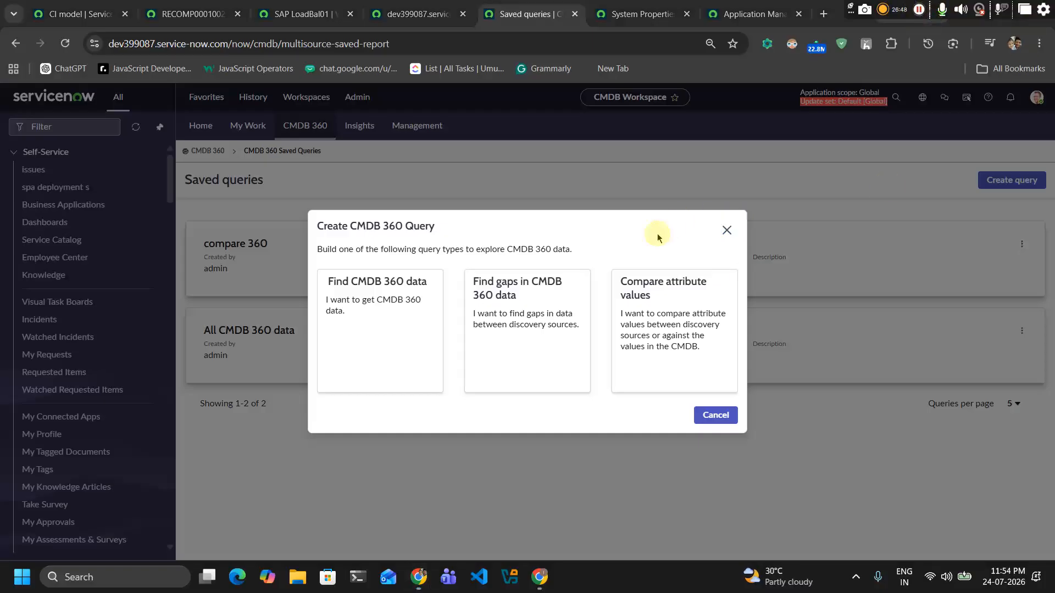
click(521, 345)
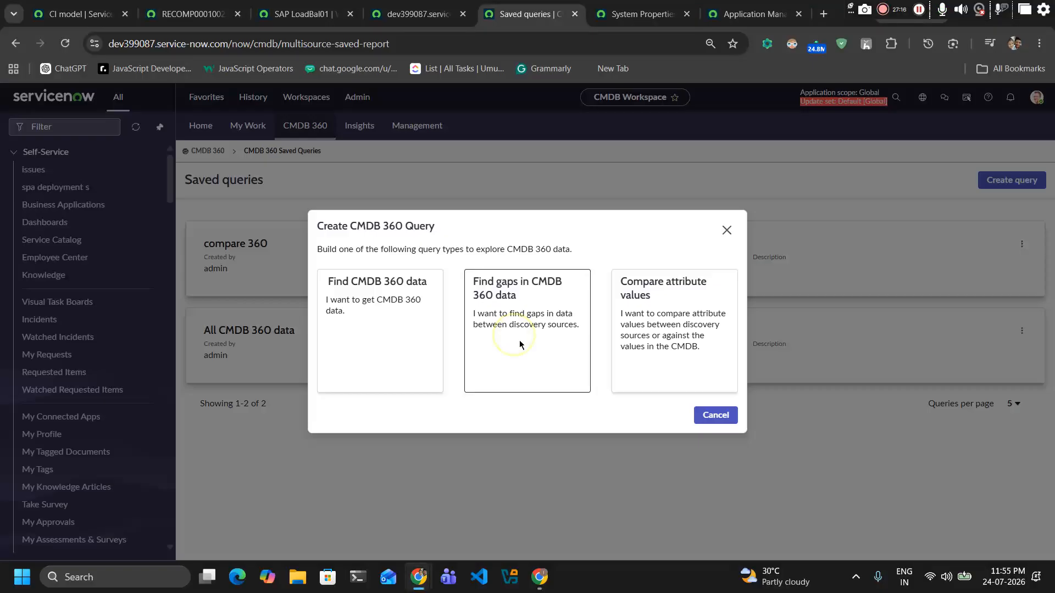
click(573, 350)
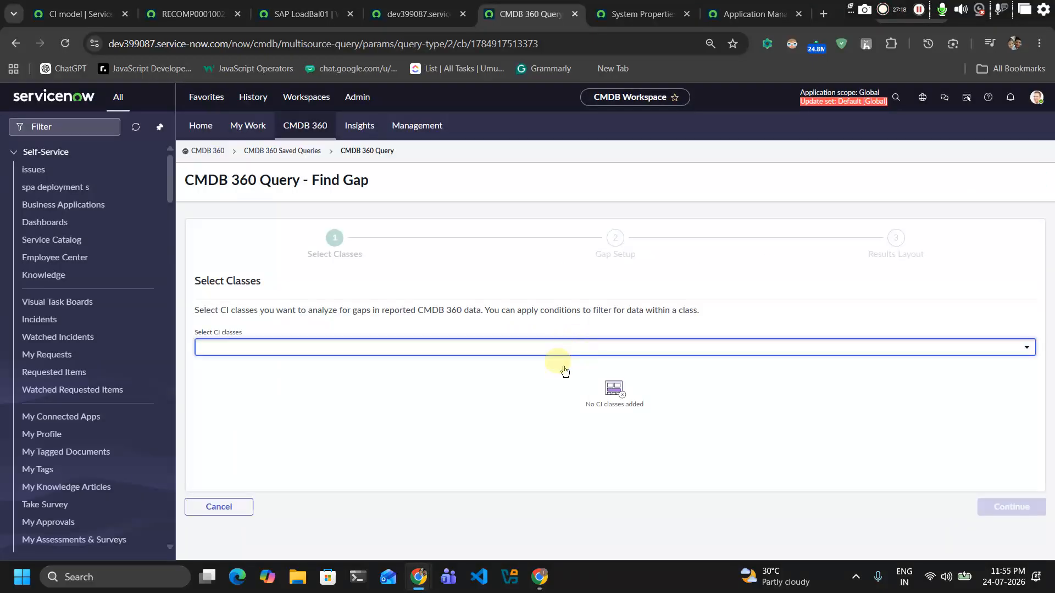
Step: Search the CI classes for "serve" and add the IP Server class to the gap query
click(511, 352)
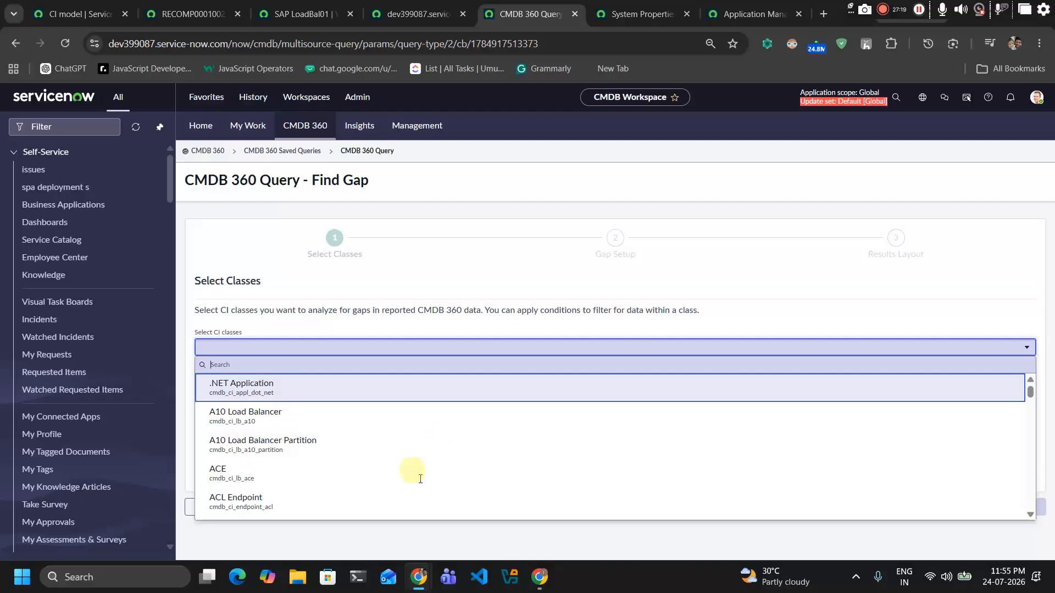
text(serve)
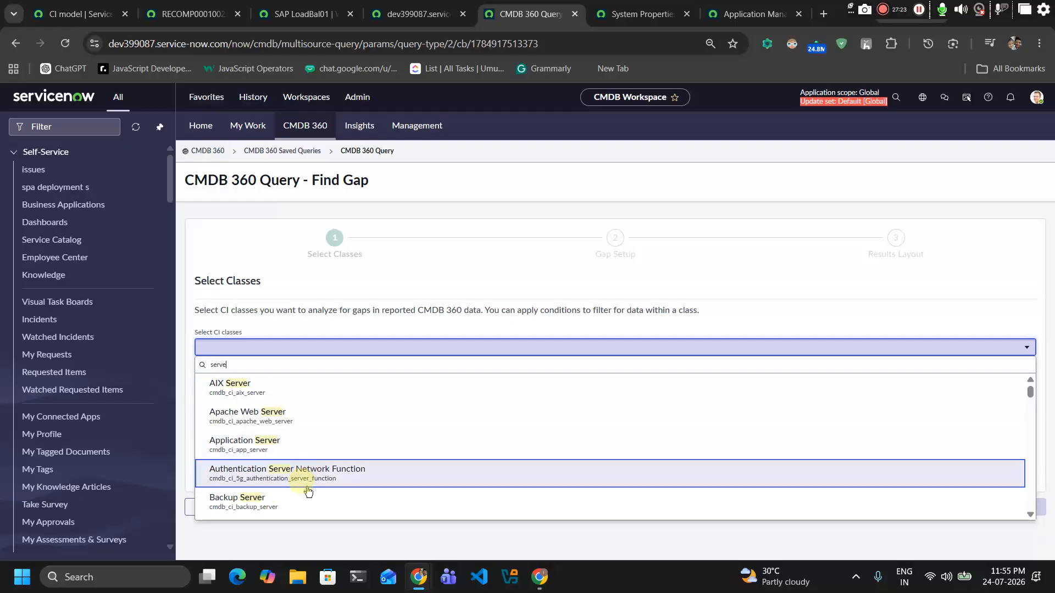
scroll(308, 492, down, 10)
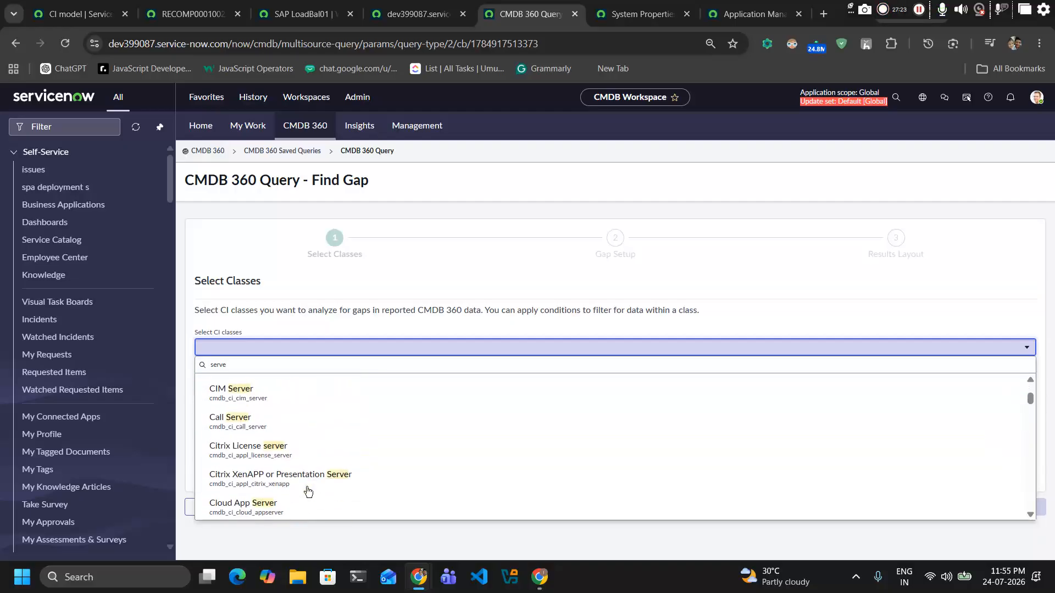
scroll(308, 491, down, 10)
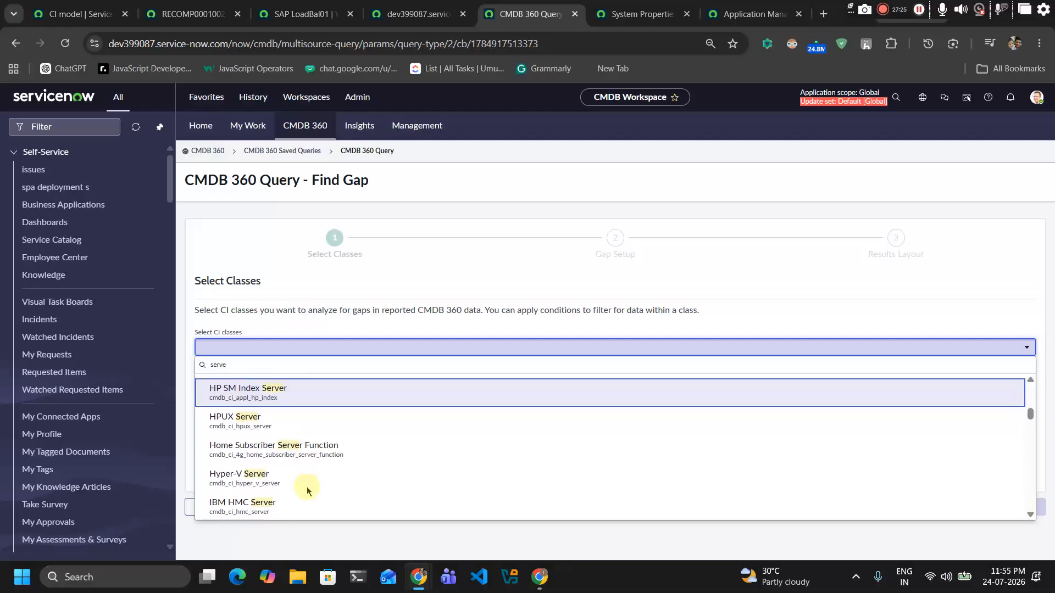
scroll(309, 492, up, 3)
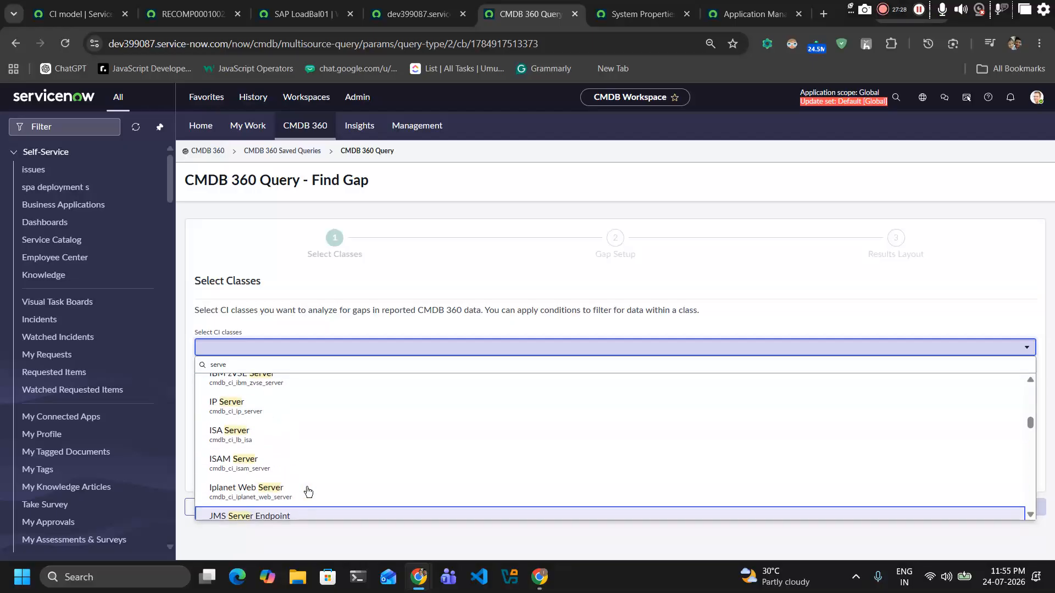
click(329, 405)
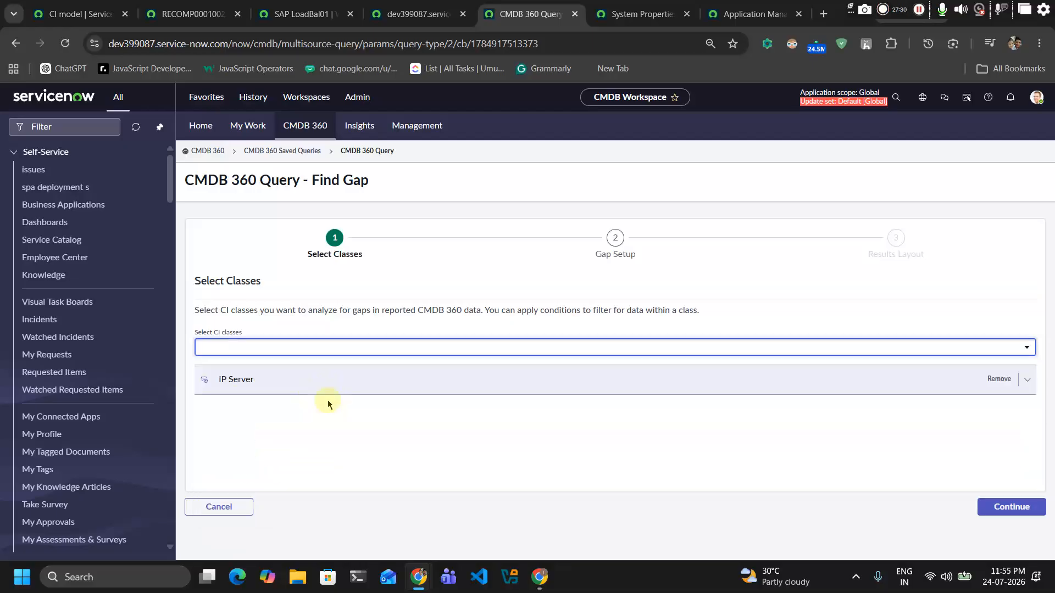
Step: Search the CI classes for "server", add Apache Web Server as well and continue to the gap setup
click(664, 349)
text(veerve\)
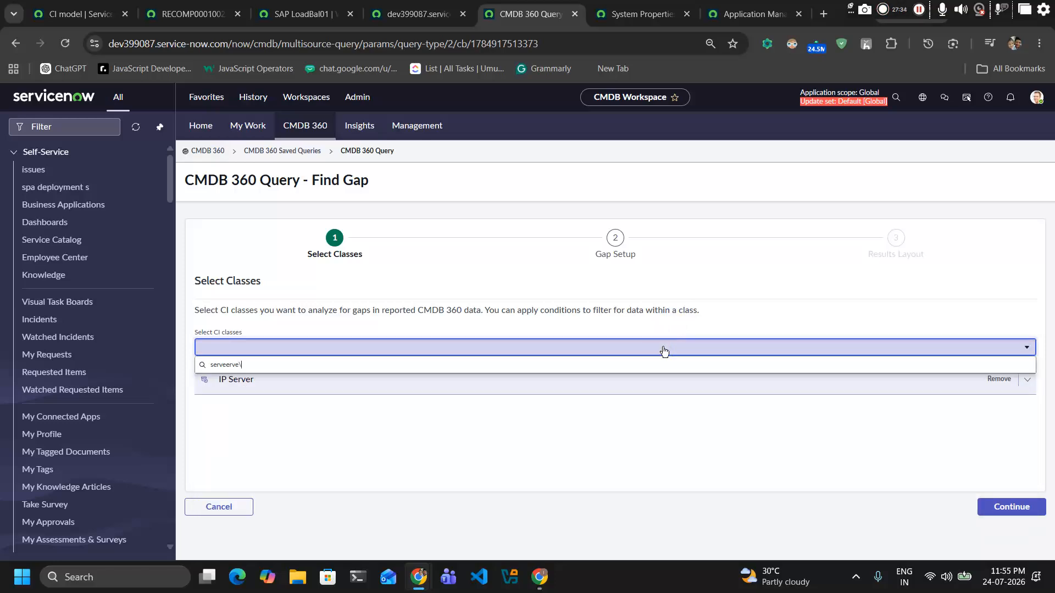
key(ctrl+a)
key(BackSpace)
text(server)
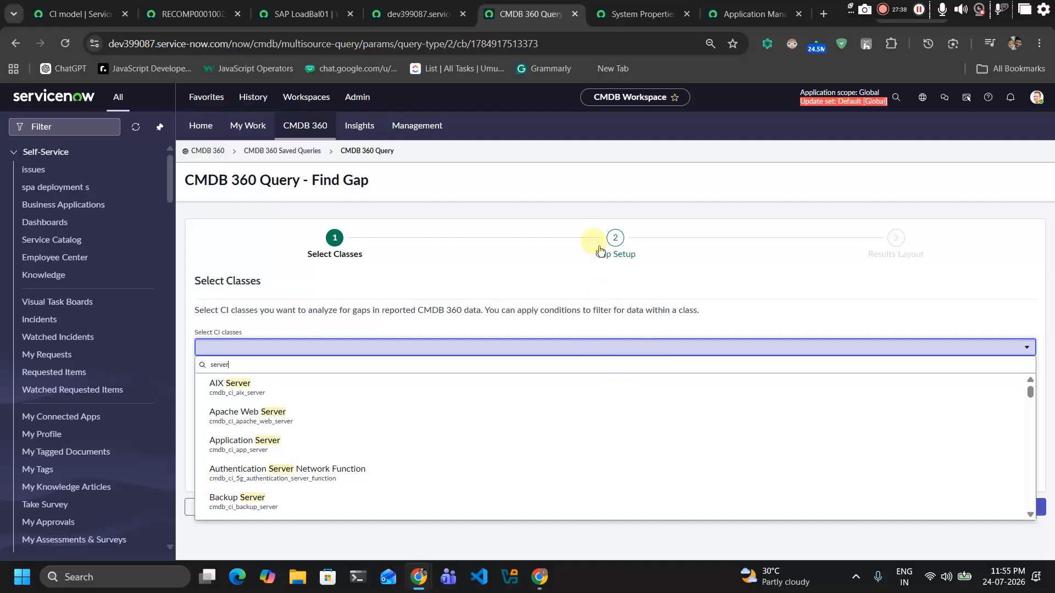
click(492, 419)
click(1003, 506)
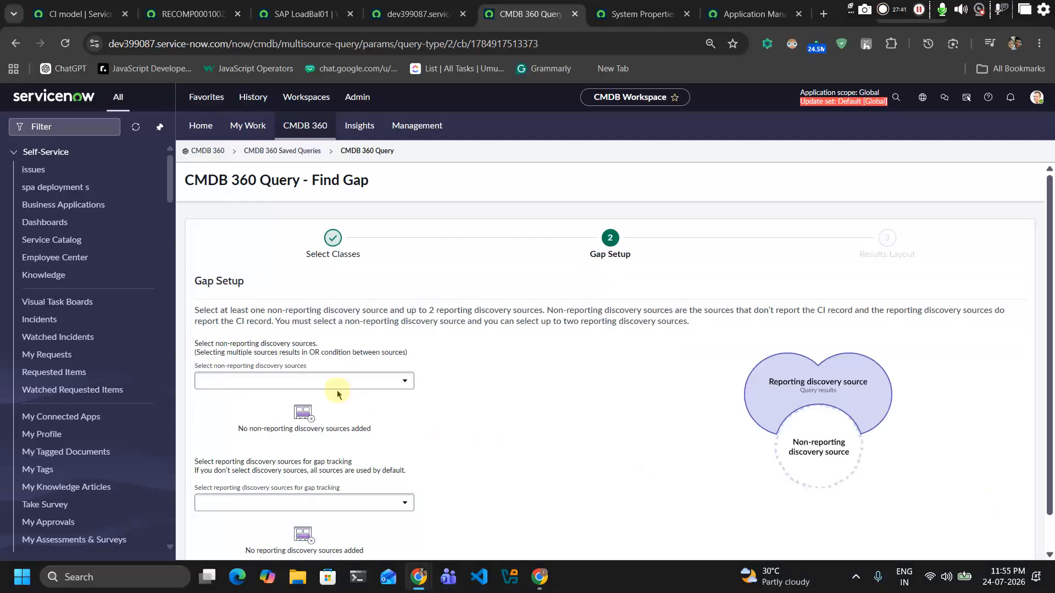
Step: Select Altiris as the non-reporting discovery source and ServiceNow as the reporting source, and continue to the results layout
scroll(338, 395, down, 2)
click(341, 344)
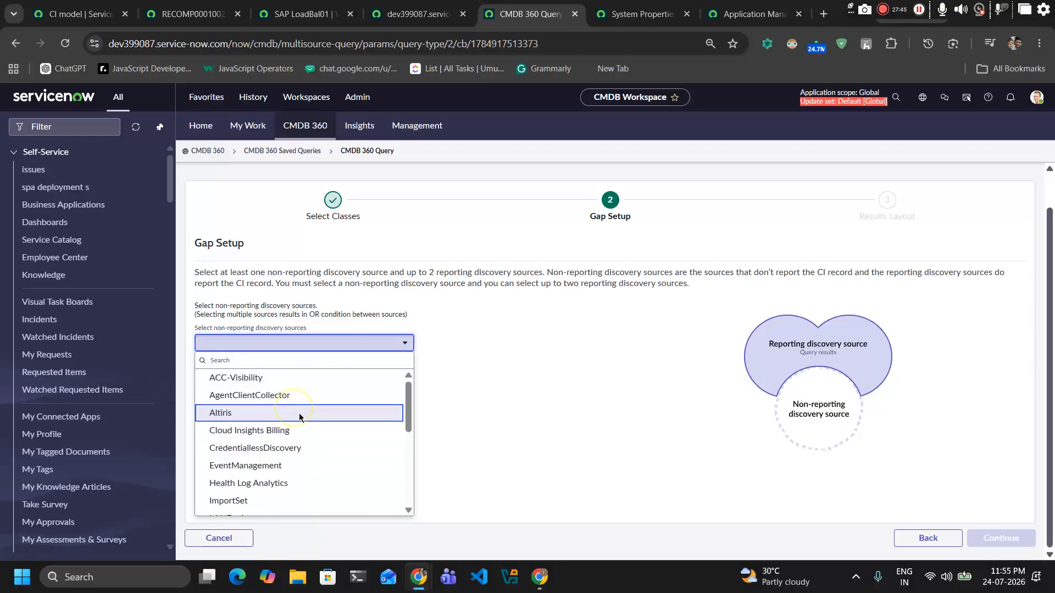
click(299, 417)
click(288, 467)
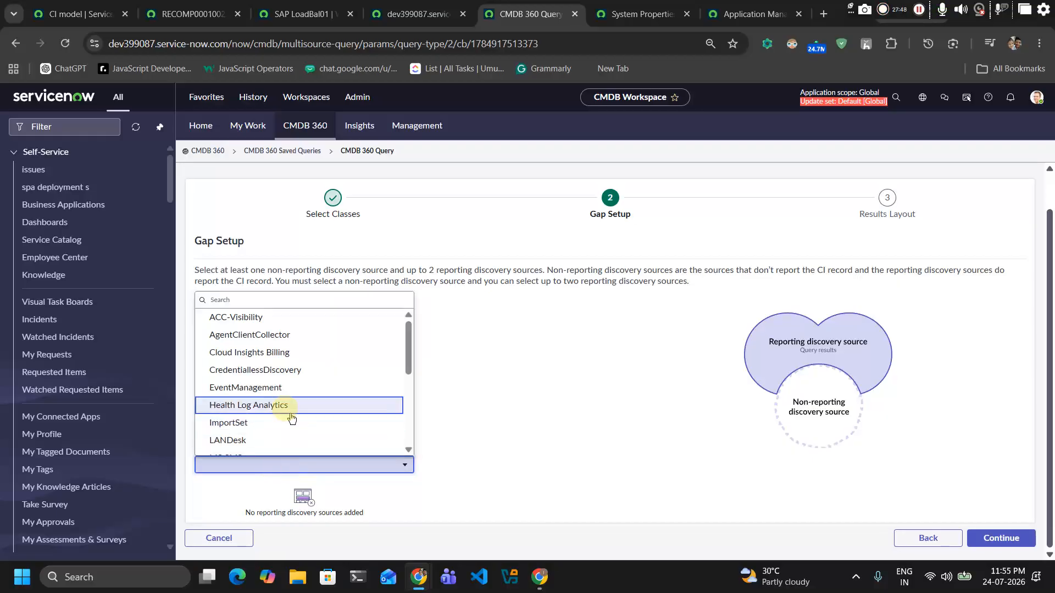
scroll(288, 416, down, 2)
scroll(279, 417, down, 3)
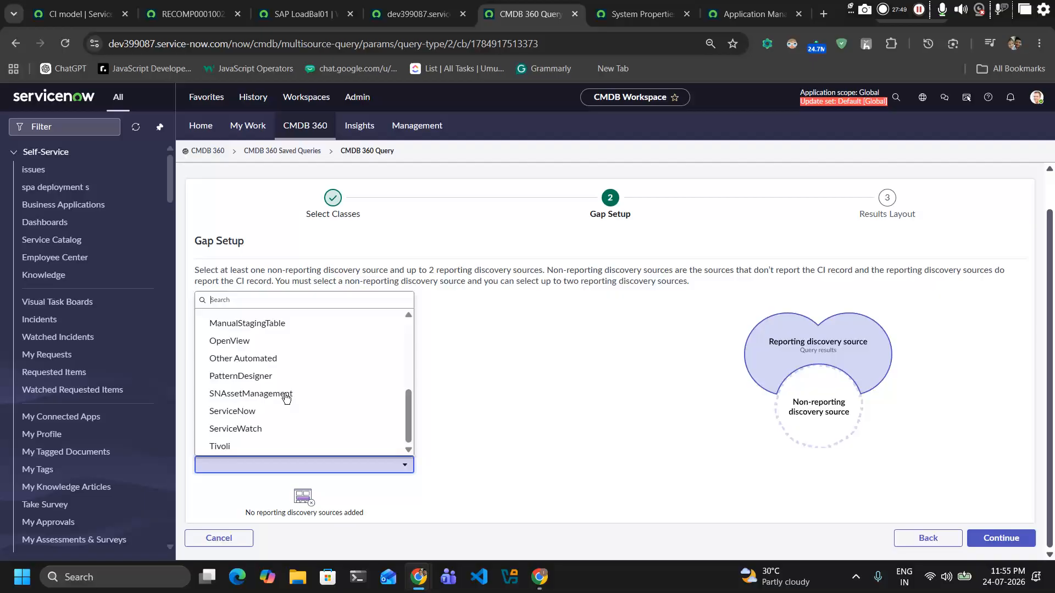
click(272, 419)
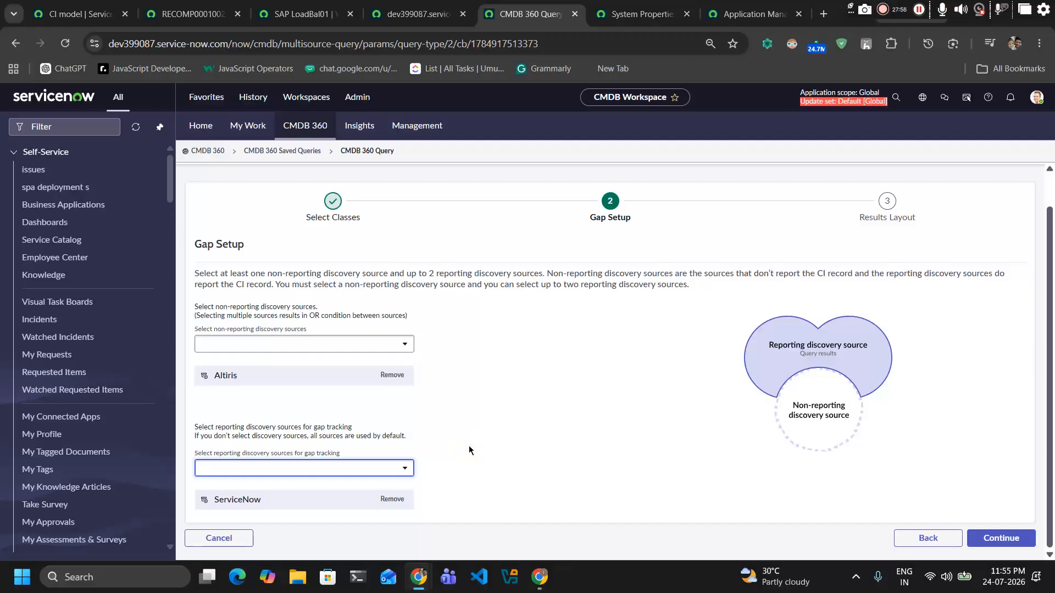
click(1012, 544)
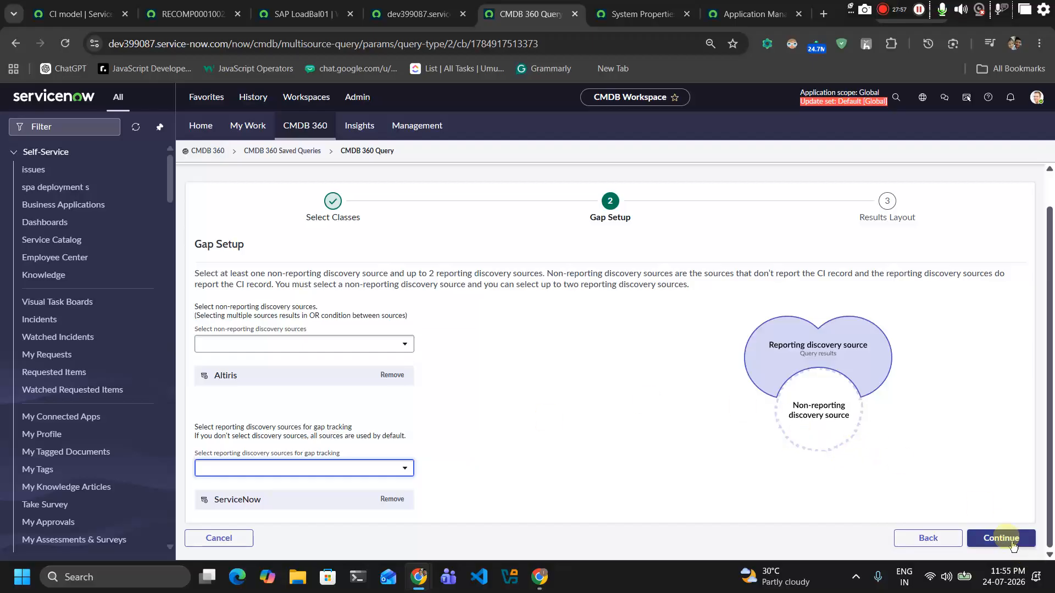
click(357, 350)
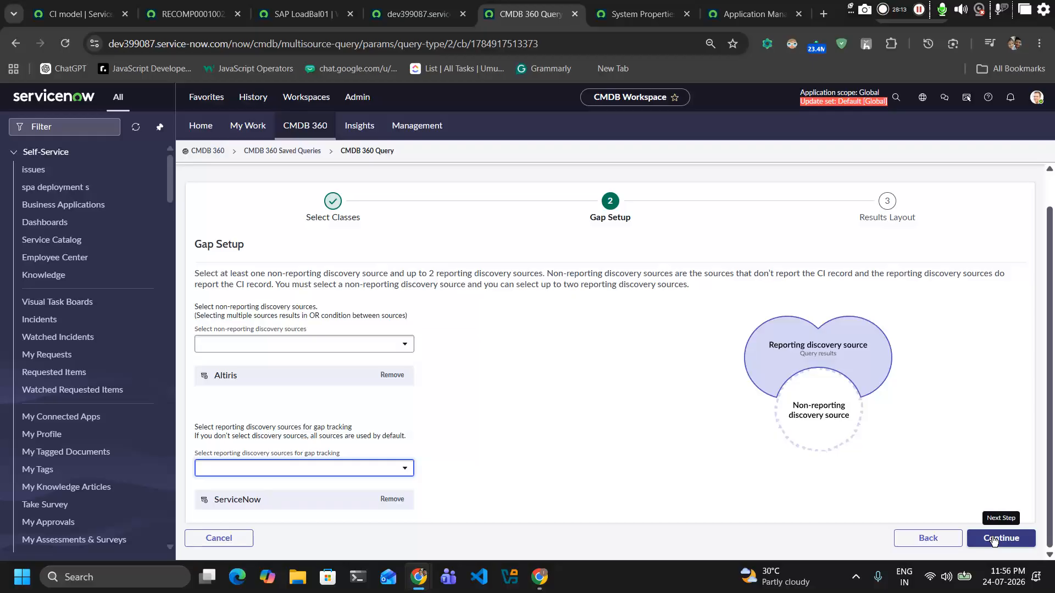
click(994, 540)
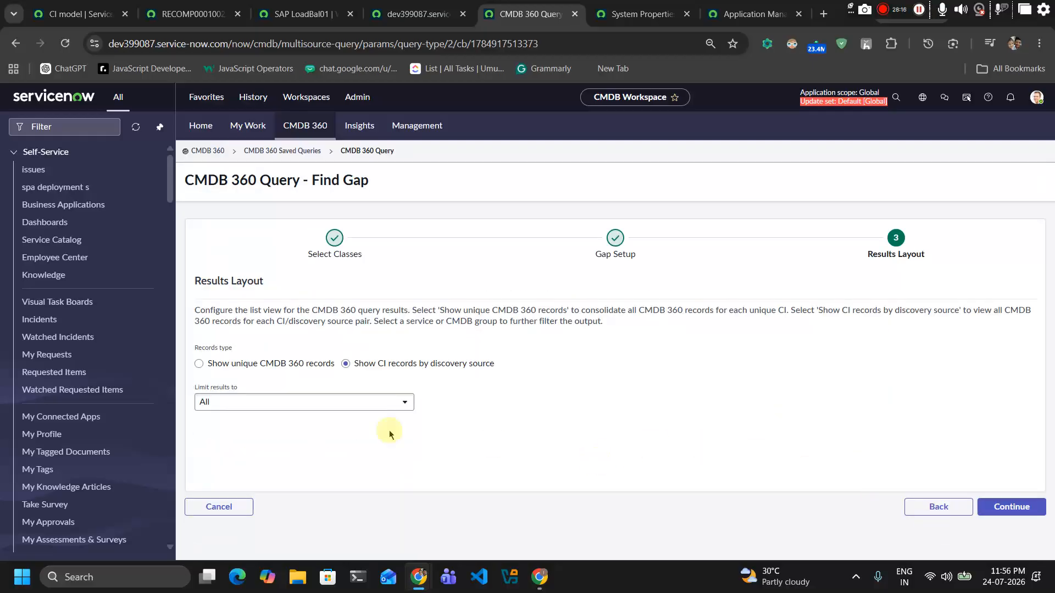
Step: Continue to the save section with the results layout as is and save the query under the name "gap 360"
click(1011, 506)
text(d)
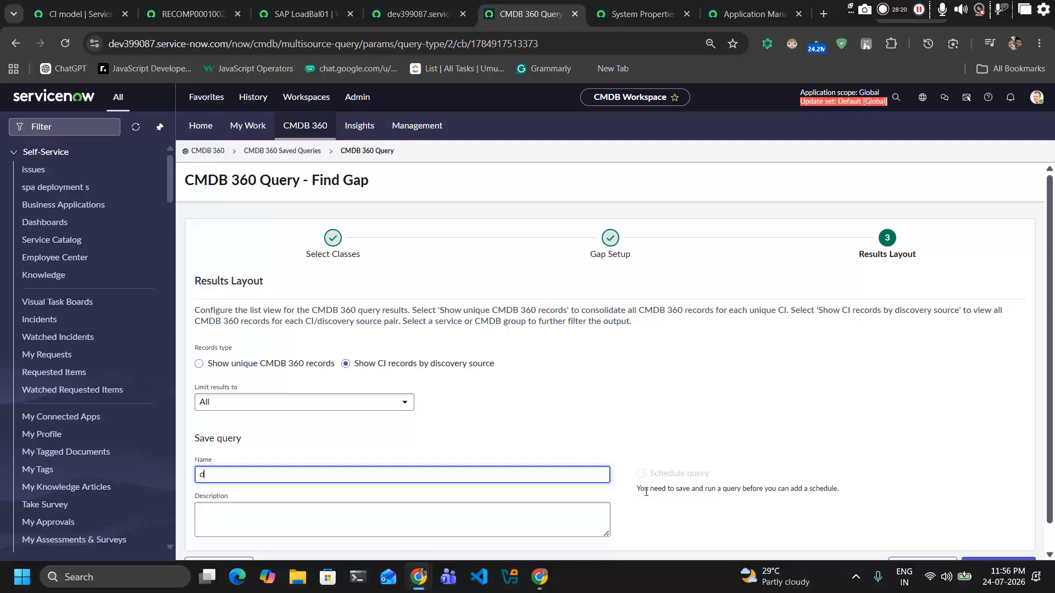
text(gap 360)
scroll(730, 483, down, 1)
click(985, 541)
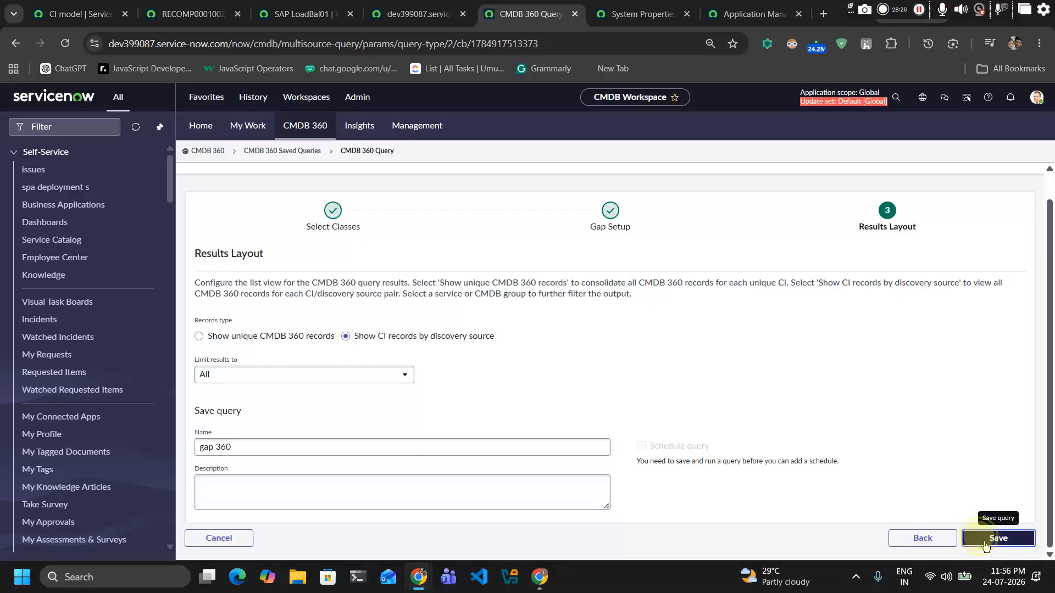
Step: Return to the CMDB 360 saved queries list and reload the page
scroll(939, 529, down, 1)
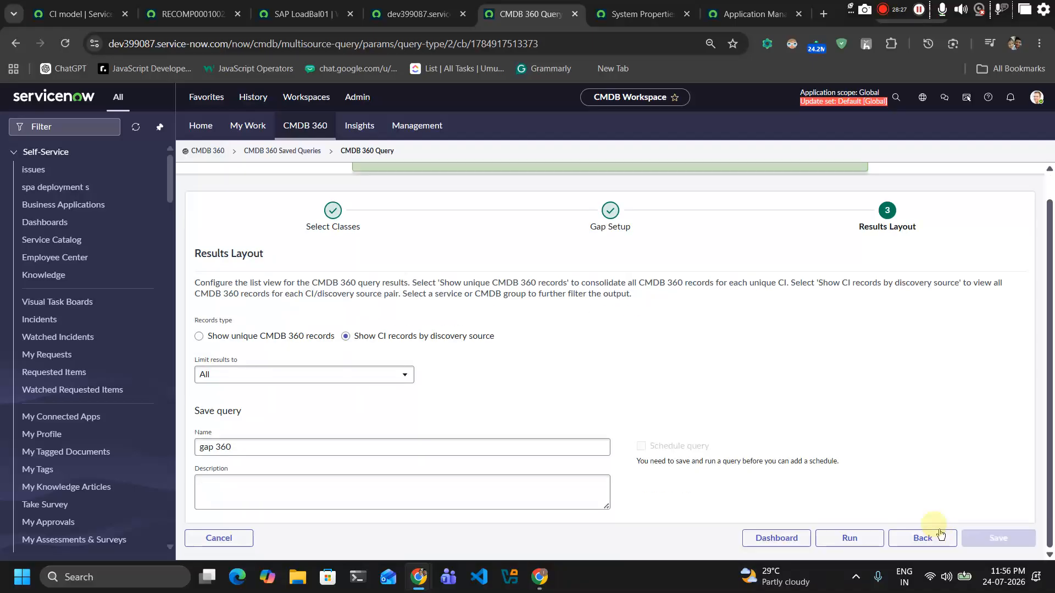
scroll(657, 367, up, 1)
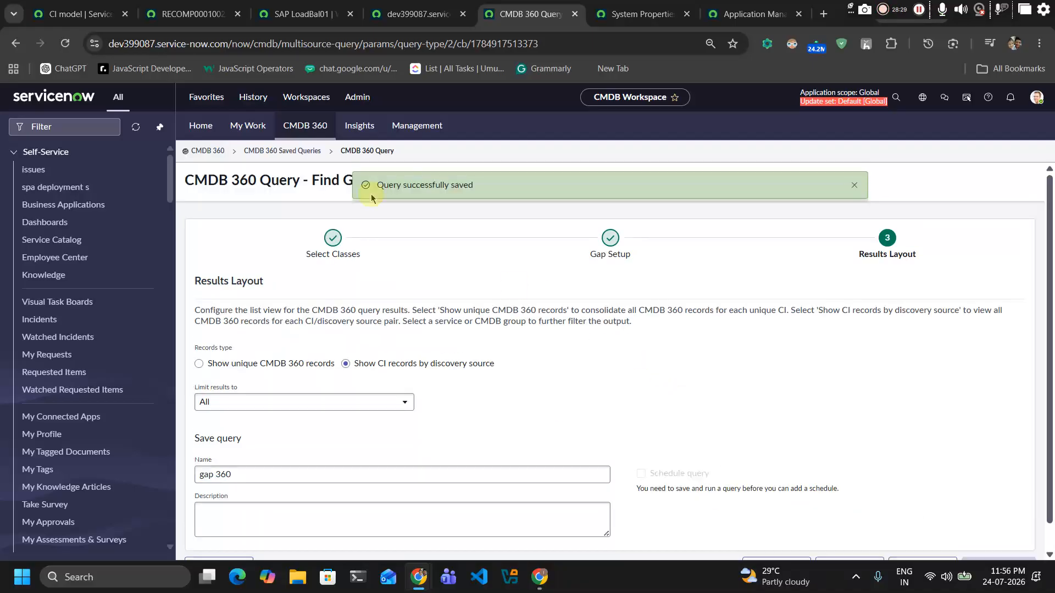
click(282, 151)
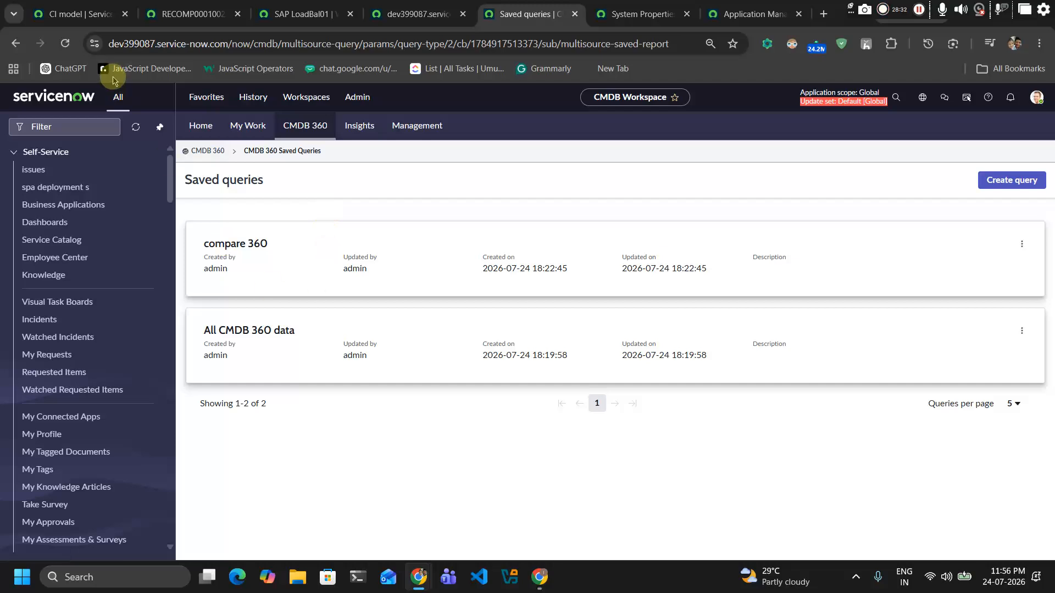
click(64, 43)
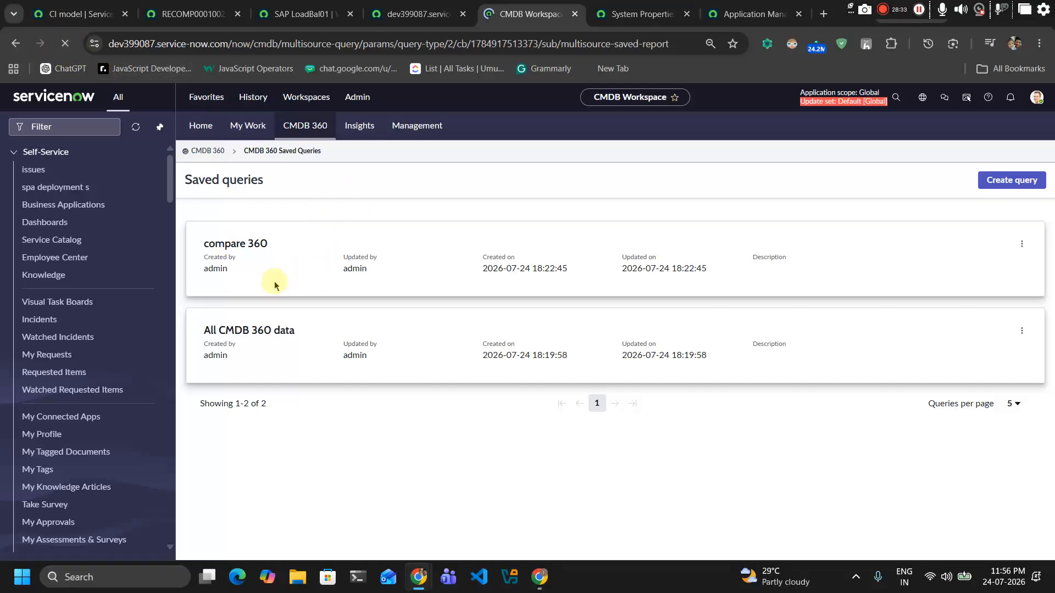